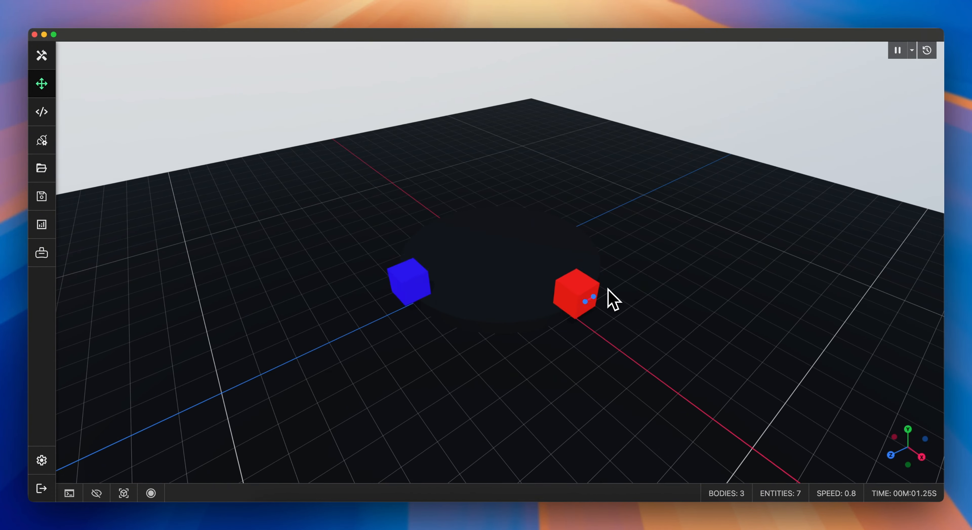
# Step: Drag the cubes around the running simulation to try out their joints
pyautogui.moveTo(608, 291); pyautogui.dragTo(505, 329)
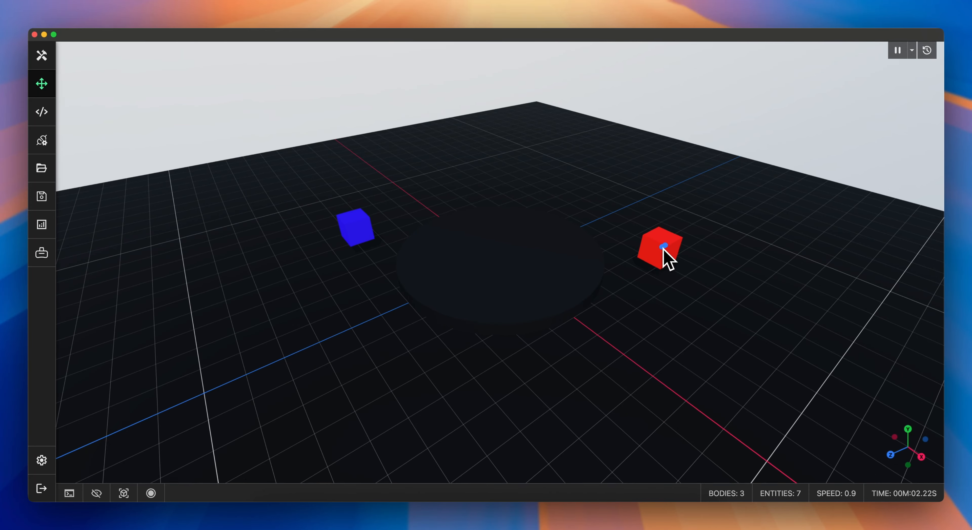
pyautogui.moveTo(662, 250); pyautogui.dragTo(644, 271)
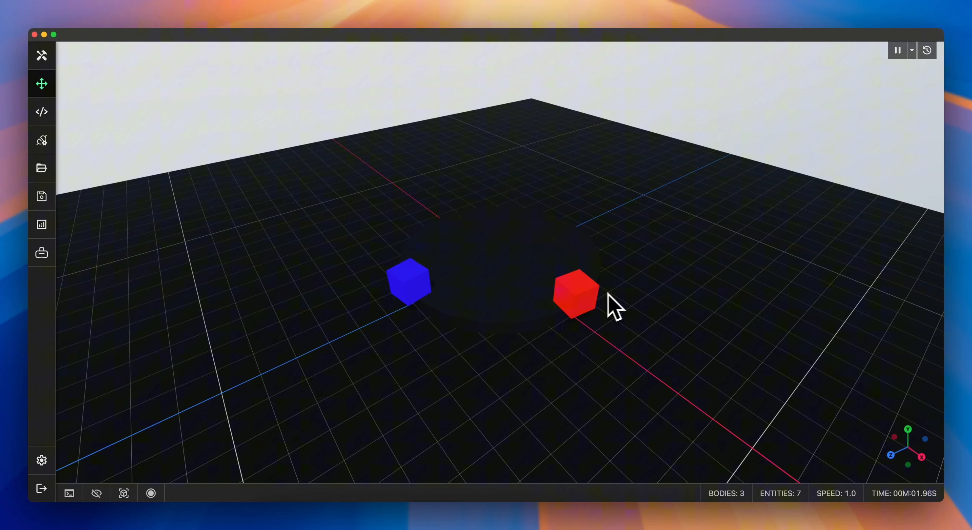
pyautogui.moveTo(607, 294)
pyautogui.mouseDown()
pyautogui.moveTo(558, 315)
pyautogui.moveTo(599, 303)
pyautogui.mouseUp()
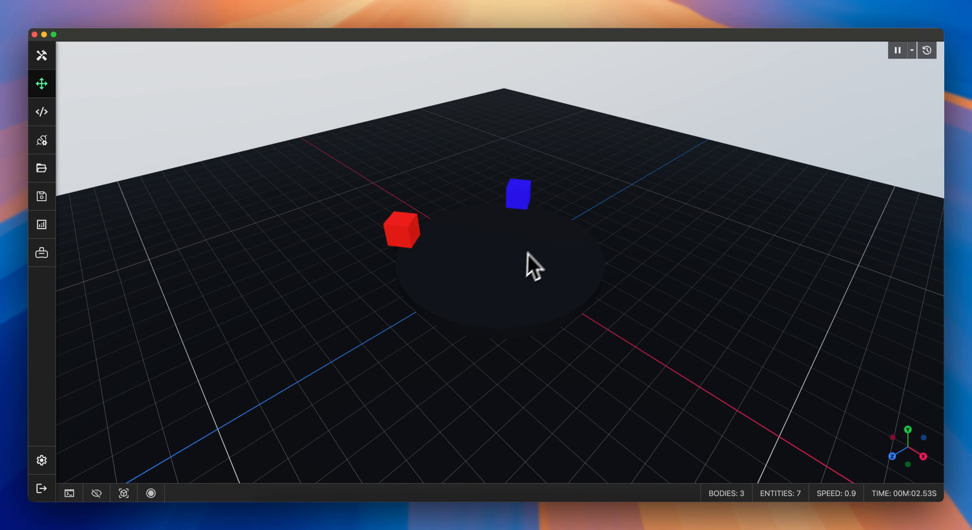
pyautogui.moveTo(570, 212); pyautogui.dragTo(474, 210)
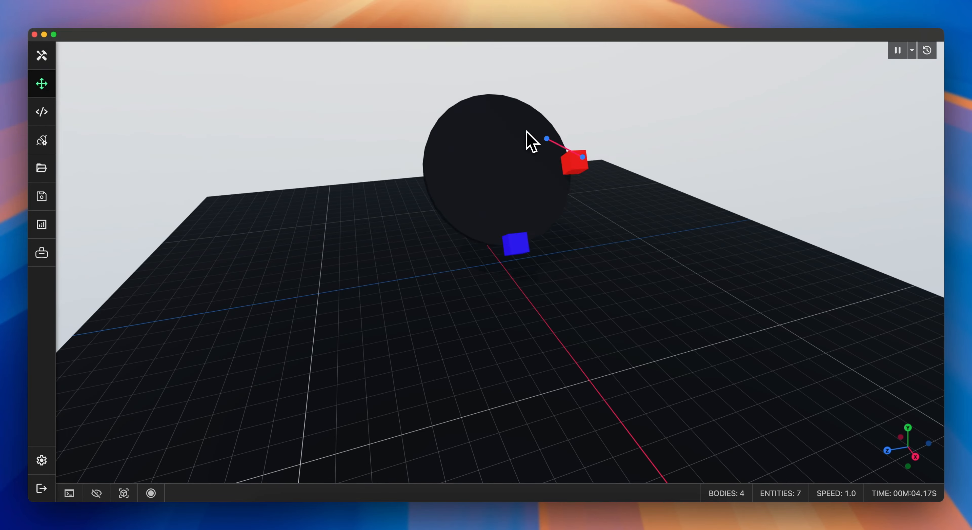
pyautogui.moveTo(526, 141); pyautogui.dragTo(389, 123)
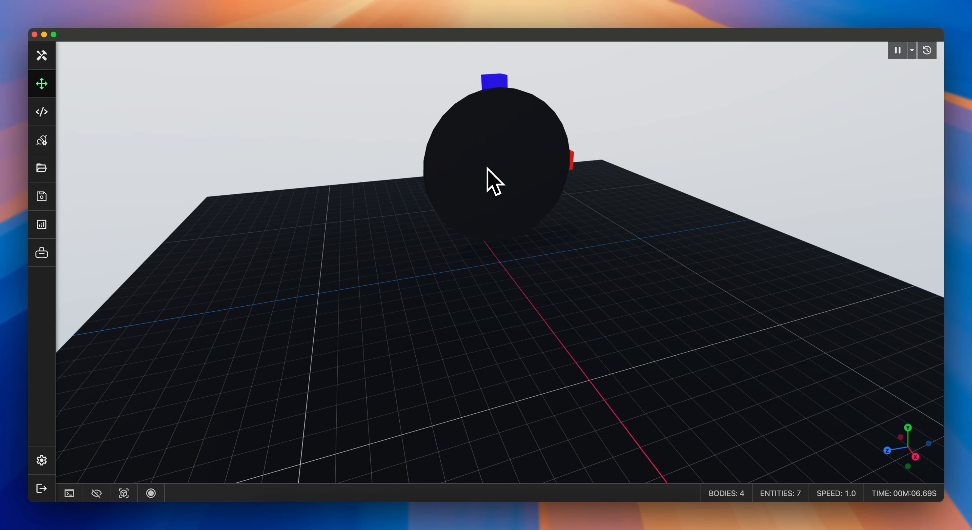
pyautogui.moveTo(466, 189); pyautogui.dragTo(585, 104)
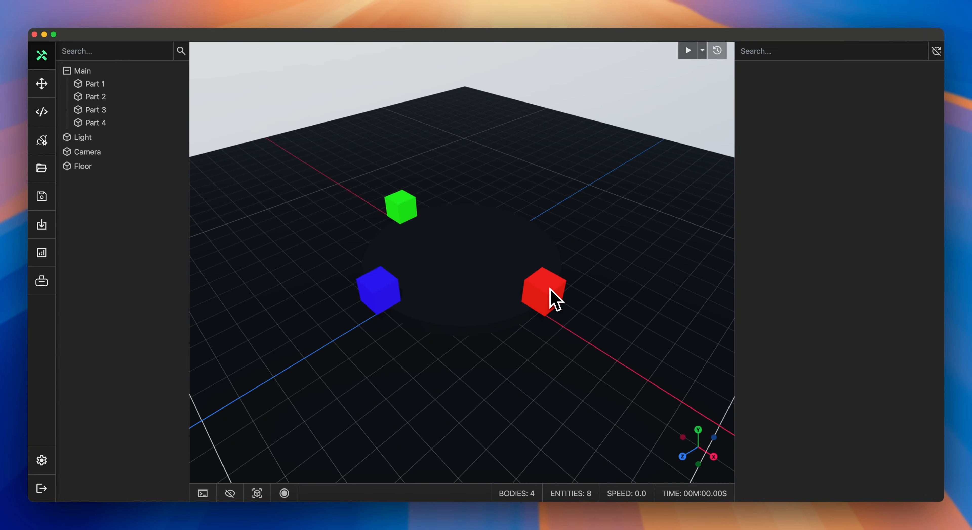
# Step: Select each of the three cubes in turn to inspect their physics and joint settings
pyautogui.click(554, 299)
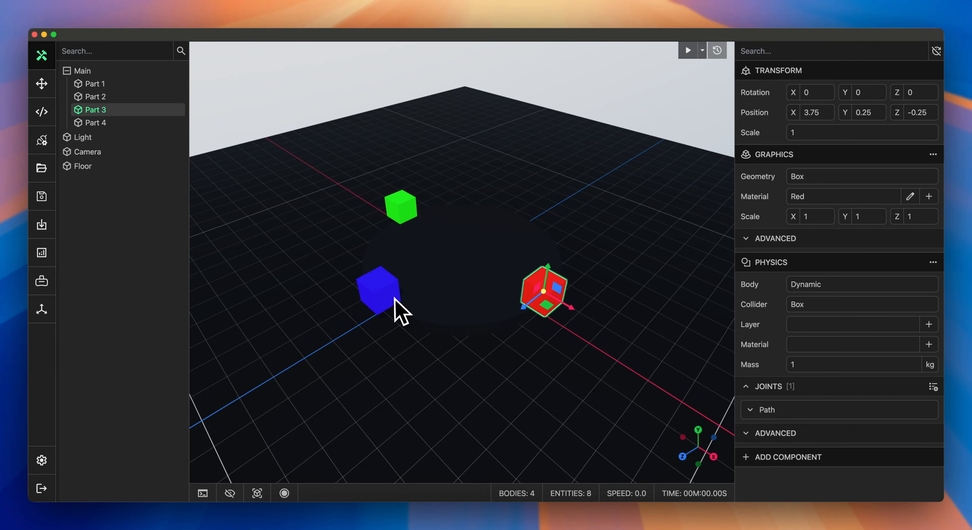
pyautogui.click(398, 309)
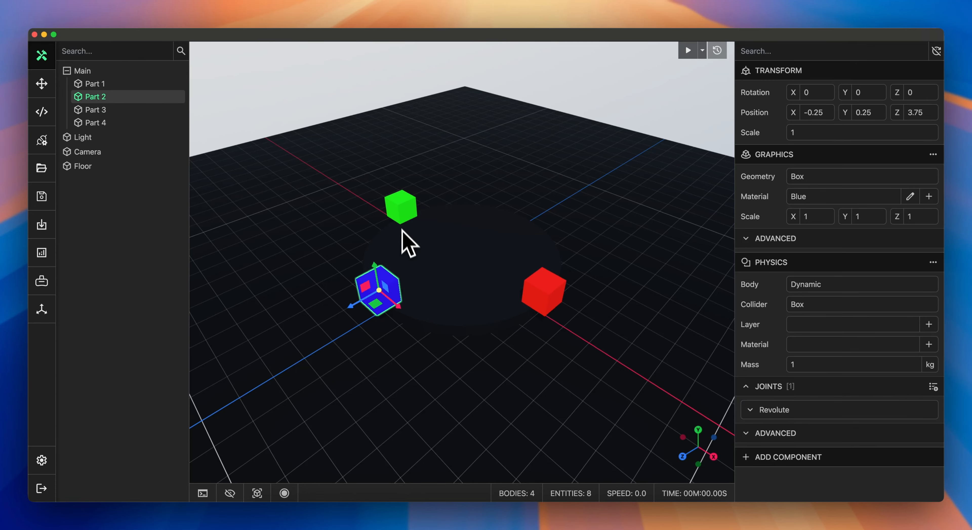
pyautogui.click(400, 213)
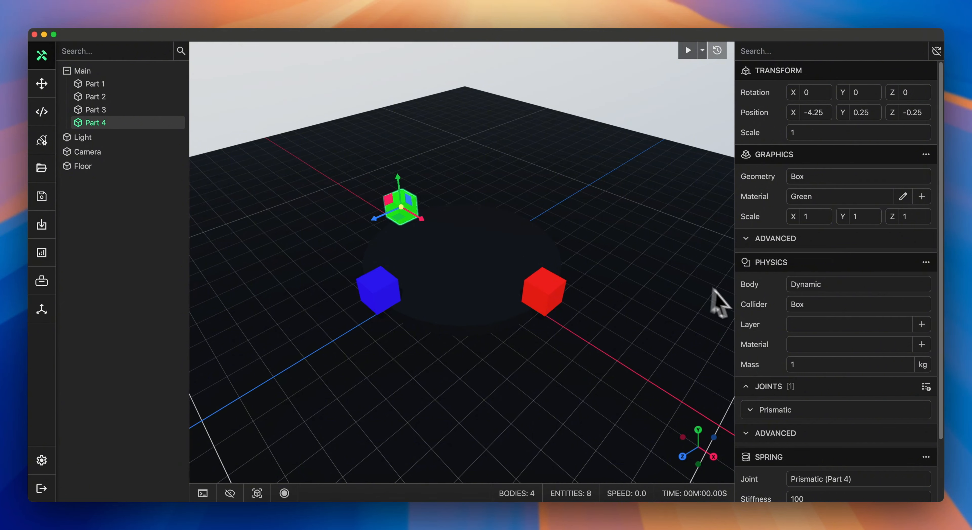
pyautogui.scroll(-3, 750, 319)
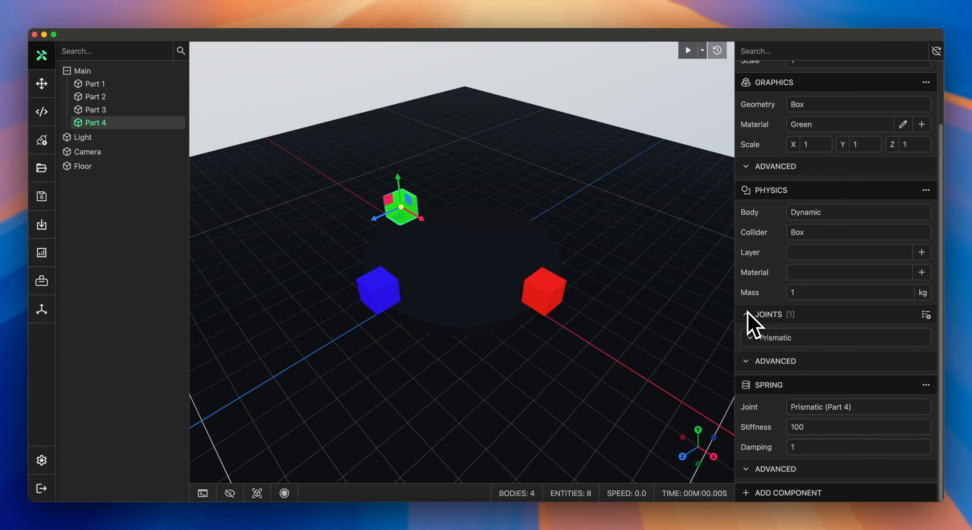
pyautogui.scroll(3, 750, 321)
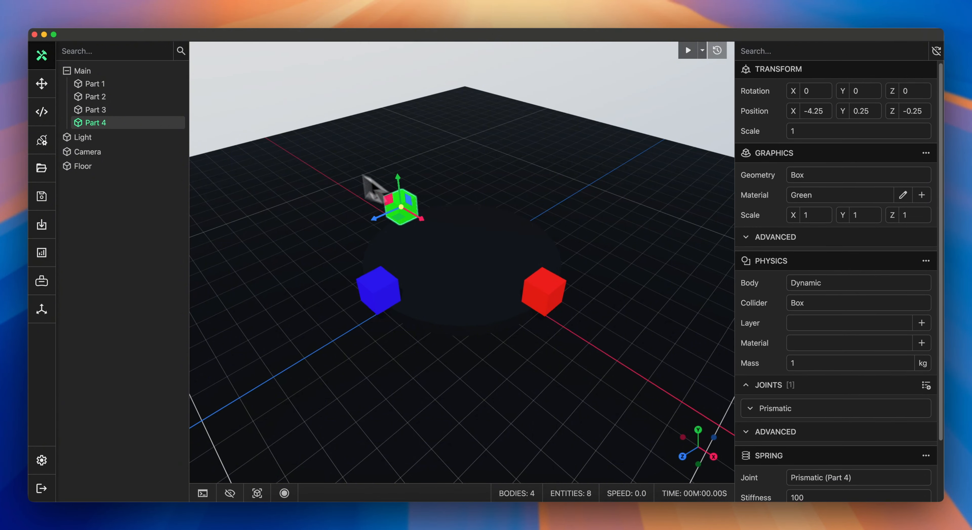
# Step: Add a Transmission component to Main linking Revolute (Part 2) as input to Path (Part 3) as output
pyautogui.click(130, 71)
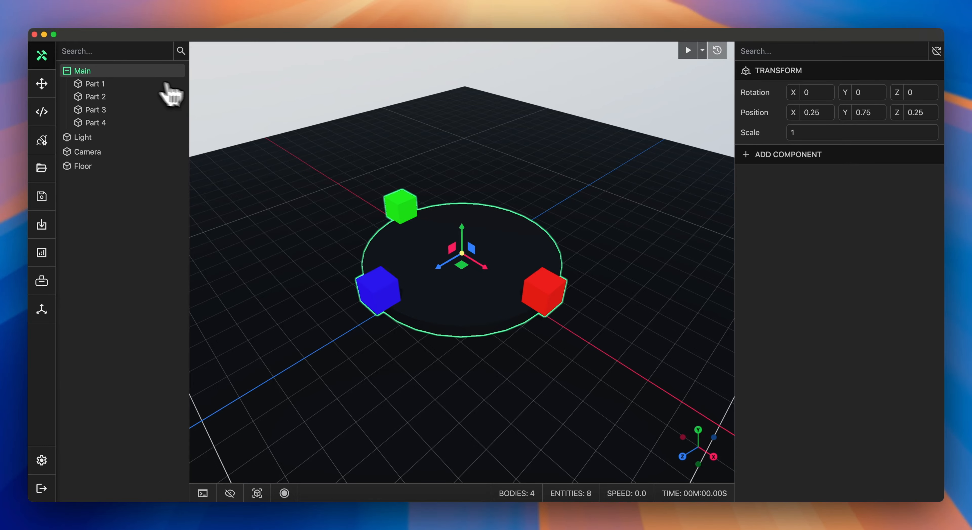
pyautogui.click(773, 155)
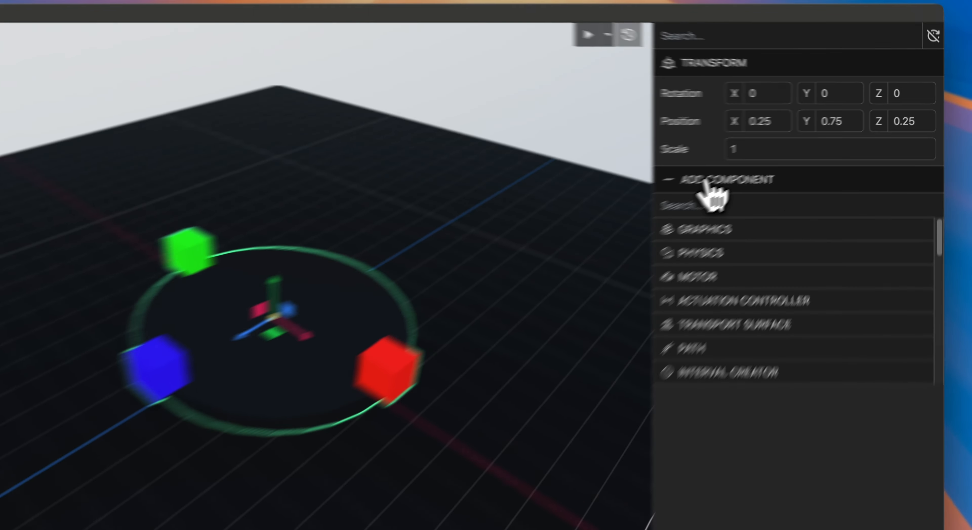
pyautogui.write('tra')
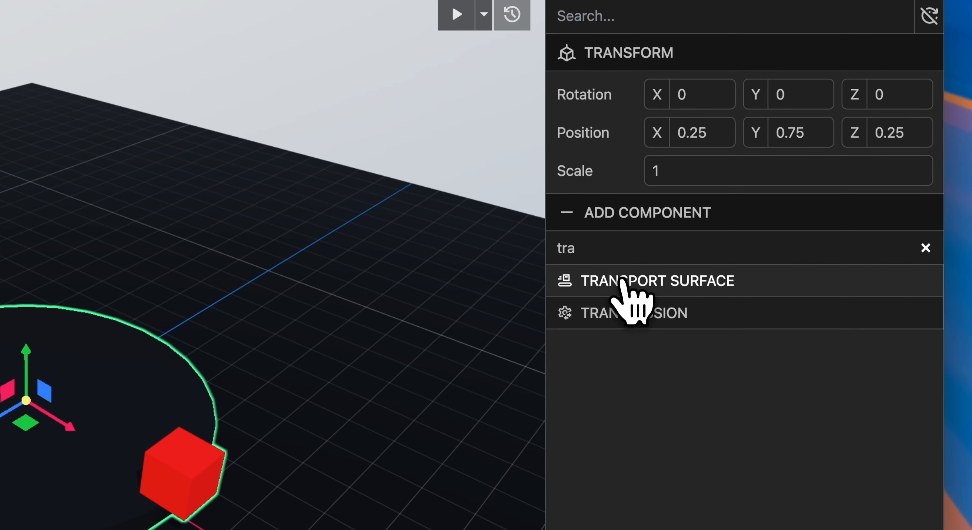
pyautogui.click(633, 312)
pyautogui.click(808, 202)
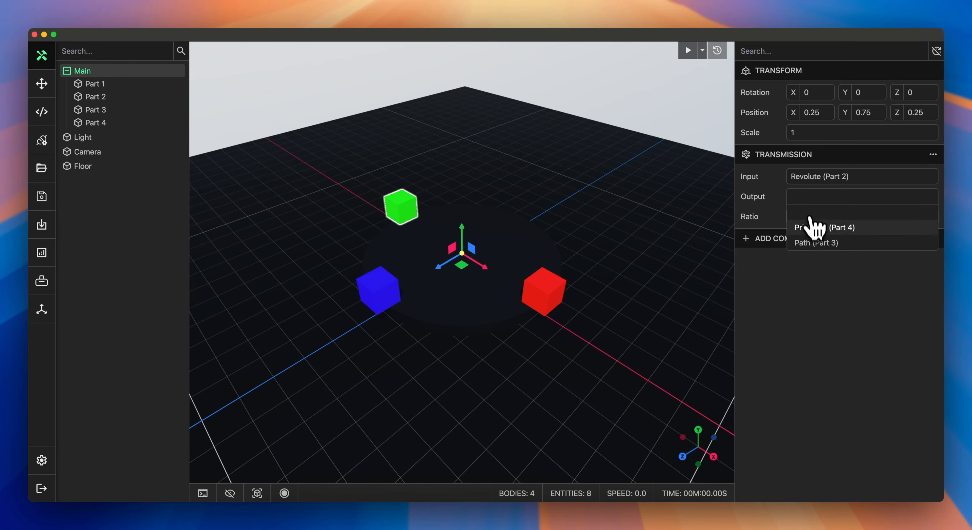
pyautogui.click(811, 242)
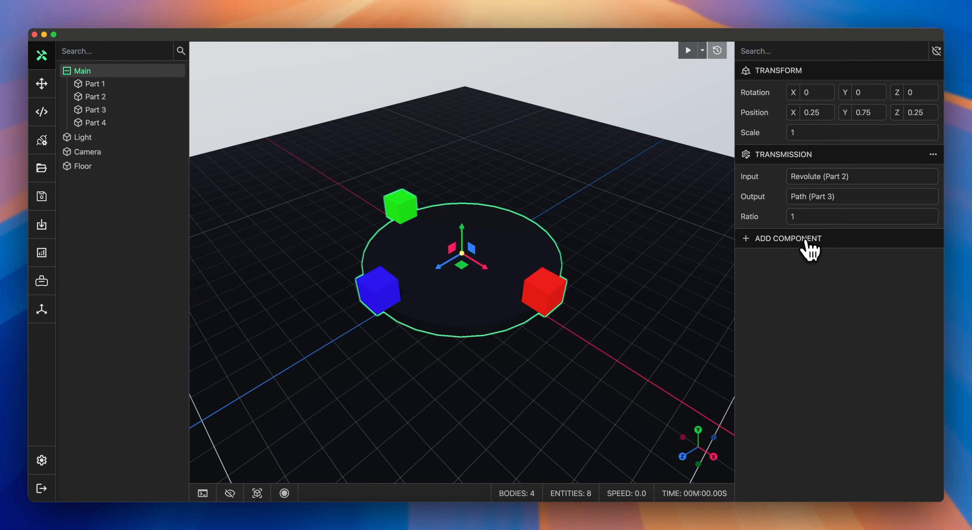
# Step: Add a second Transmission to Main with input Path (Part 3) and output Prismatic (Part 4)
pyautogui.click(804, 243)
pyautogui.write('tra')
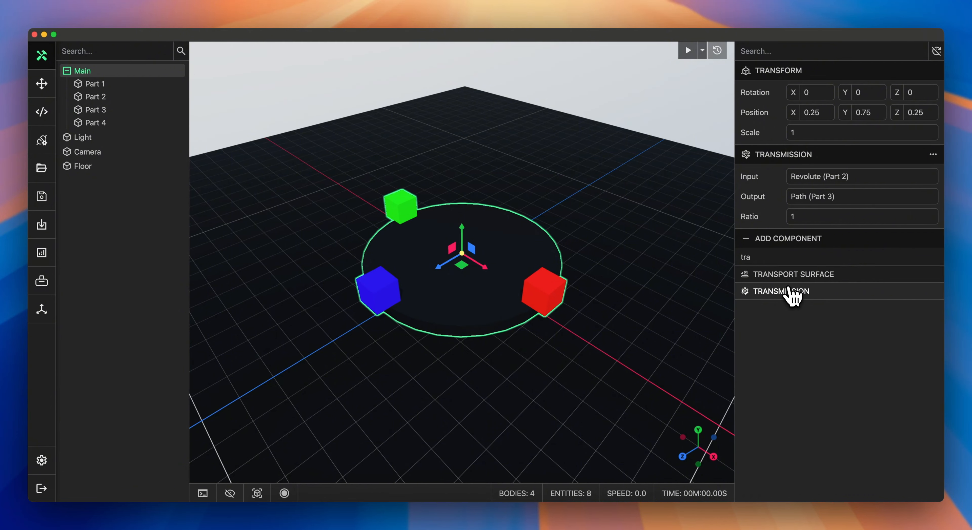
pyautogui.click(792, 291)
pyautogui.click(797, 266)
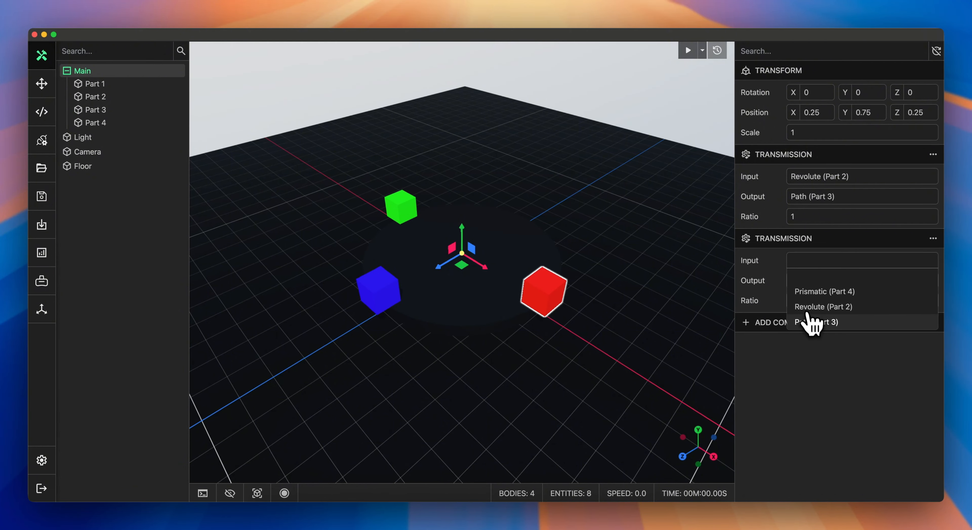
pyautogui.click(807, 320)
pyautogui.click(804, 288)
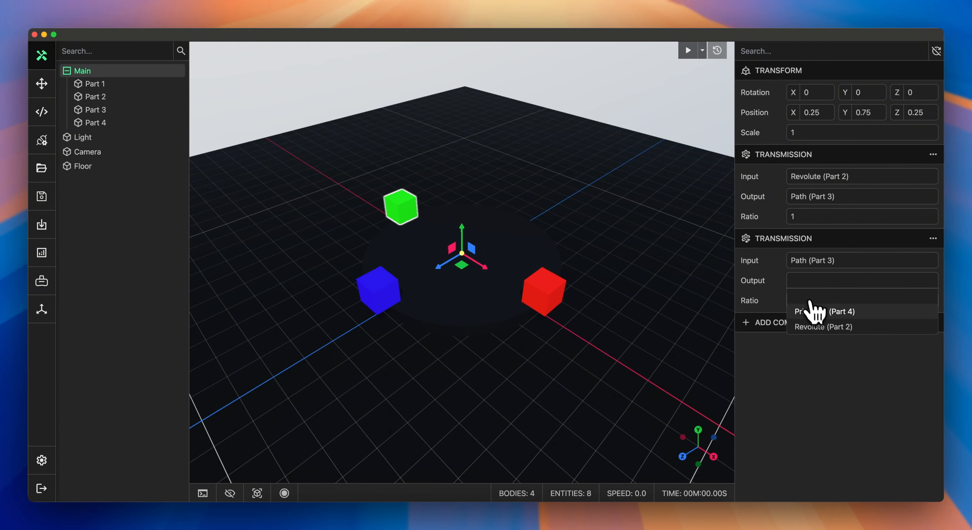
pyautogui.click(814, 312)
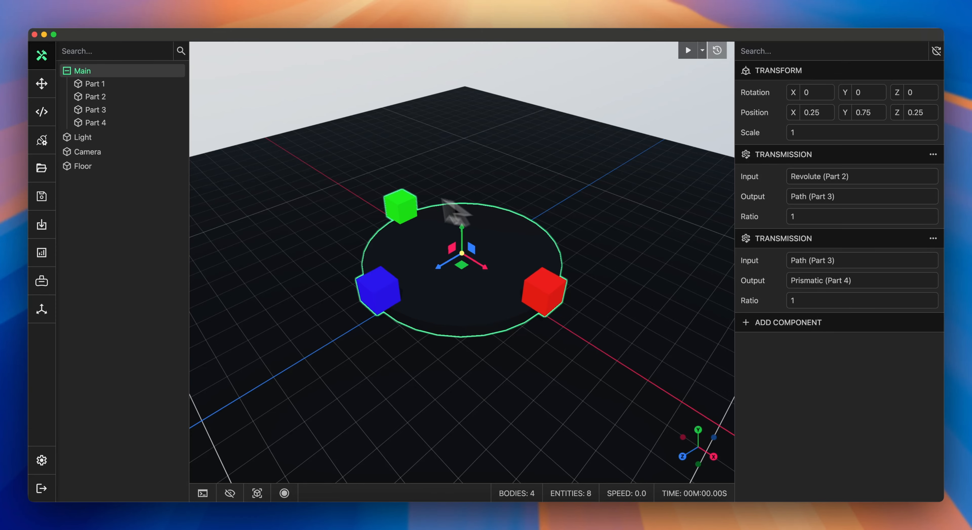
# Step: Start the simulation and drag the cubes to test the chained transmissions
pyautogui.click(377, 186)
pyautogui.click(42, 85)
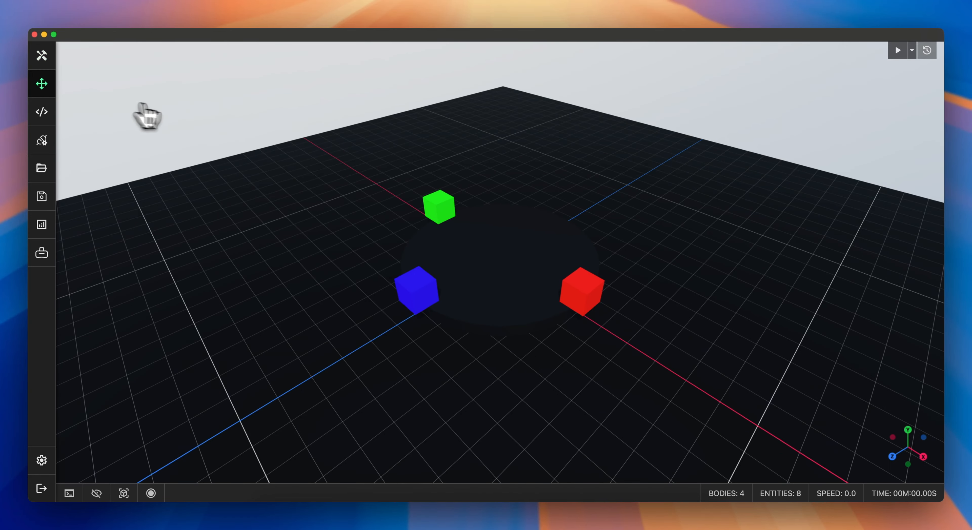
pyautogui.click(898, 50)
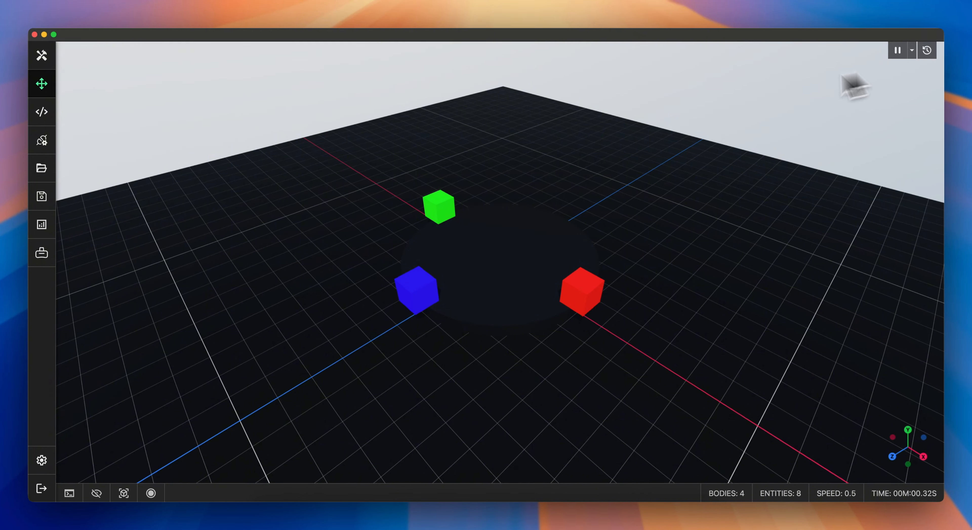
pyautogui.moveTo(436, 207); pyautogui.dragTo(237, 284)
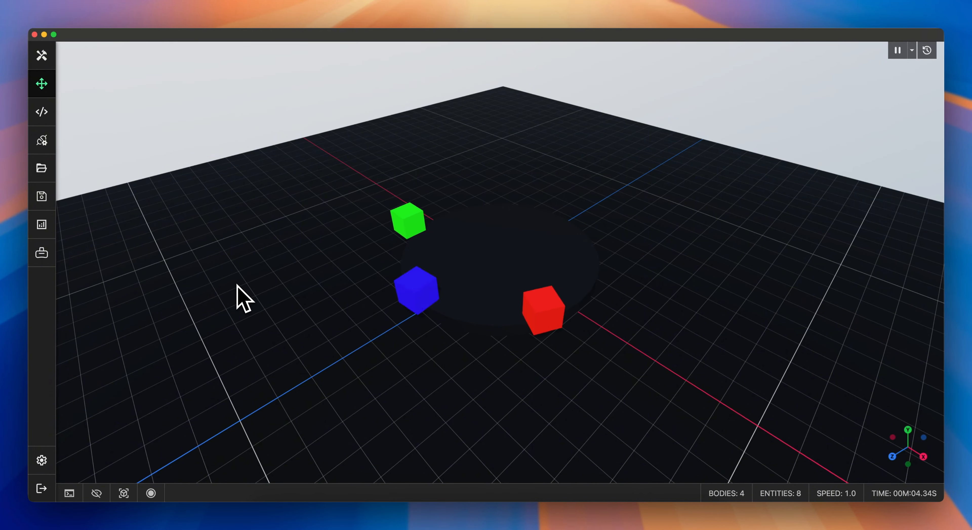
pyautogui.moveTo(425, 216); pyautogui.dragTo(354, 224)
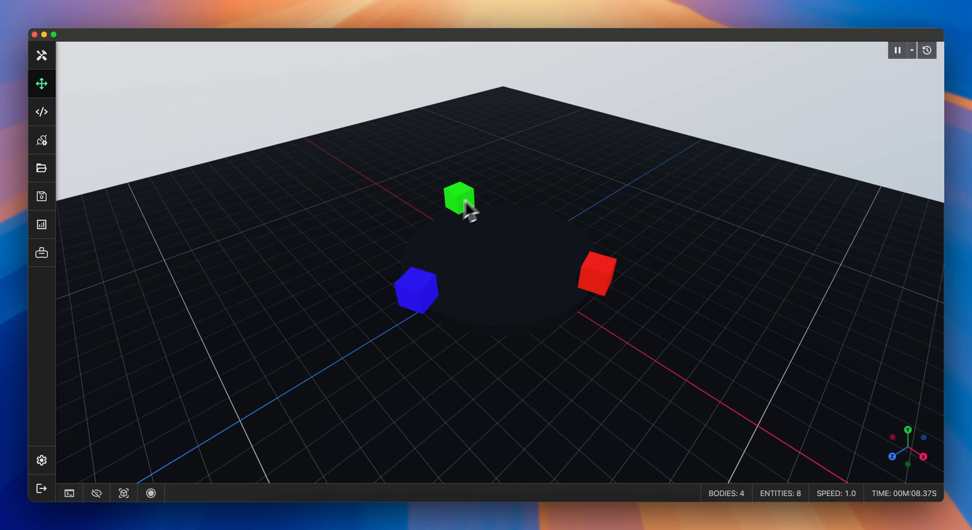
pyautogui.moveTo(467, 194); pyautogui.dragTo(652, 124)
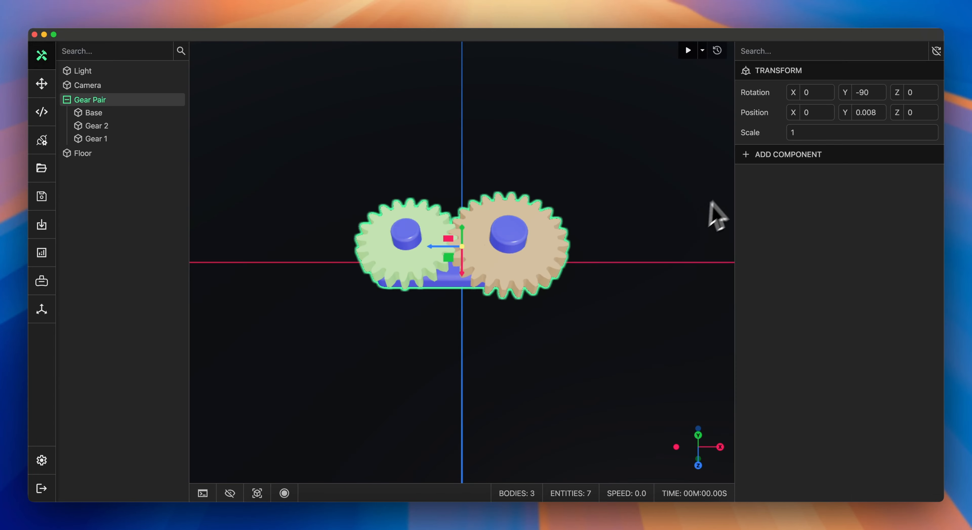
# Step: Add a Transmission to Gear Pair with input Revolute (Gear 1), output Revolute (Gear 2) and ratio -0.8333
pyautogui.click(786, 156)
pyautogui.write('t')
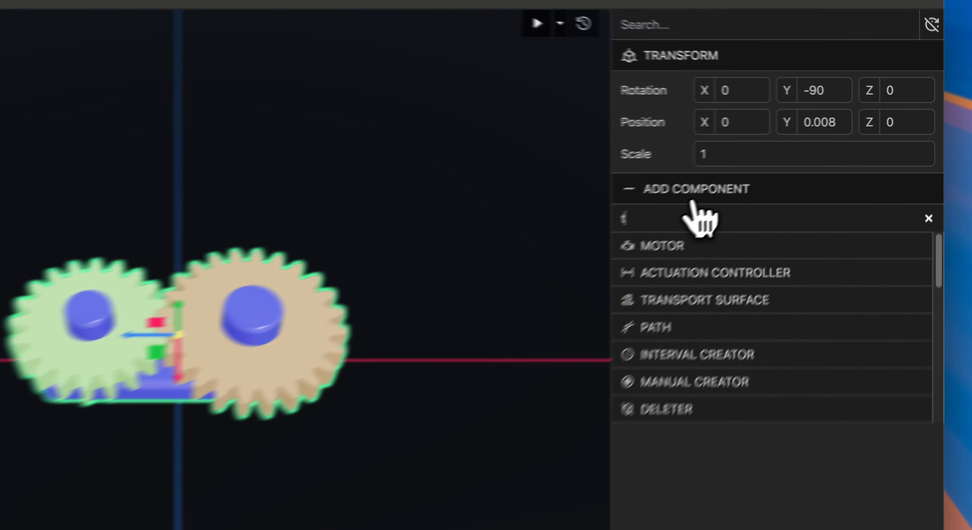
pyautogui.write('rans')
pyautogui.click(694, 272)
pyautogui.click(811, 176)
pyautogui.click(811, 206)
pyautogui.click(811, 197)
pyautogui.click(813, 225)
pyautogui.doubleClick(809, 219)
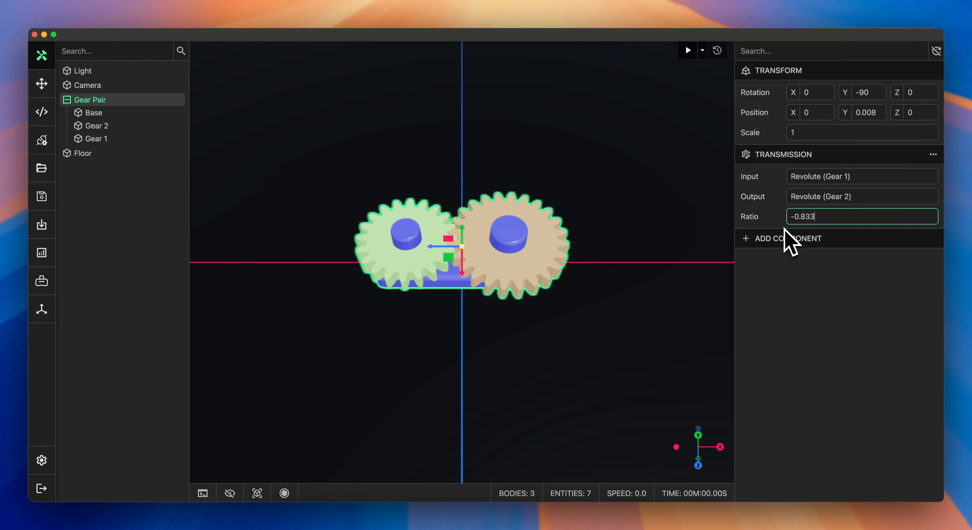
pyautogui.write('-0.8333')
pyautogui.click(693, 56)
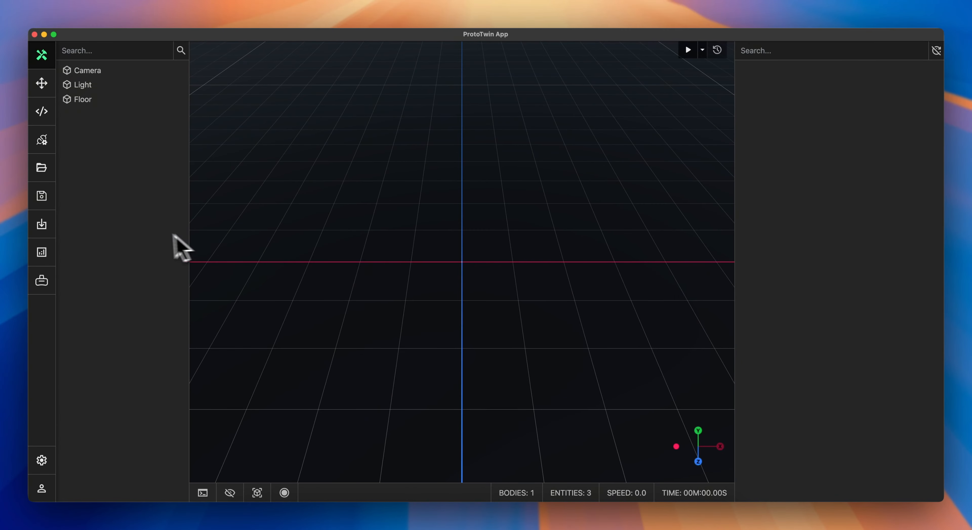
# Step: Import the Main assembly of the ProtoTwin Robotic Pick and Stack Onshape document from its pasted URL
pyautogui.click(43, 225)
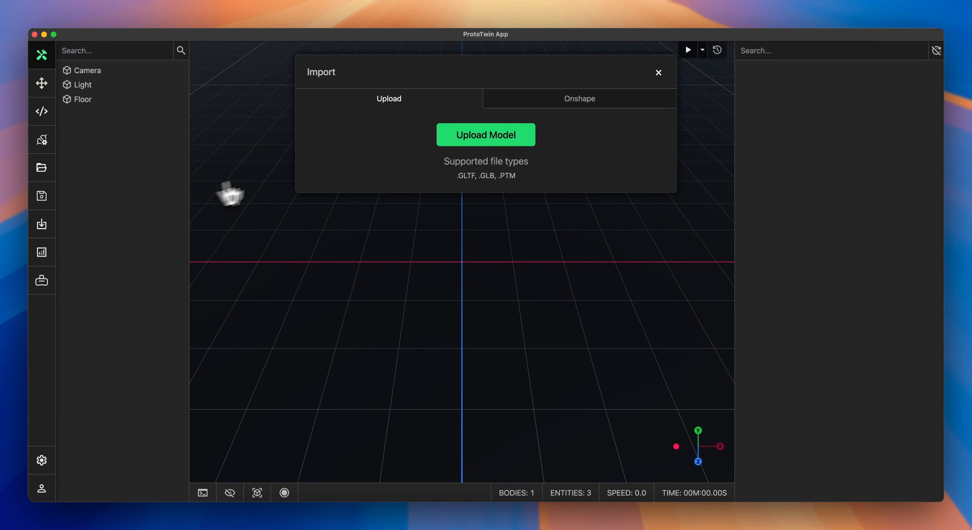
pyautogui.click(558, 105)
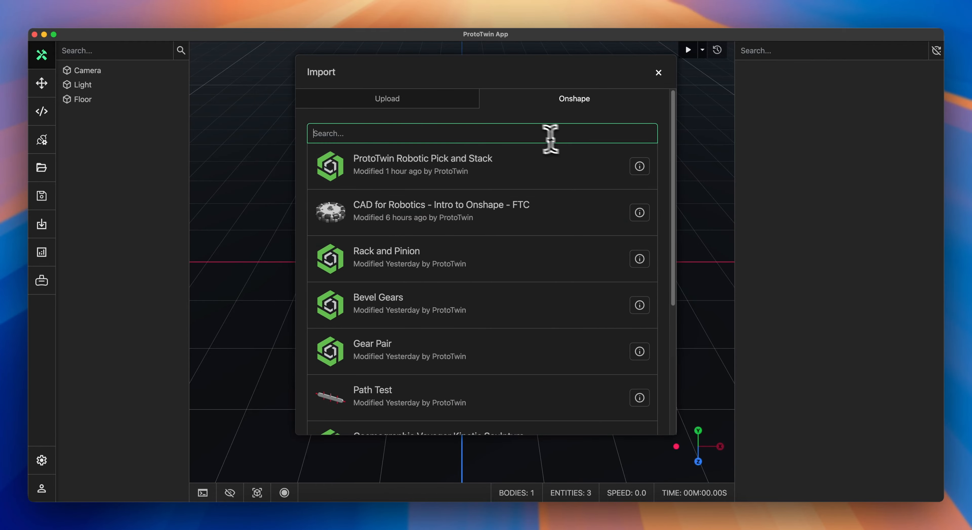
pyautogui.press('super+v')
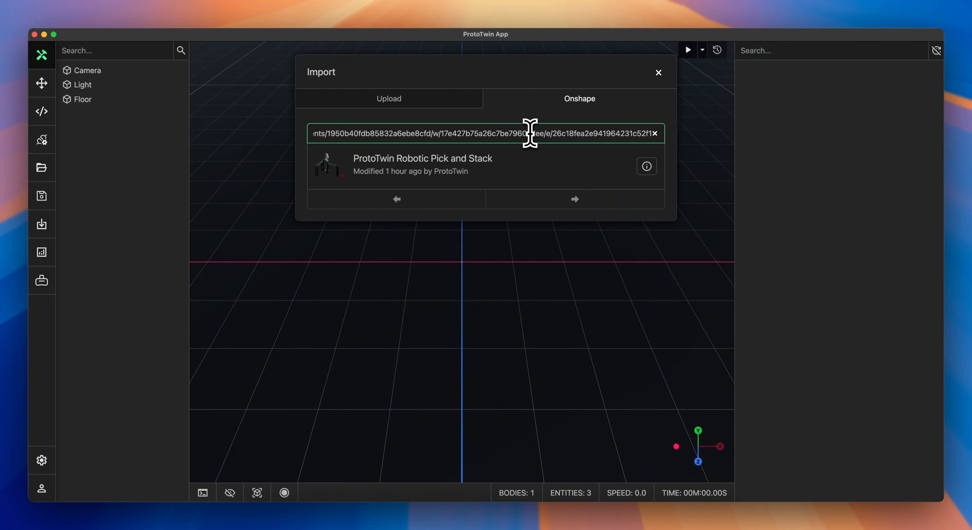
pyautogui.moveTo(394, 133); pyautogui.dragTo(294, 140)
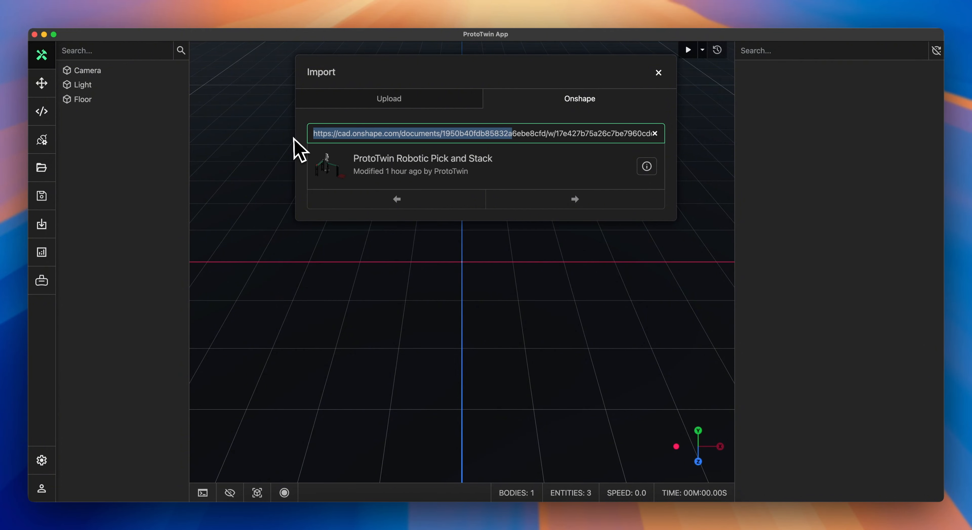
pyautogui.click(416, 135)
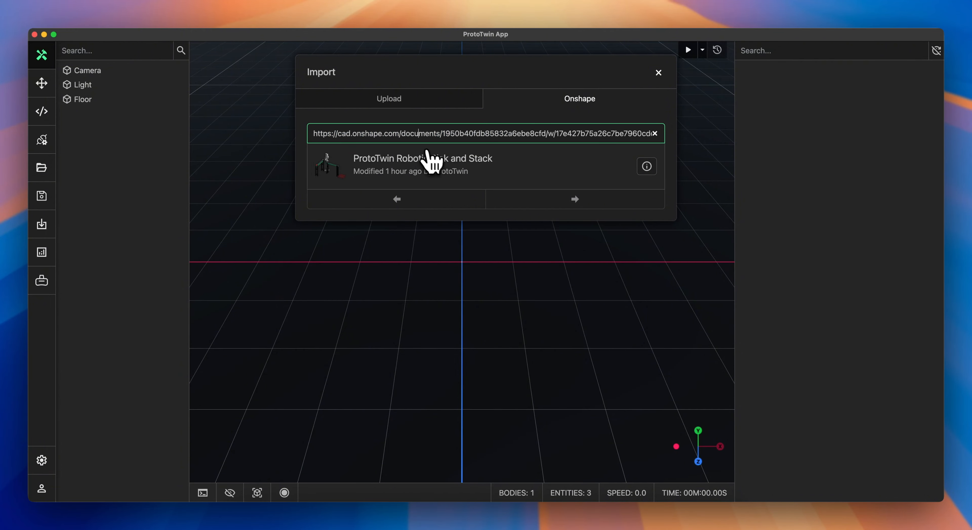
pyautogui.click(442, 159)
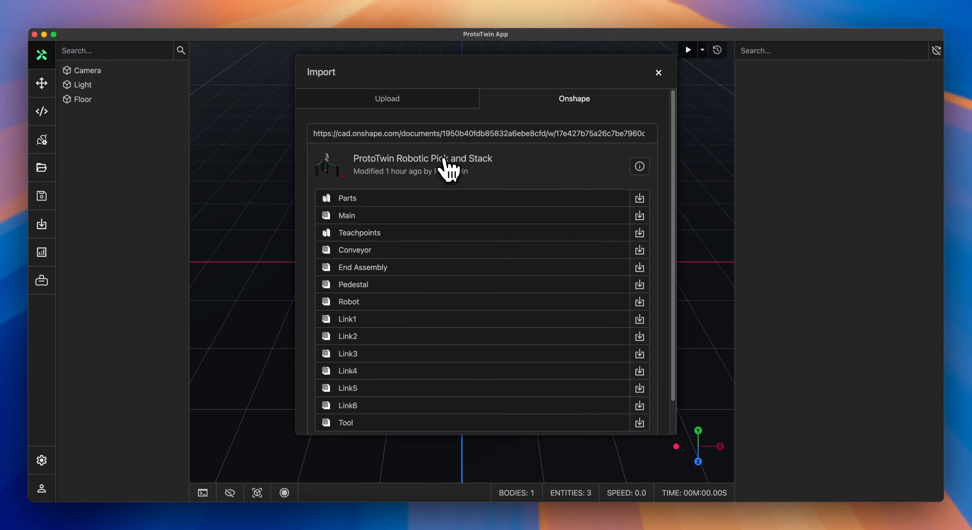
pyautogui.click(639, 216)
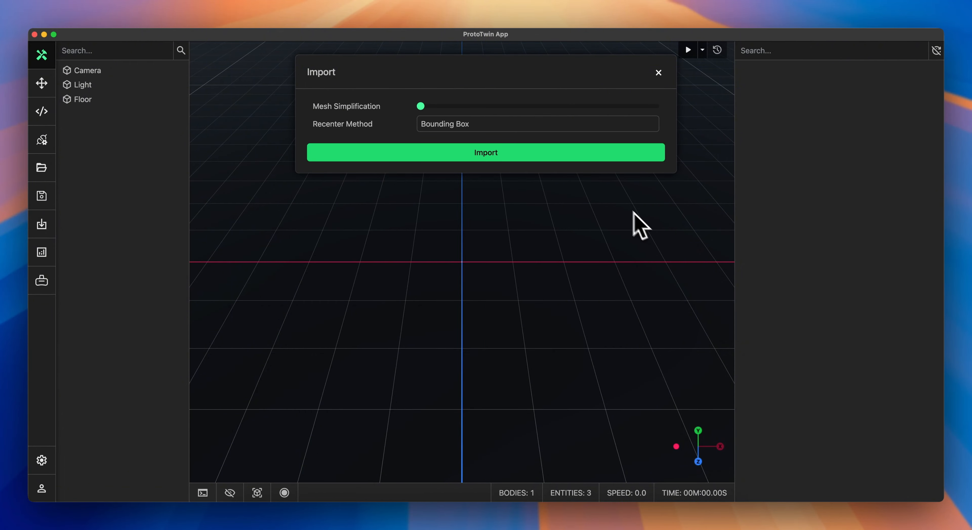
pyautogui.click(523, 157)
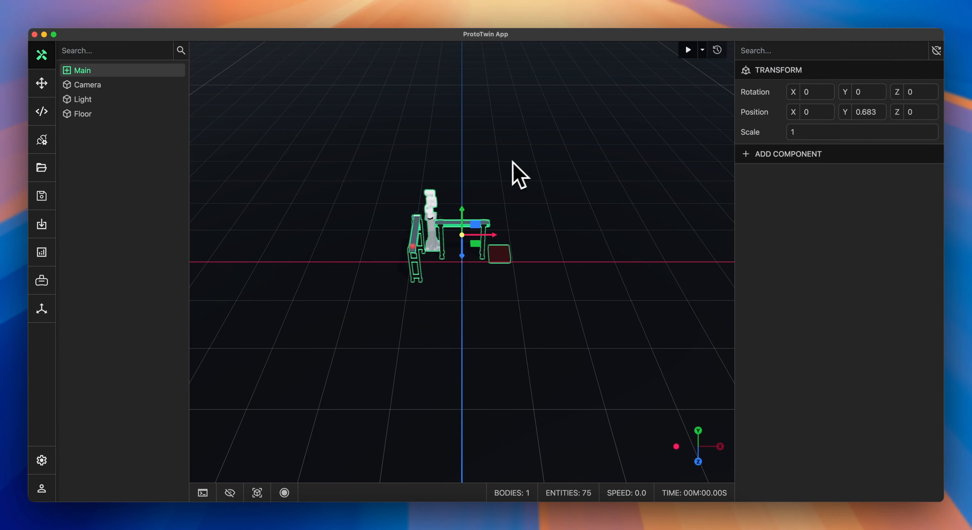
# Step: Run the simulation of the imported pick-and-stack robot cell
pyautogui.scroll(5, 519, 175)
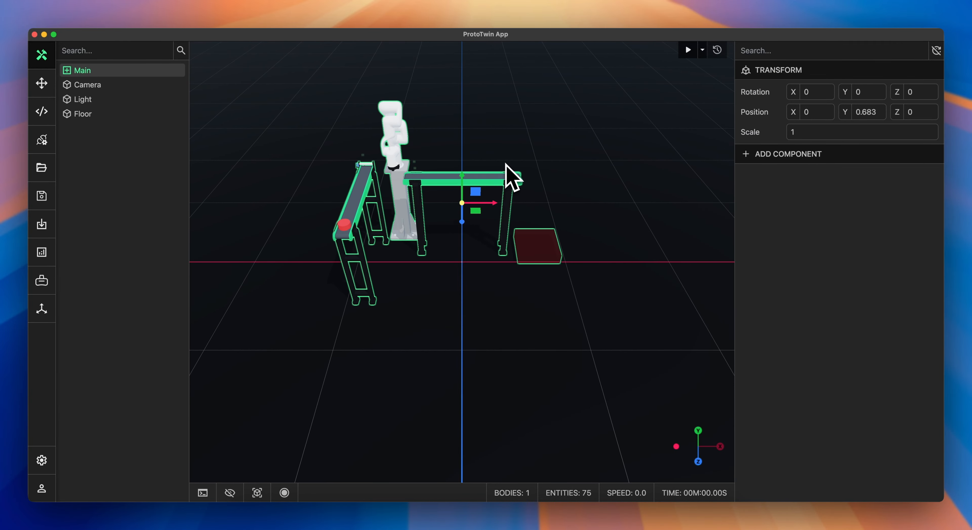
pyautogui.moveTo(506, 163); pyautogui.dragTo(484, 197, button='middle')
pyautogui.scroll(3, 517, 204)
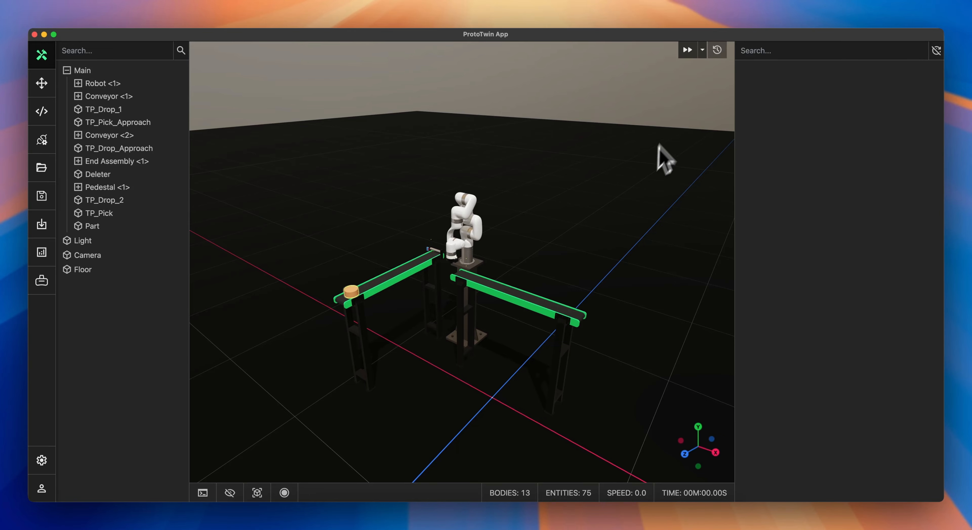
pyautogui.click(687, 50)
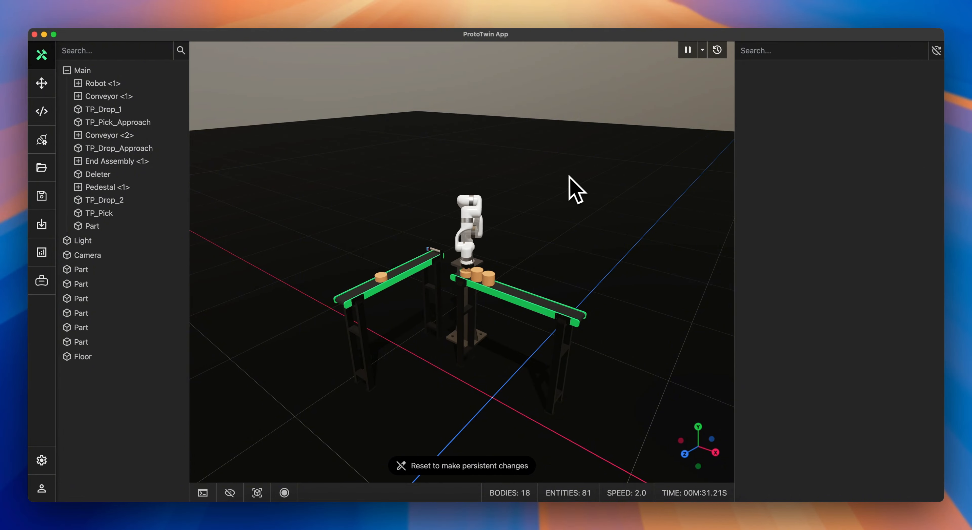
# Step: Watch the robot cell stack the parts, then reset the simulation
pyautogui.scroll(5, 572, 191)
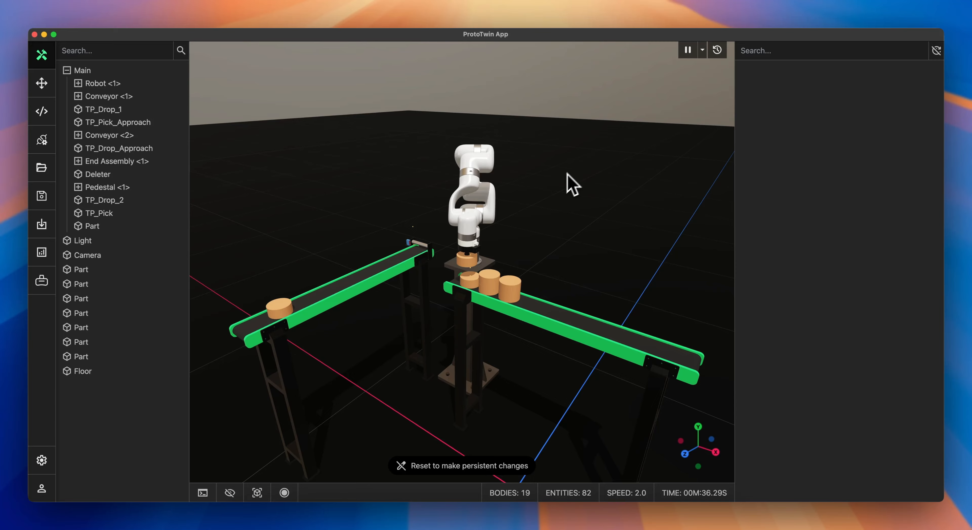
pyautogui.moveTo(571, 185); pyautogui.dragTo(615, 156, button='middle')
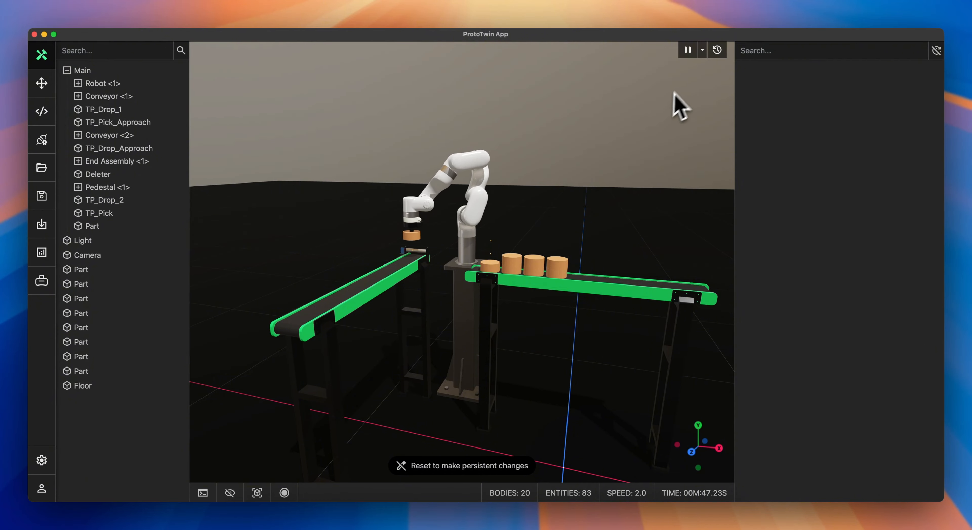
pyautogui.click(717, 49)
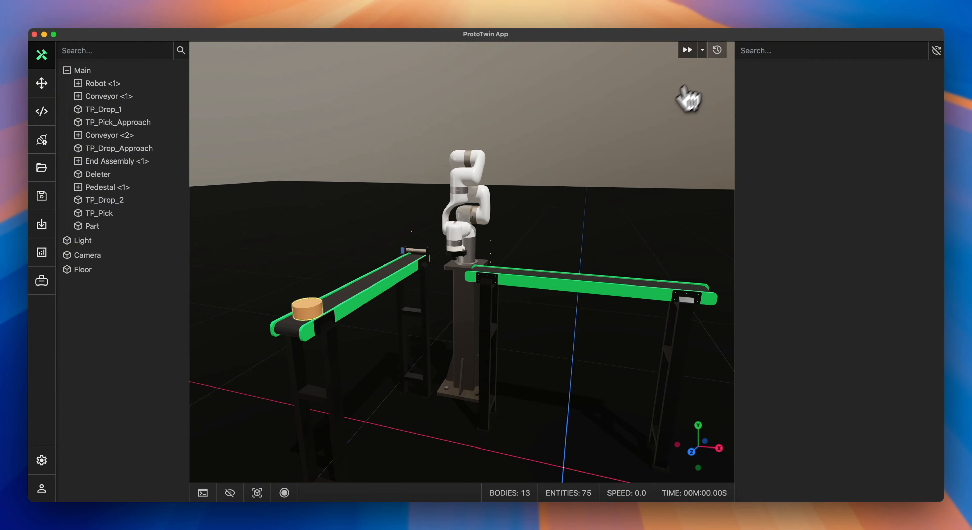
# Step: In the Onshape part studio, start a Transform feature and select the robot's parts starting from Base, Drive1, Body1, Drive2 and Body2
pyautogui.click(41, 225)
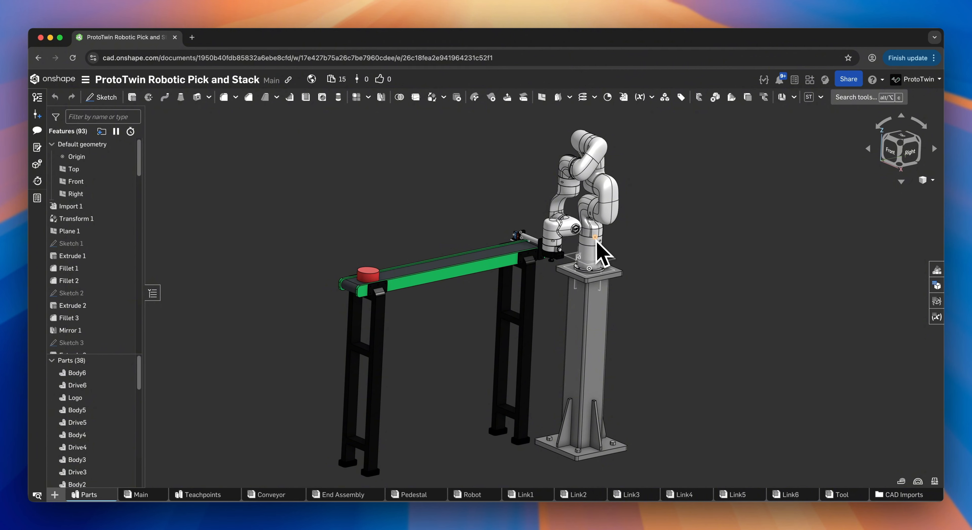
pyautogui.moveTo(595, 240); pyautogui.dragTo(598, 236, button='right')
pyautogui.moveTo(598, 236); pyautogui.dragTo(568, 310, button='middle')
pyautogui.scroll(5, 560, 293)
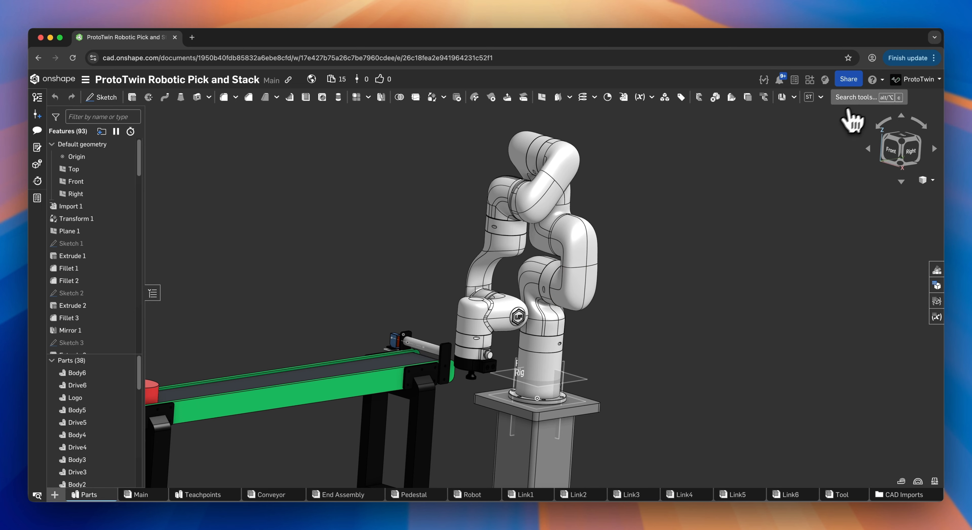
pyautogui.click(856, 99)
pyautogui.write('tr')
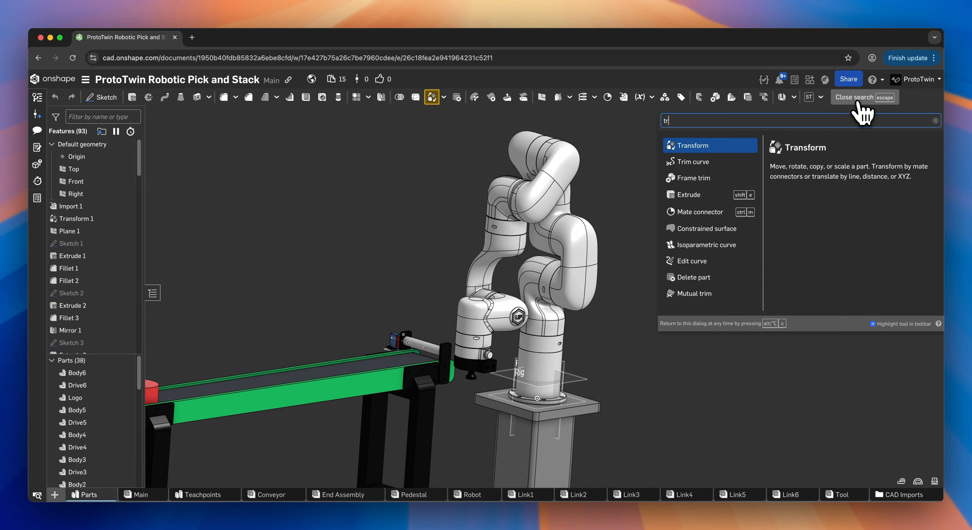
pyautogui.write('a')
pyautogui.click(723, 151)
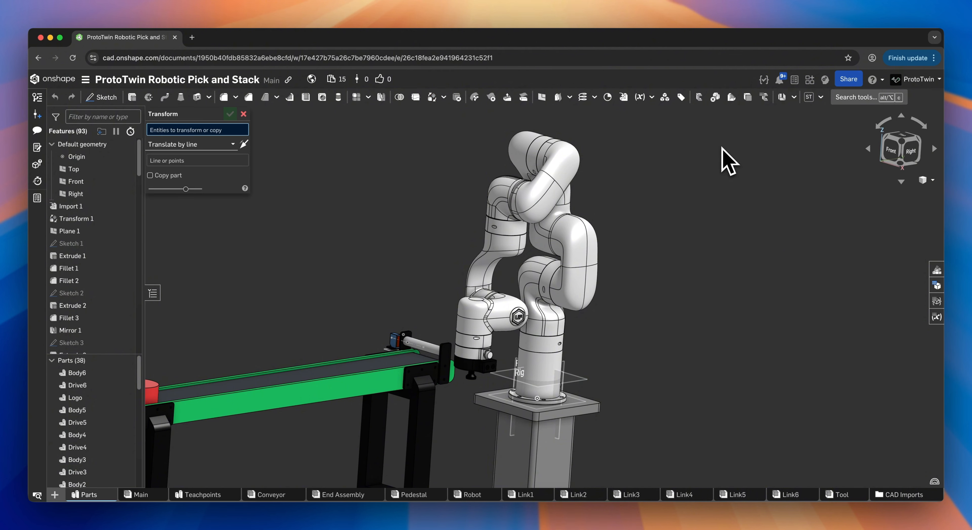
pyautogui.click(543, 357)
pyautogui.click(543, 355)
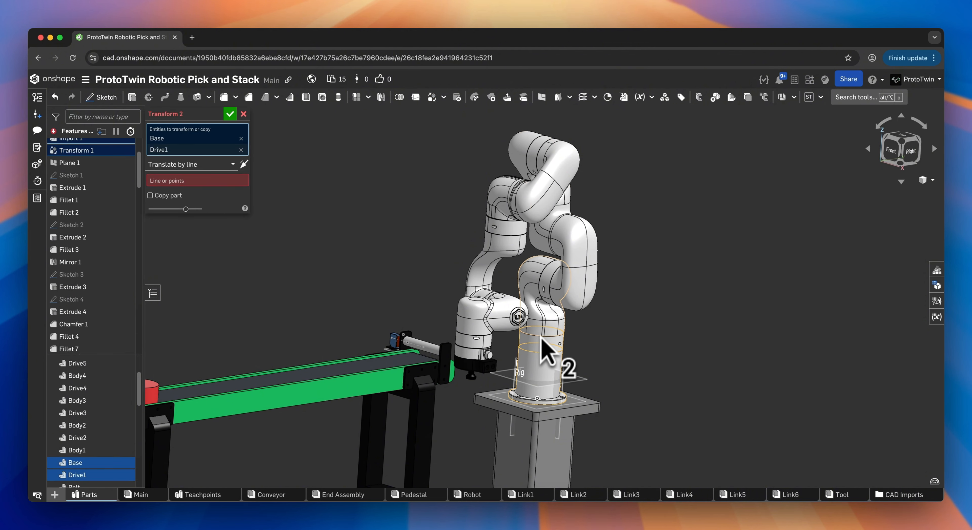
pyautogui.click(545, 341)
pyautogui.click(546, 304)
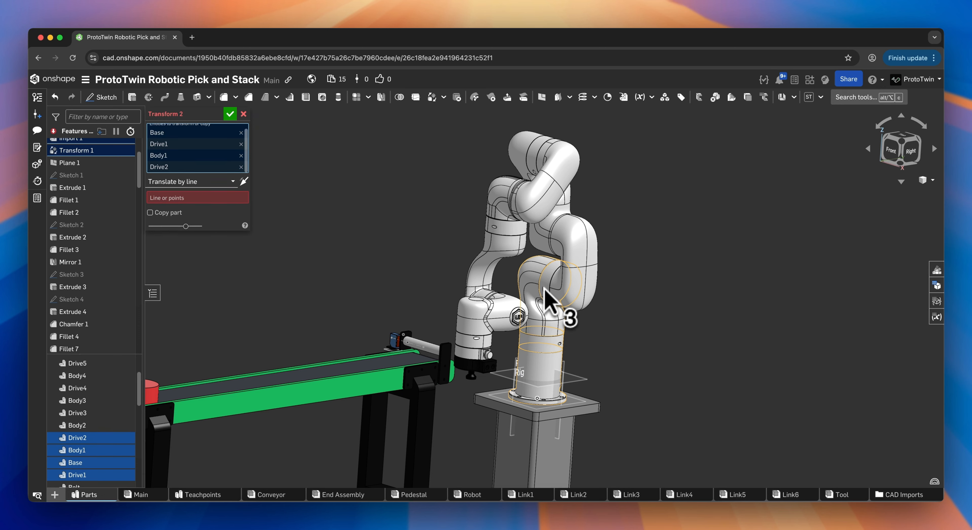
pyautogui.click(566, 292)
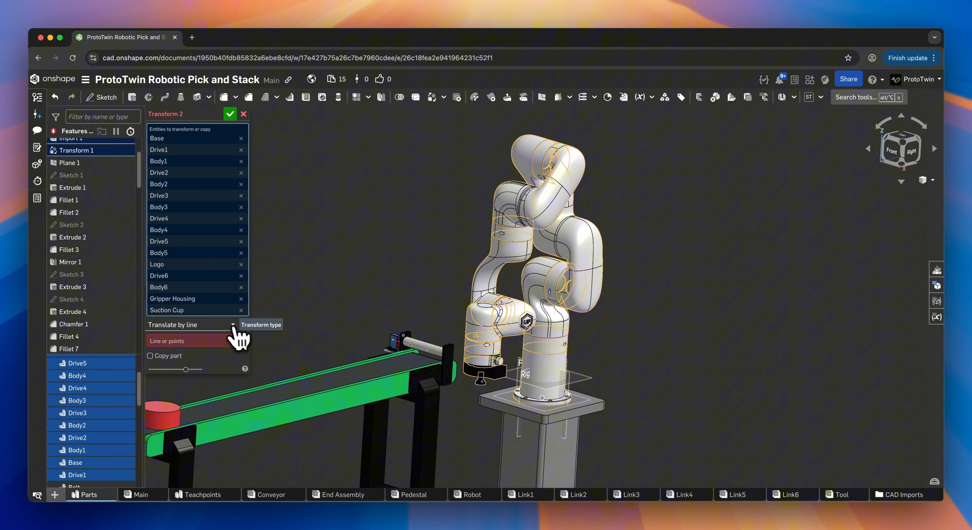
# Step: Translate the selected robot parts by XYZ with a Z offset of 15 cm and accept the Transform
pyautogui.click(232, 325)
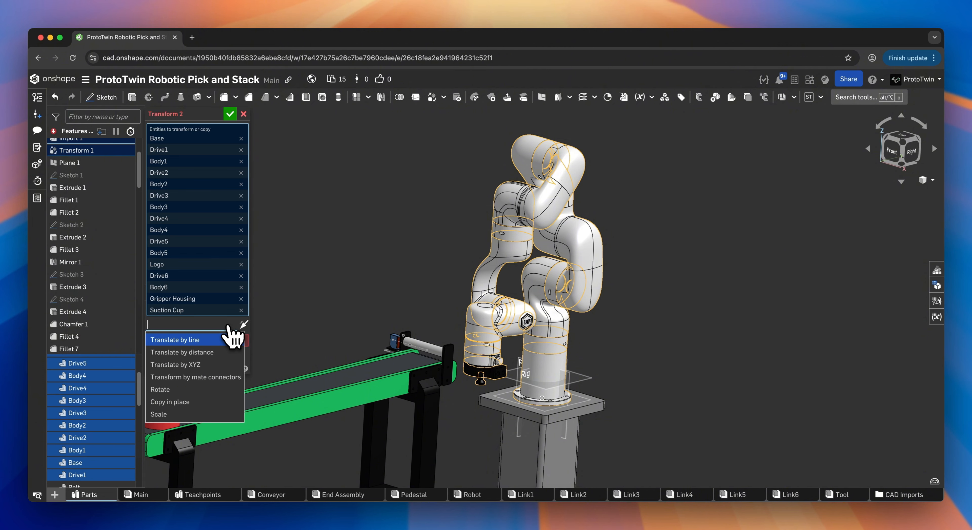
pyautogui.click(221, 364)
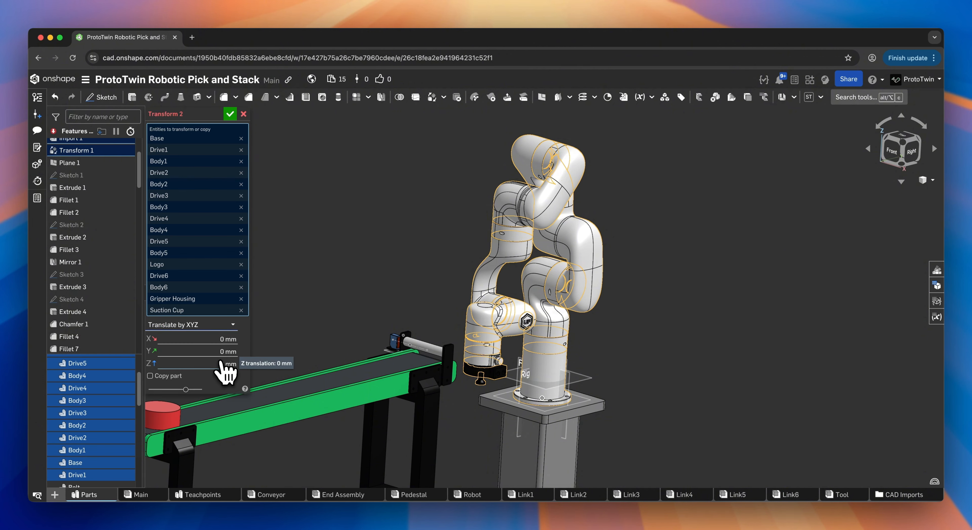
pyautogui.click(228, 364)
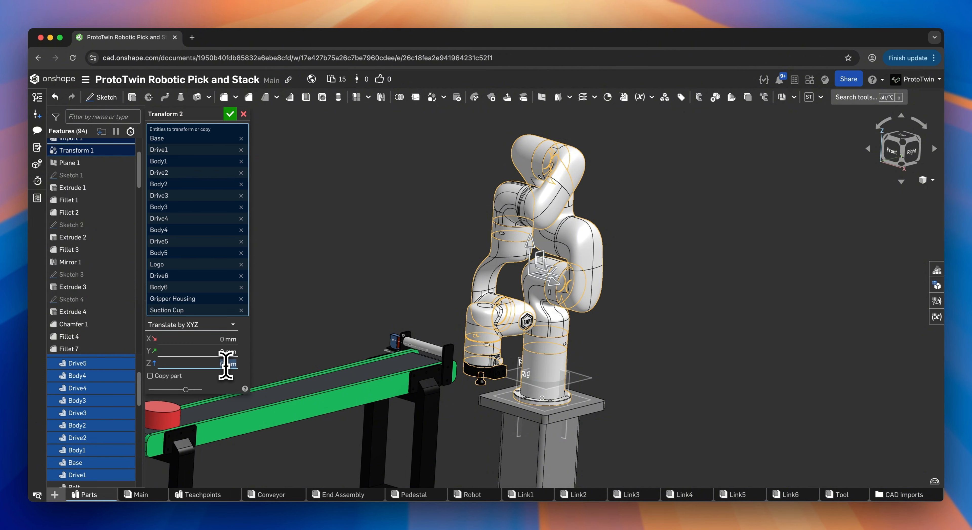
pyautogui.write('10')
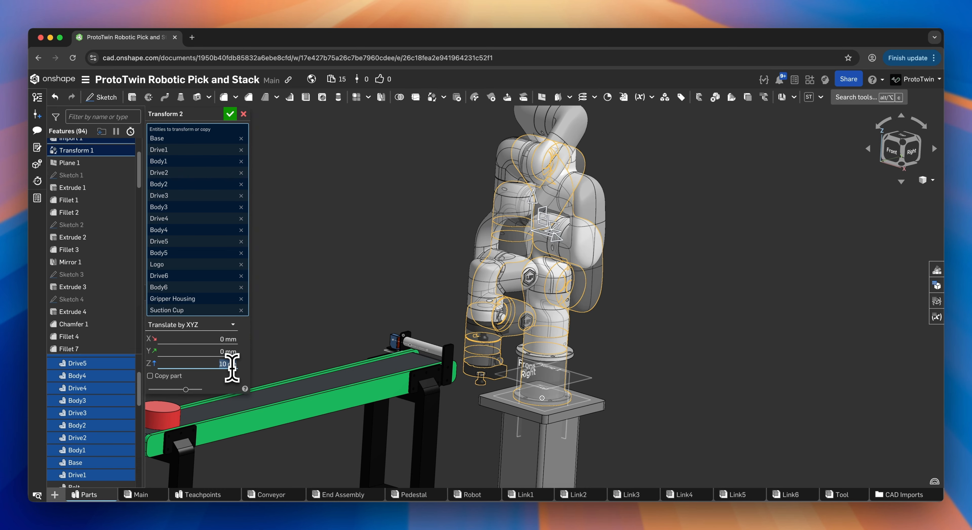
pyautogui.write('15cm')
pyautogui.press('Return')
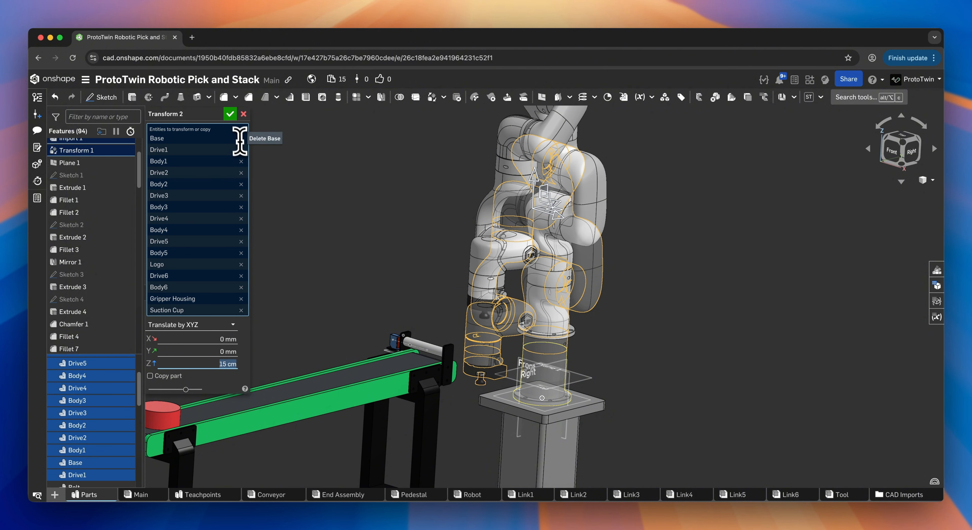
pyautogui.click(231, 115)
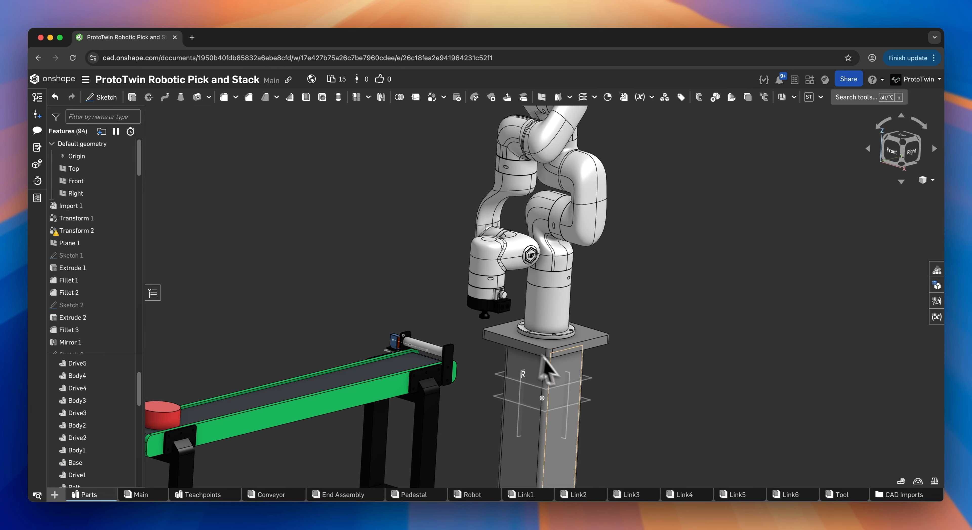
# Step: Re-import the updated Main assembly from the Onshape document into ProtoTwin
pyautogui.scroll(-8, 547, 369)
pyautogui.moveTo(538, 370); pyautogui.dragTo(533, 315, button='middle')
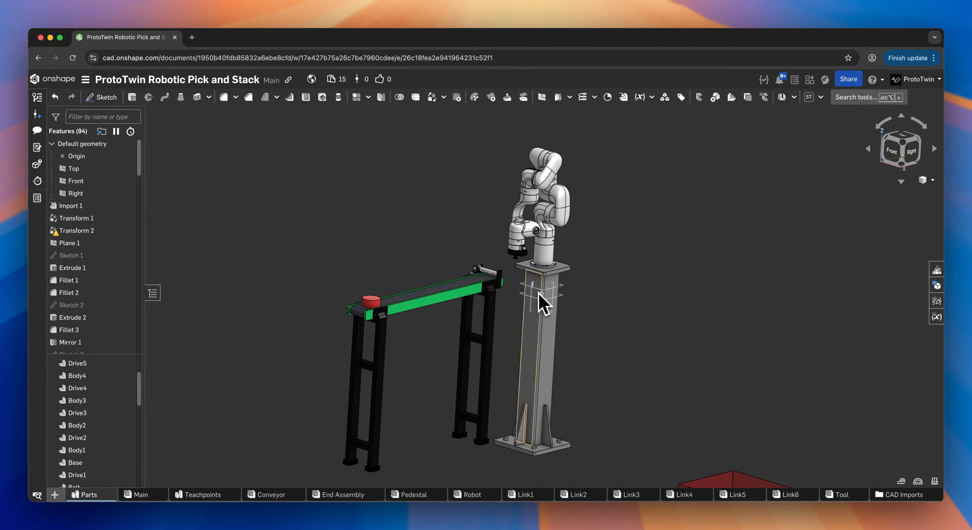
pyautogui.moveTo(538, 302); pyautogui.dragTo(550, 289, button='right')
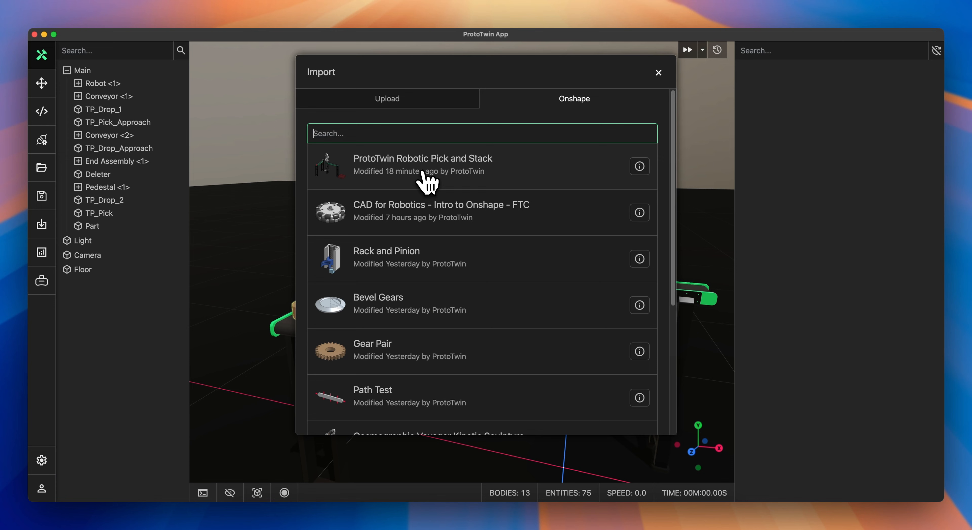
pyautogui.click(425, 173)
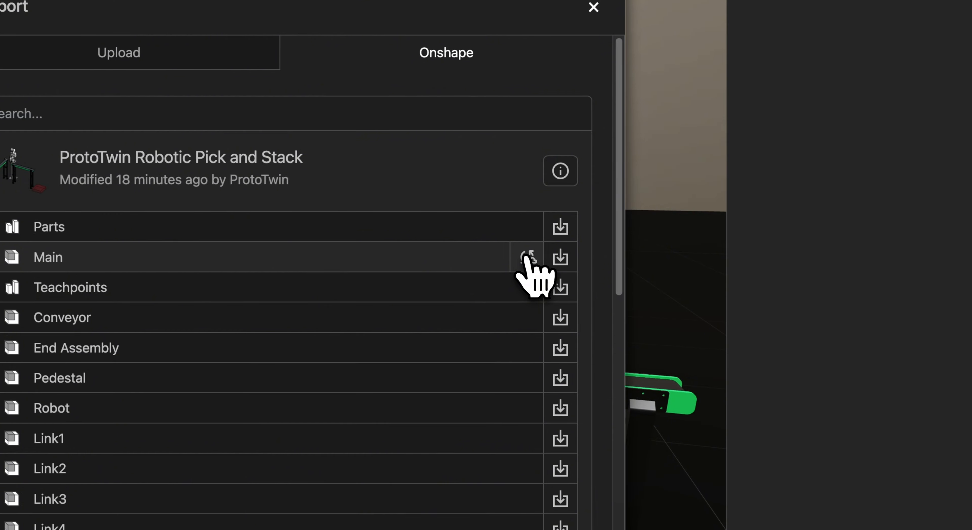
pyautogui.click(527, 258)
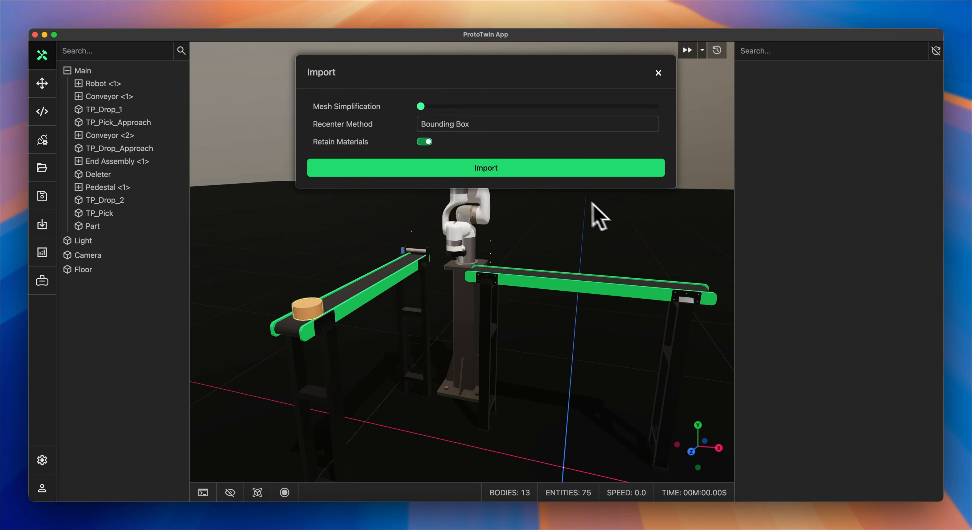
pyautogui.click(525, 169)
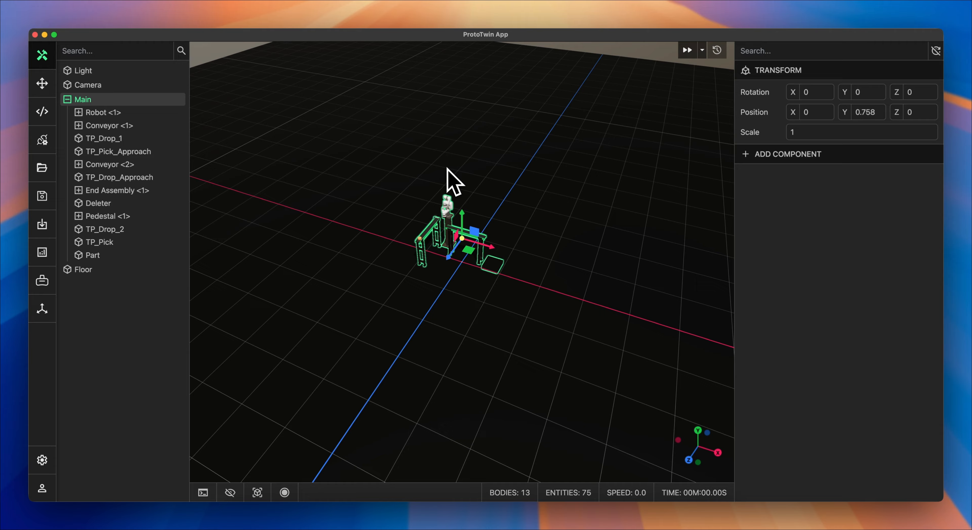
# Step: Inspect the re-imported robot cell and start its simulation
pyautogui.scroll(8, 448, 171)
pyautogui.moveTo(450, 172); pyautogui.dragTo(494, 254, button='middle')
pyautogui.moveTo(462, 198); pyautogui.dragTo(466, 256, button='middle')
pyautogui.moveTo(475, 221); pyautogui.dragTo(471, 195, button='middle')
pyautogui.scroll(6, 473, 235)
pyautogui.moveTo(474, 238); pyautogui.dragTo(478, 200, button='middle')
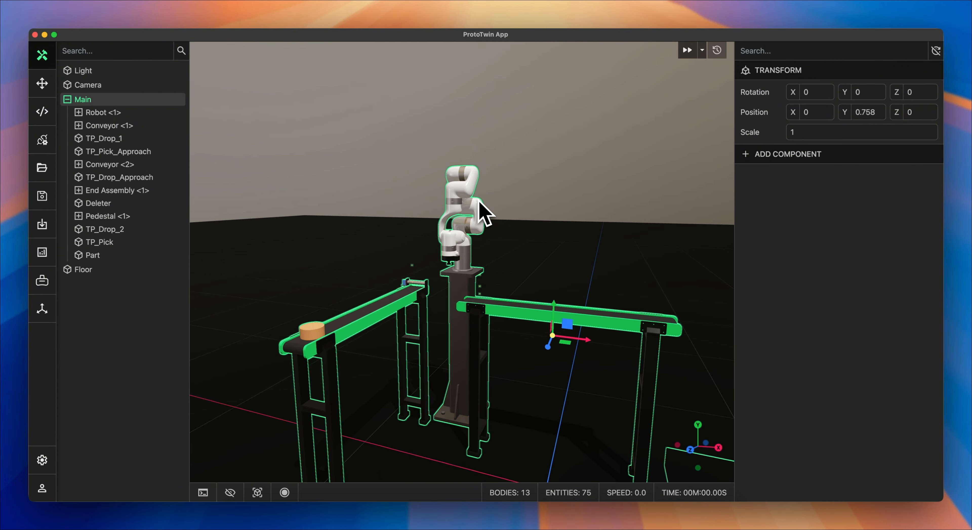
pyautogui.click(516, 225)
pyautogui.scroll(3, 515, 226)
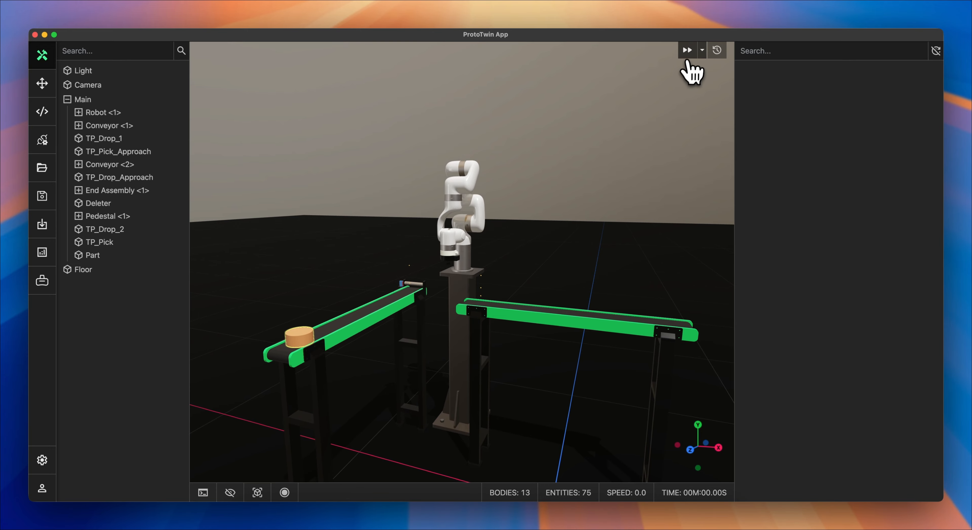
pyautogui.click(687, 50)
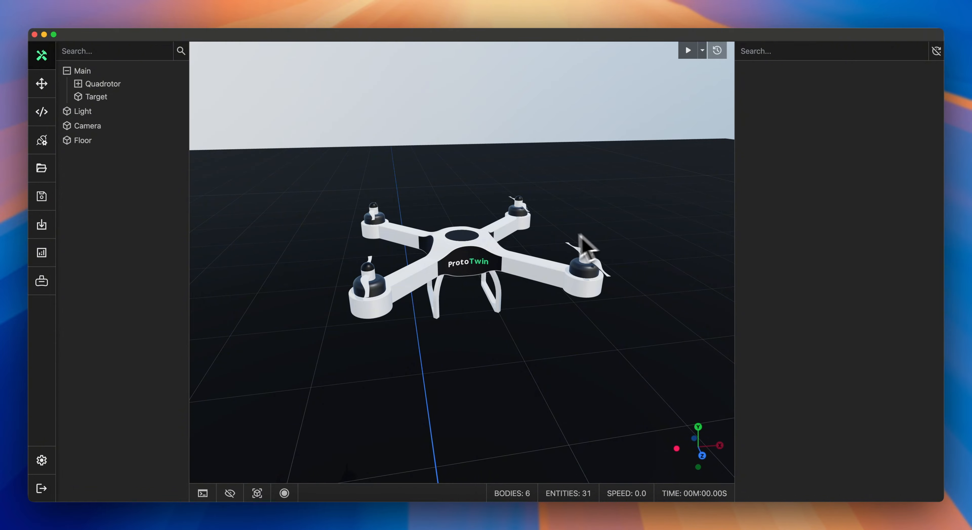
# Step: In the quadrotor model, split Part 1 using the Meshes method
pyautogui.click(475, 255)
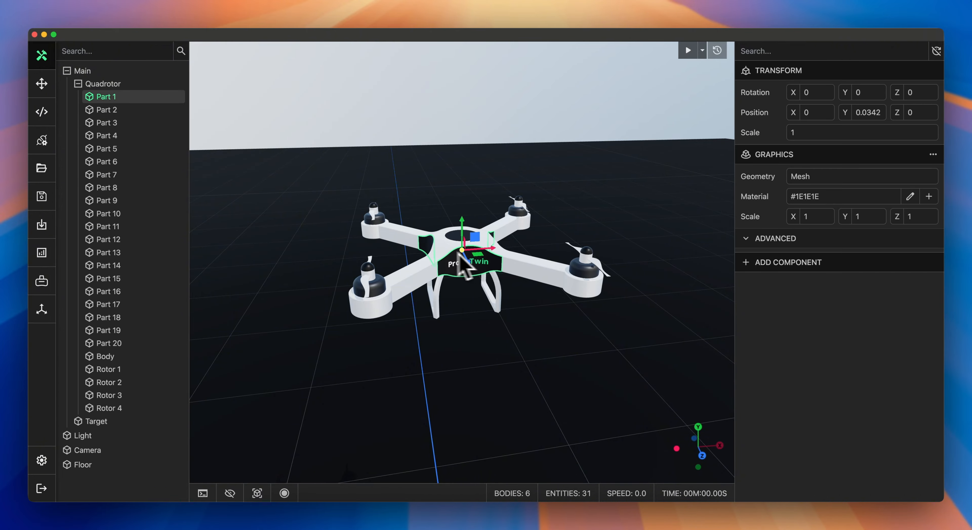
pyautogui.moveTo(423, 248); pyautogui.dragTo(612, 195)
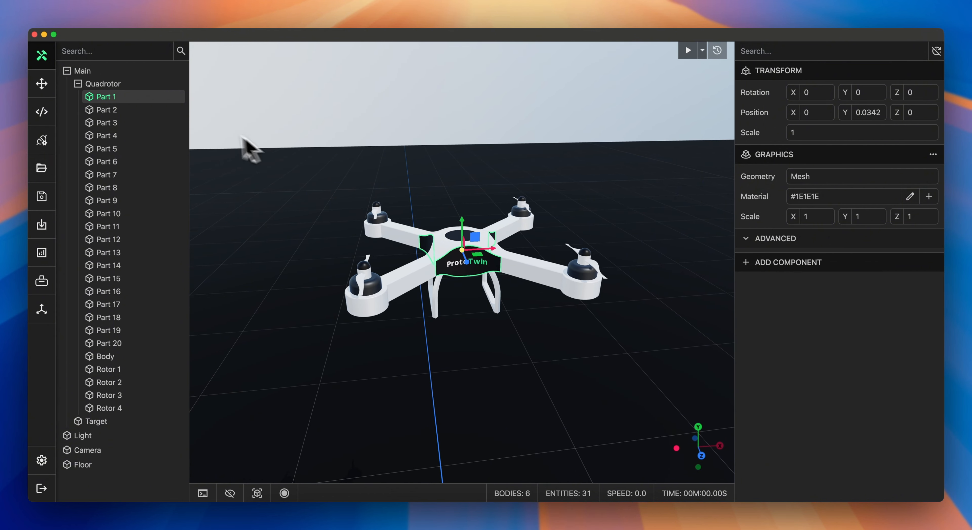
pyautogui.rightClick(152, 100)
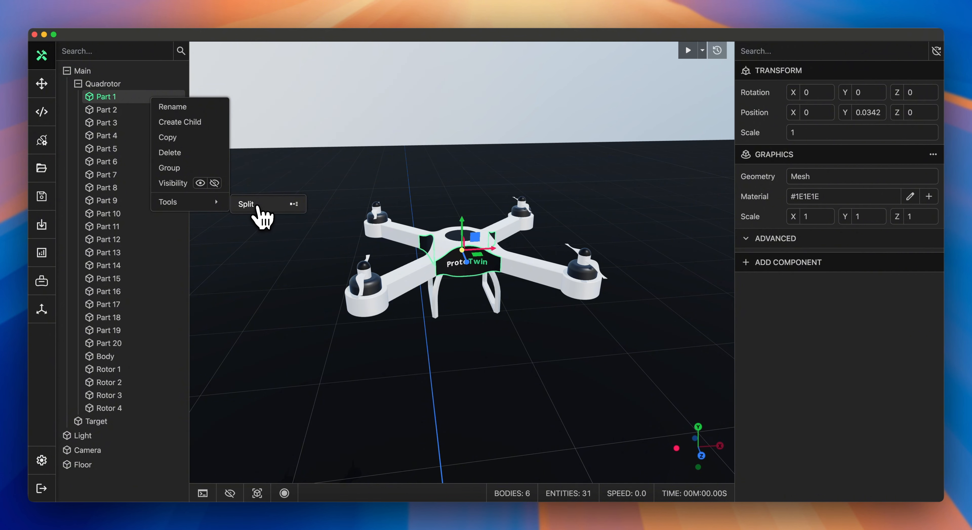
pyautogui.click(257, 207)
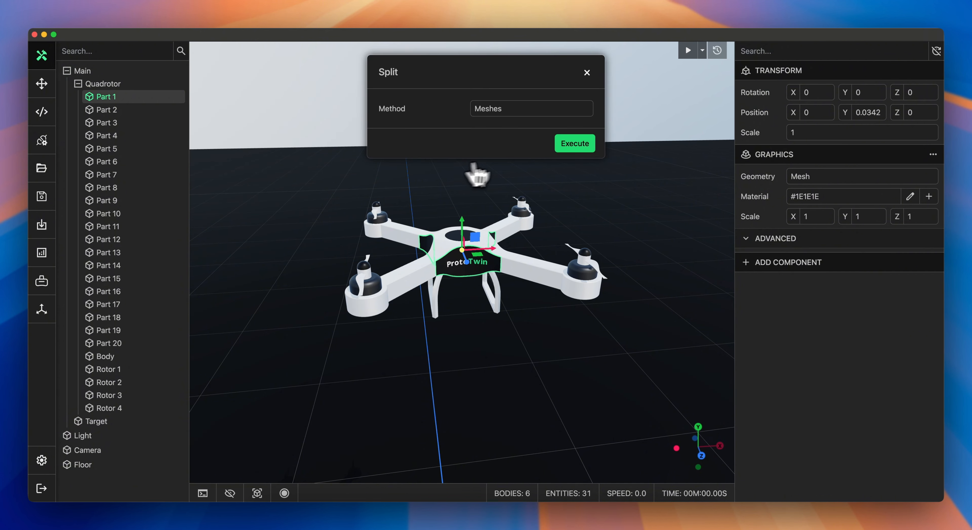
pyautogui.click(574, 143)
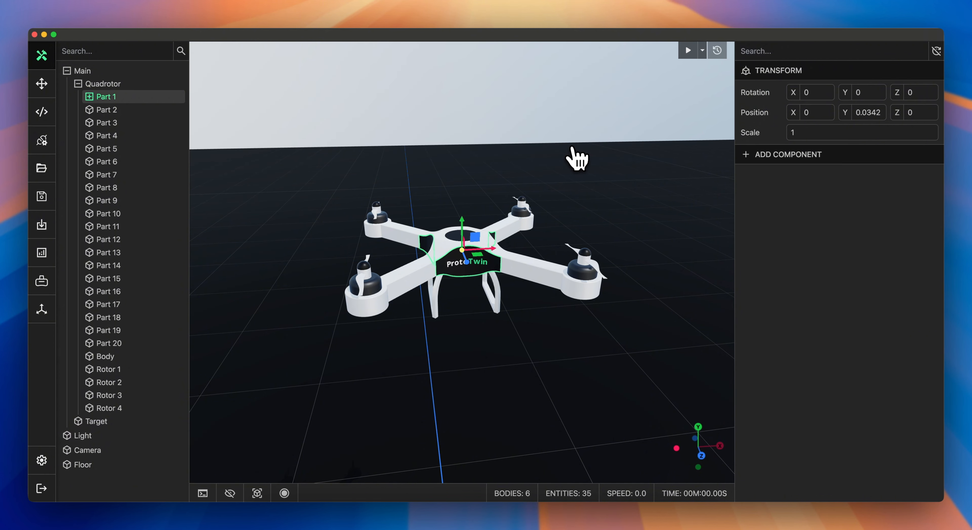
# Step: Examine the entities produced under Part 1 one by one in the viewport
pyautogui.click(89, 97)
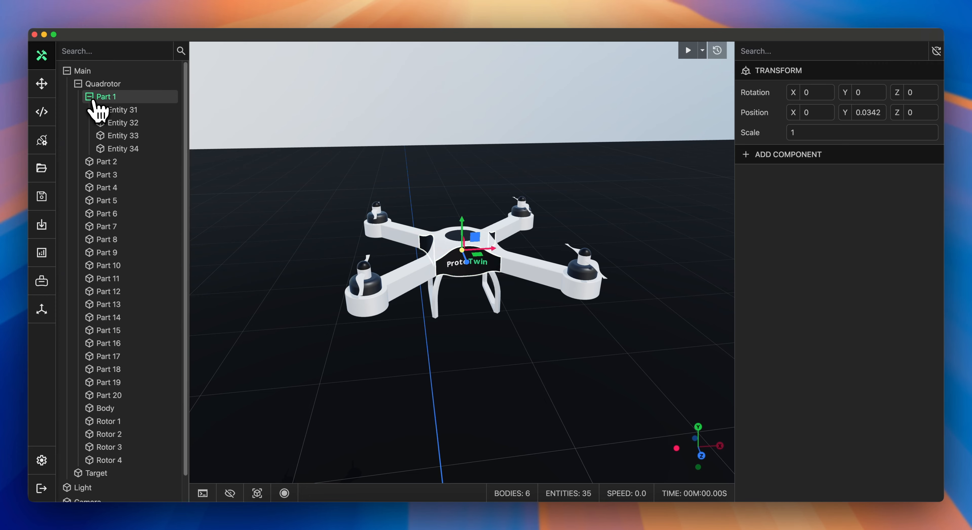
pyautogui.click(120, 111)
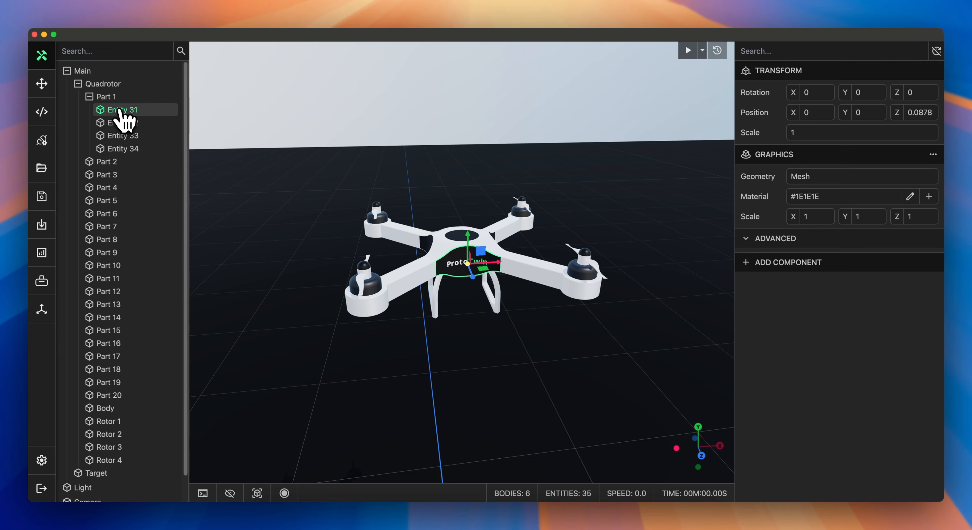
pyautogui.click(123, 122)
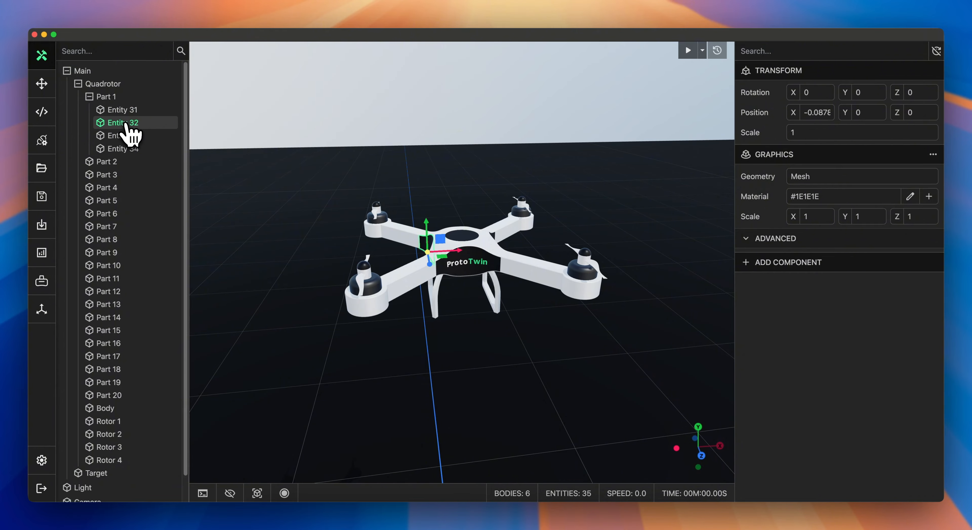
pyautogui.click(130, 148)
pyautogui.moveTo(381, 161); pyautogui.dragTo(415, 168, button='middle')
pyautogui.click(121, 136)
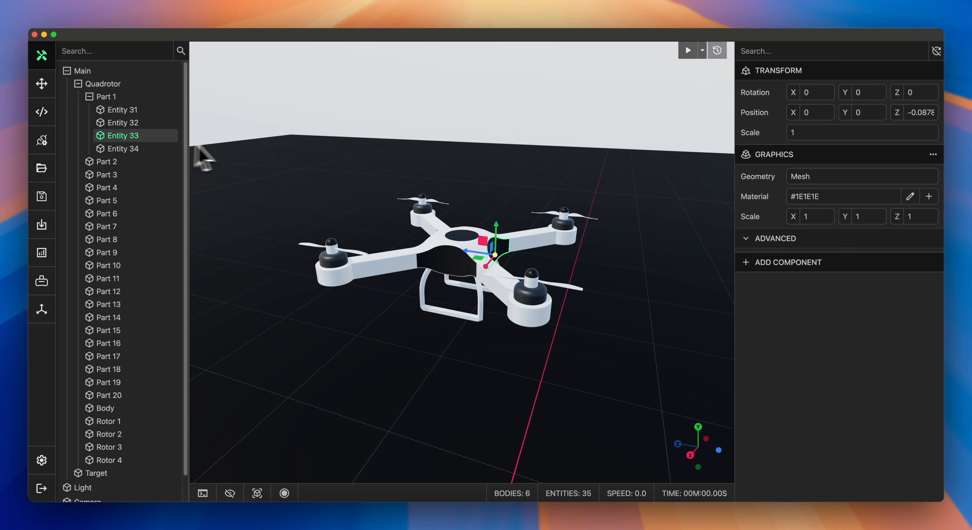
pyautogui.moveTo(202, 158); pyautogui.dragTo(555, 155, button='middle')
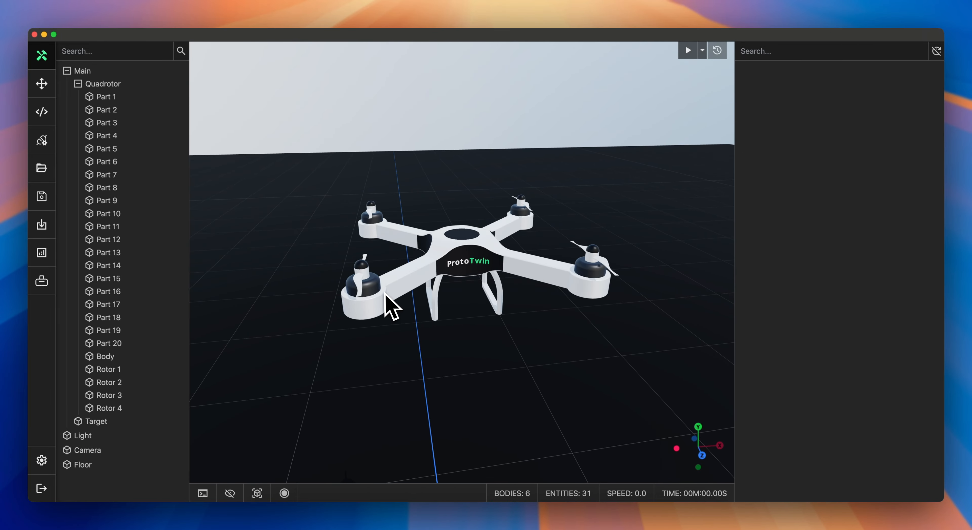
# Step: Select the lower parts of the four rotors (Part 2, 4, 6 and 8) and merge them into one entity
pyautogui.click(378, 291)
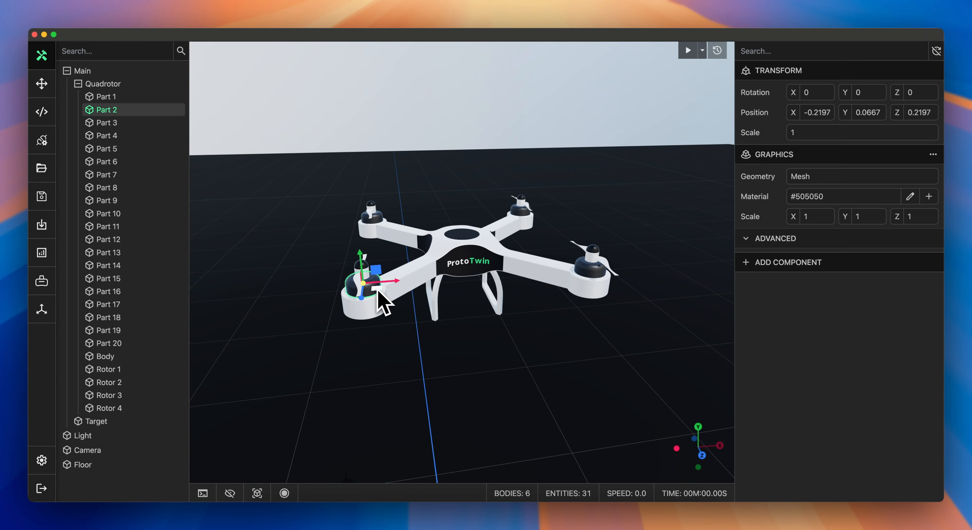
pyautogui.keyDown('shift'); pyautogui.click(379, 224); pyautogui.keyUp('shift')
pyautogui.keyDown('shift'); pyautogui.click(520, 220); pyautogui.keyUp('shift')
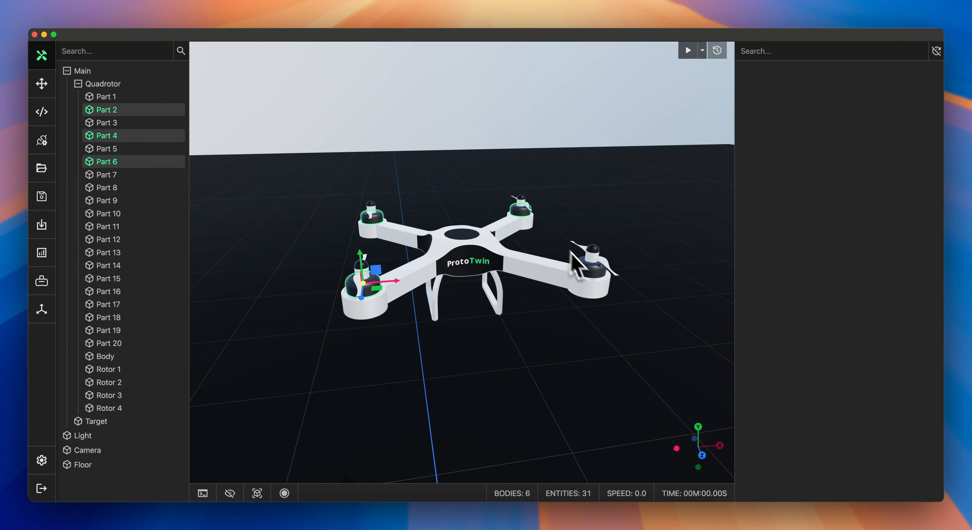
pyautogui.keyDown('shift'); pyautogui.click(590, 272); pyautogui.keyUp('shift')
pyautogui.rightClick(148, 193)
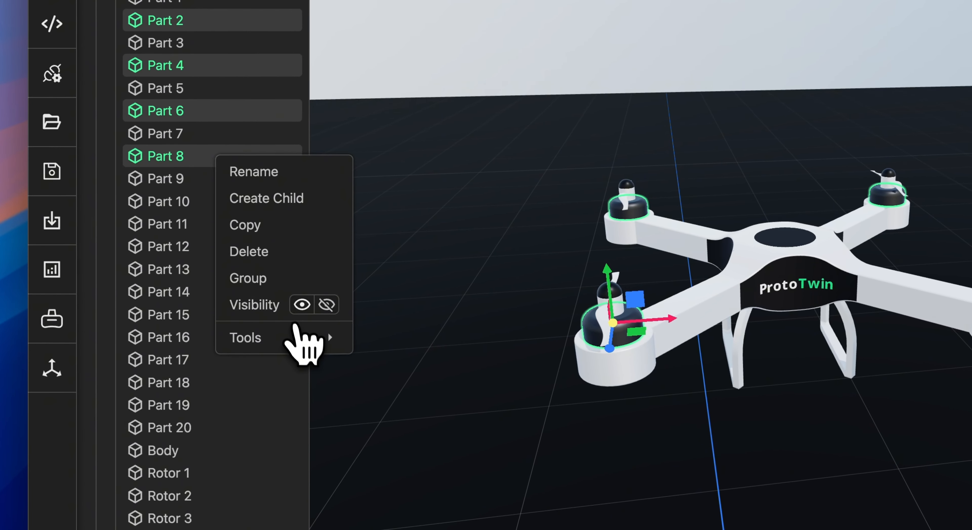
pyautogui.moveTo(298, 330)
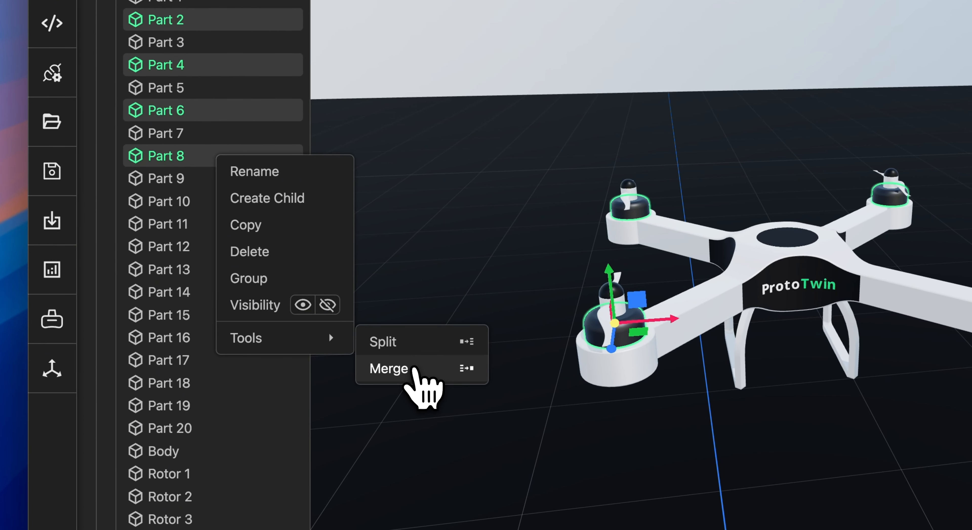
pyautogui.click(414, 368)
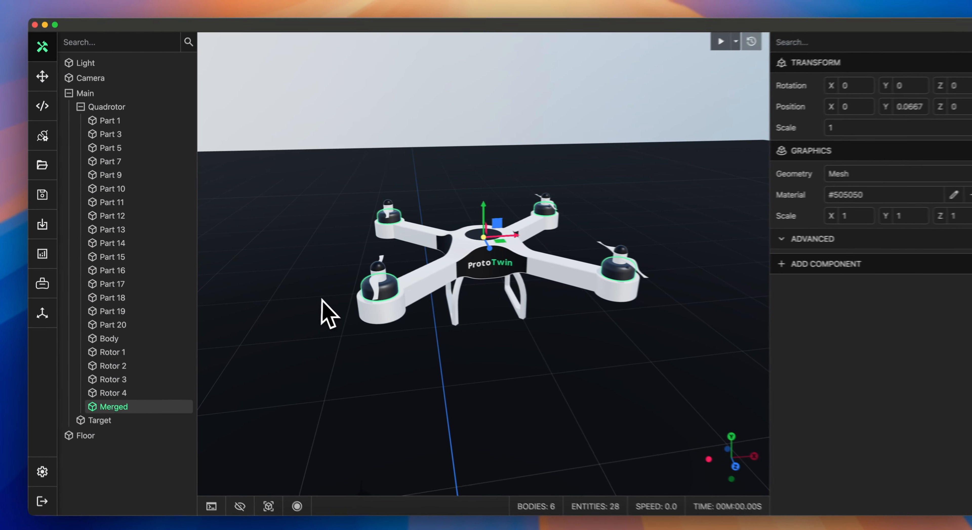
# Step: Select the rotor caps Part 3, 5, 7 and 9 and merge them into a single entity
pyautogui.click(360, 283)
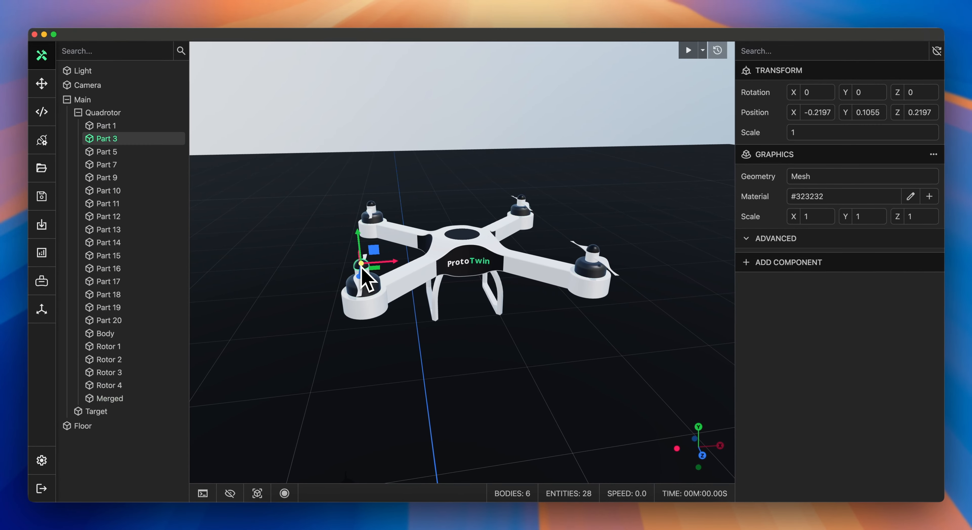
pyautogui.keyDown('shift'); pyautogui.click(370, 207); pyautogui.keyUp('shift')
pyautogui.keyDown('shift'); pyautogui.click(521, 199); pyautogui.keyUp('shift')
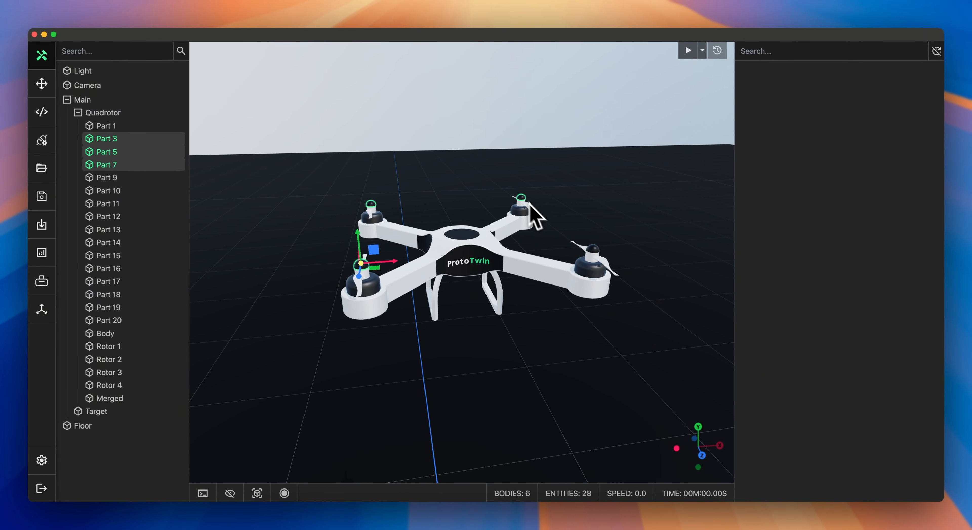
pyautogui.keyDown('shift'); pyautogui.click(593, 249); pyautogui.keyUp('shift')
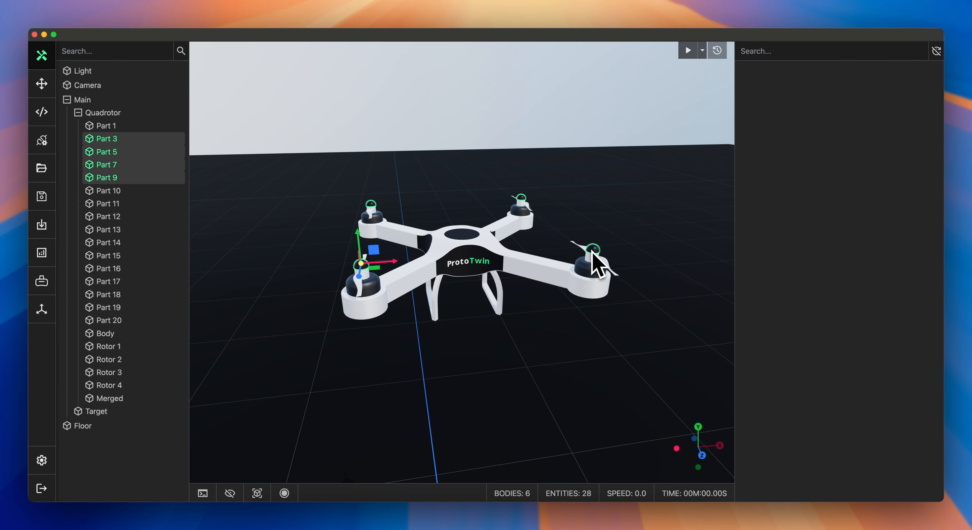
pyautogui.rightClick(124, 183)
pyautogui.moveTo(181, 282)
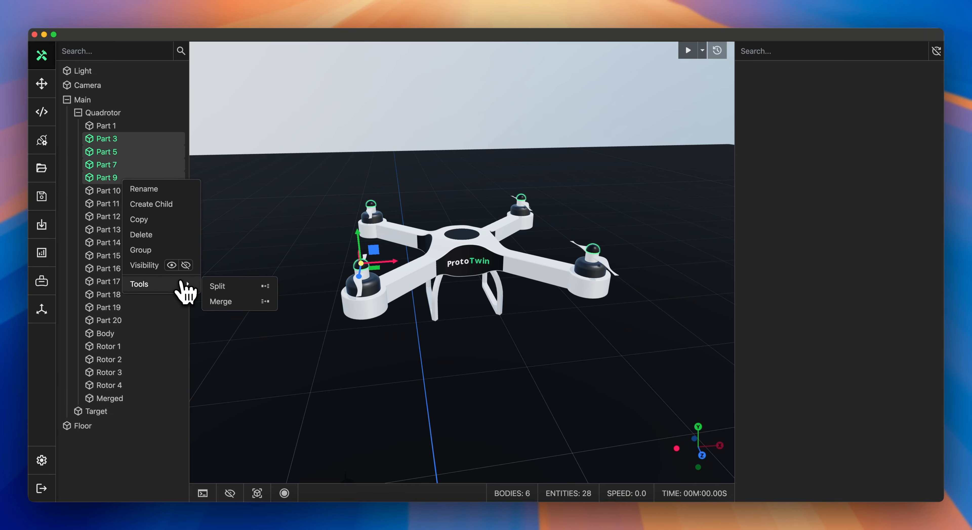
pyautogui.click(226, 305)
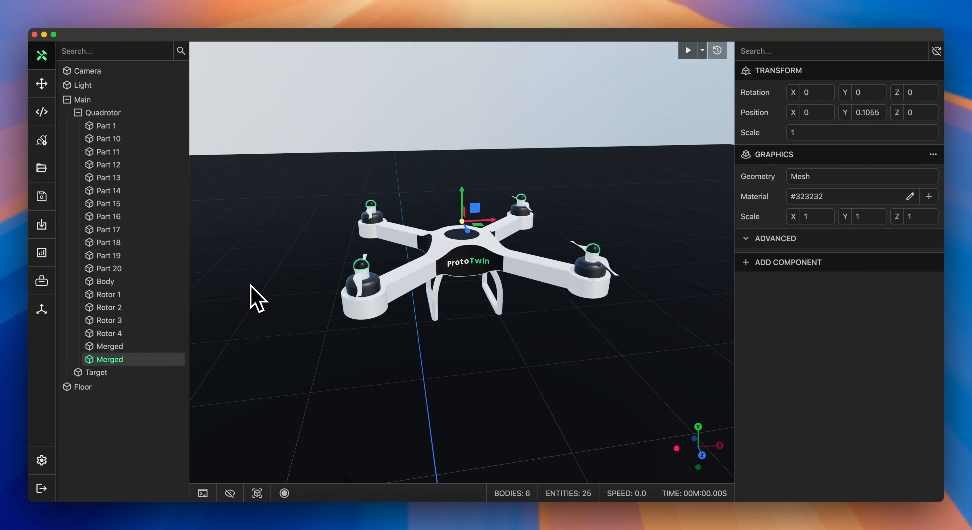
# Step: In the conveyor model, add a Path component to Part Studio and pick the edge curve running along the body as its Curve
pyautogui.click(124, 113)
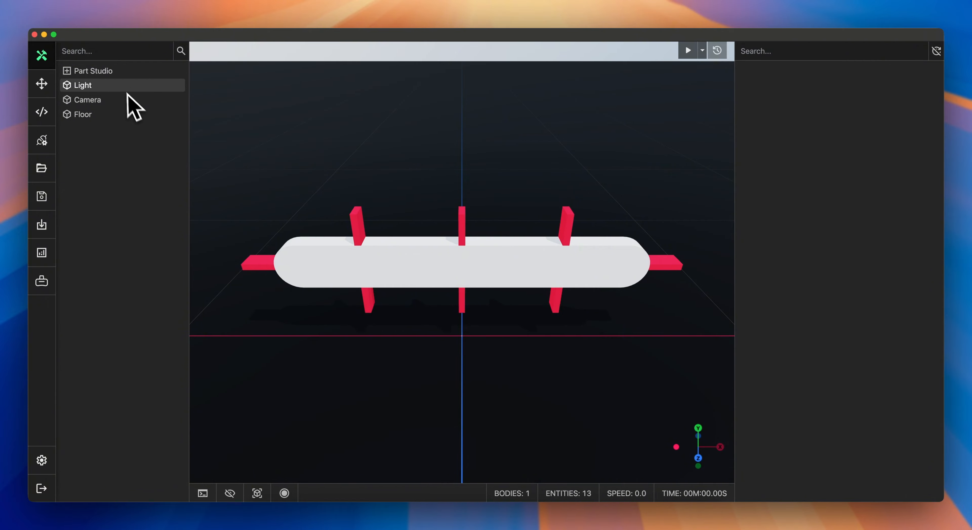
pyautogui.click(117, 72)
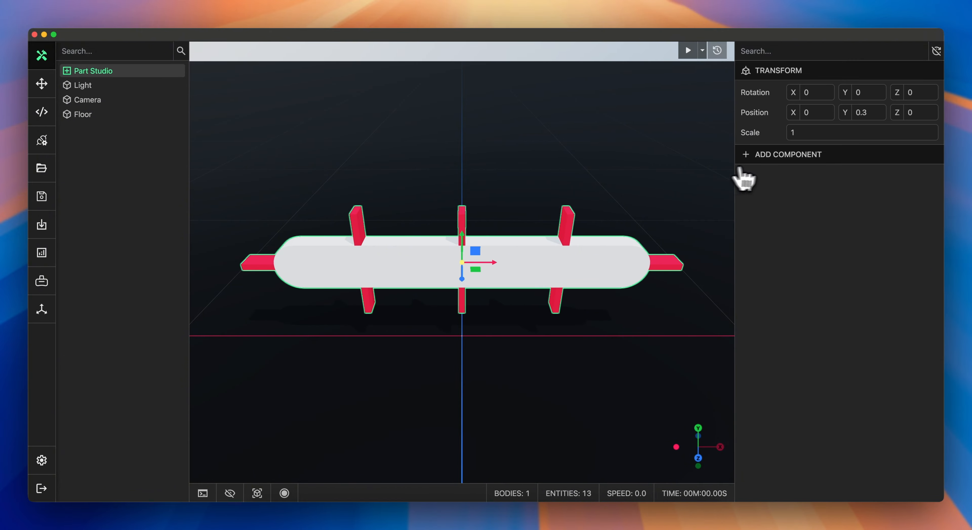
pyautogui.click(769, 154)
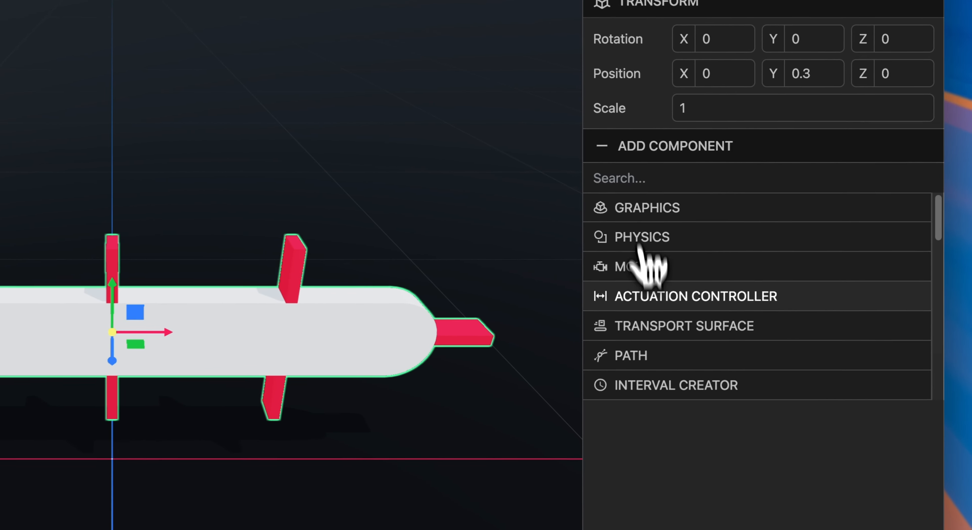
pyautogui.click(769, 276)
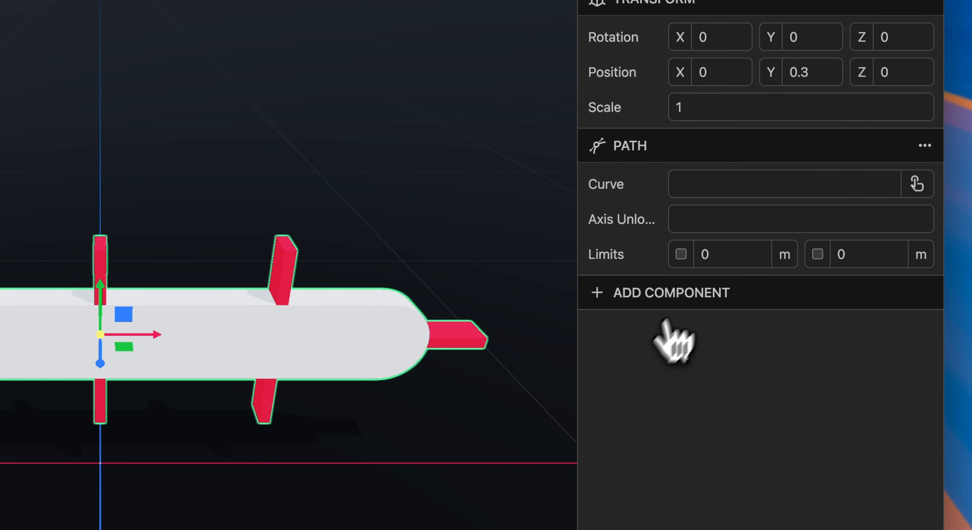
pyautogui.click(910, 181)
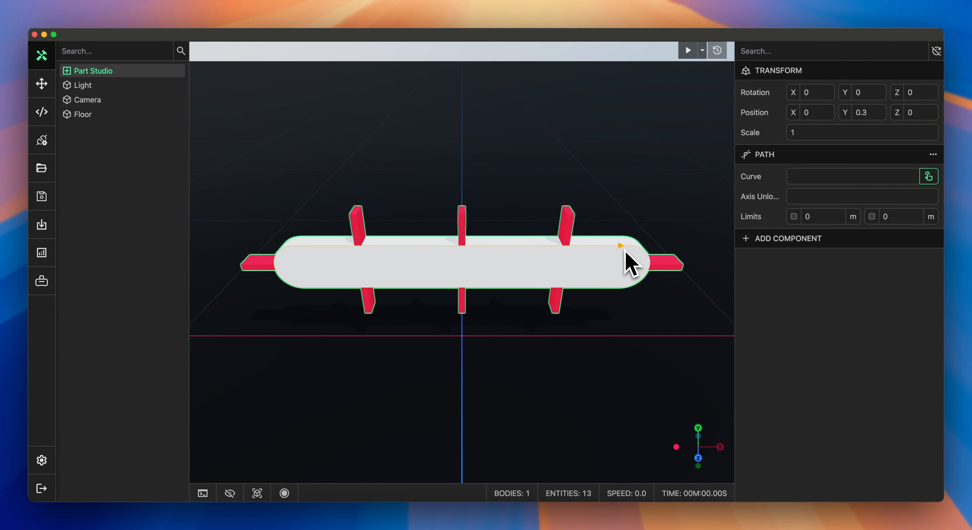
pyautogui.click(628, 260)
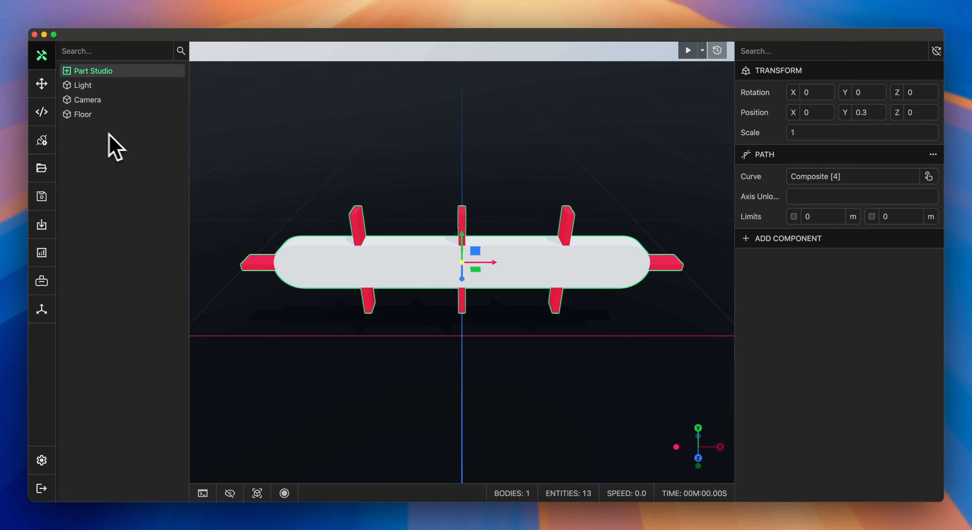
# Step: Review the PathTool.ts and TransmissionTool.ts scripts in the code editor
pyautogui.click(41, 113)
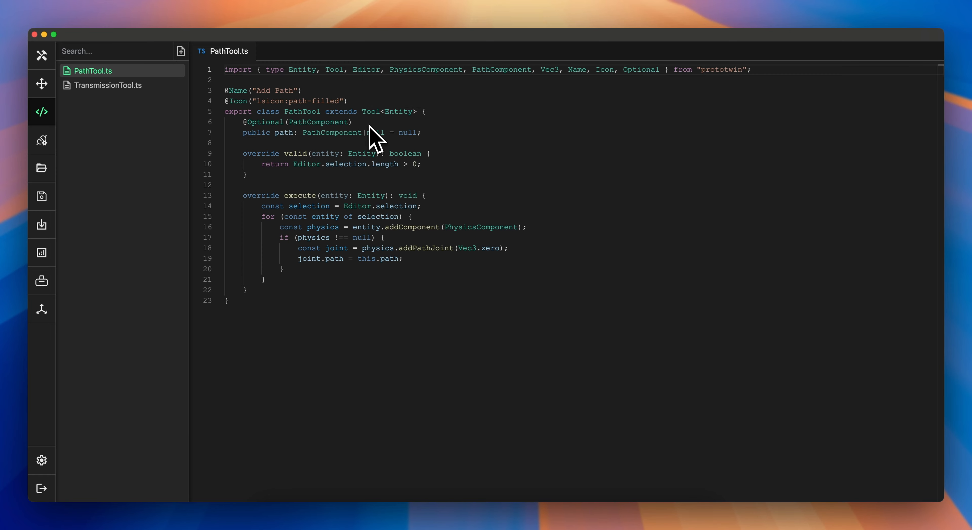
pyautogui.moveTo(355, 134)
pyautogui.moveTo(429, 245)
pyautogui.moveTo(339, 262)
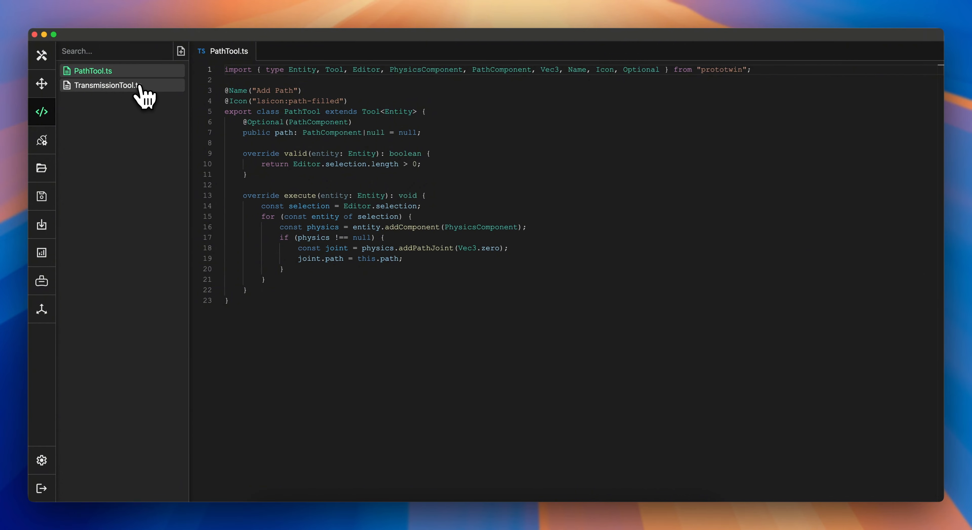
pyautogui.click(142, 94)
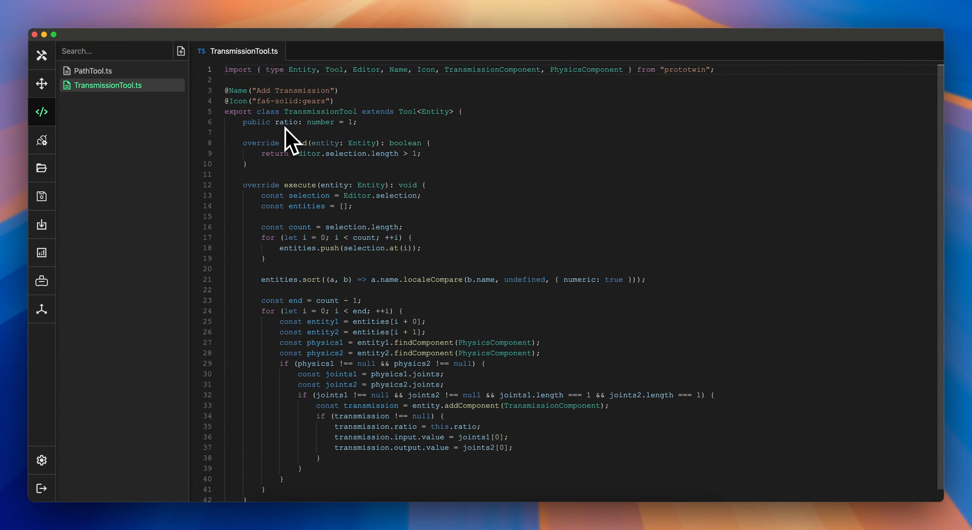
pyautogui.moveTo(287, 128)
pyautogui.scroll(-1, 443, 158)
pyautogui.scroll(-1, 449, 170)
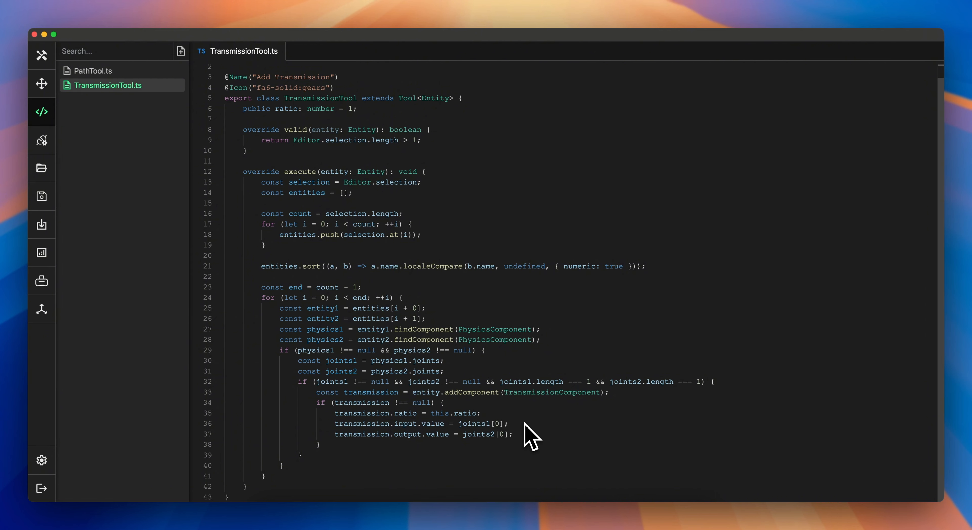
pyautogui.moveTo(407, 423)
# Step: Select the eight red paddle parts and run the Add Path tool on them
pyautogui.click(49, 57)
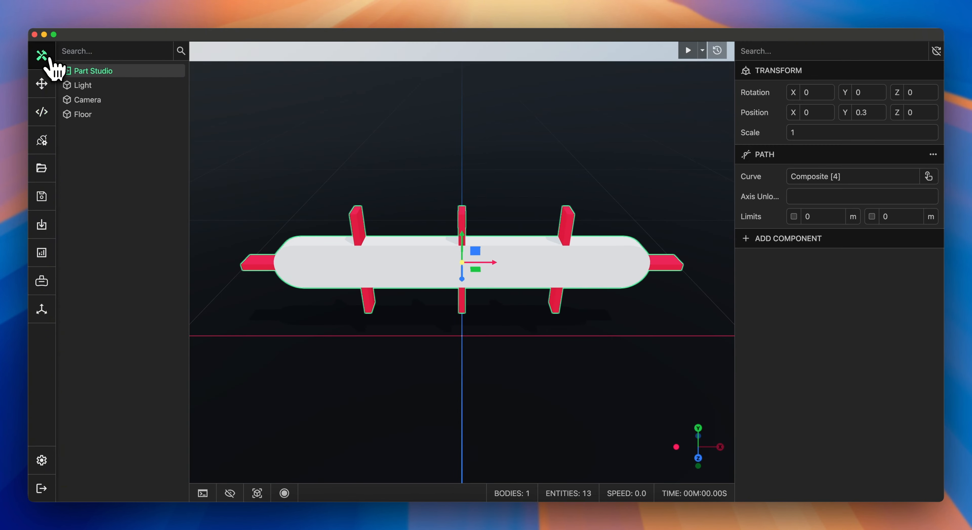
pyautogui.moveTo(386, 157); pyautogui.dragTo(343, 145, button='middle')
pyautogui.scroll(-1, 379, 154)
pyautogui.click(379, 155)
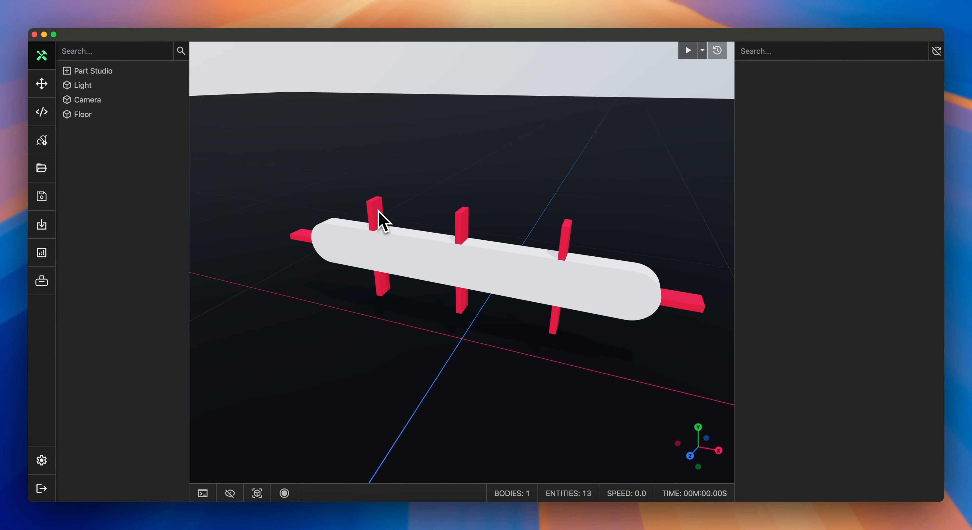
pyautogui.click(380, 218)
pyautogui.keyDown('shift'); pyautogui.click(304, 247); pyautogui.keyUp('shift')
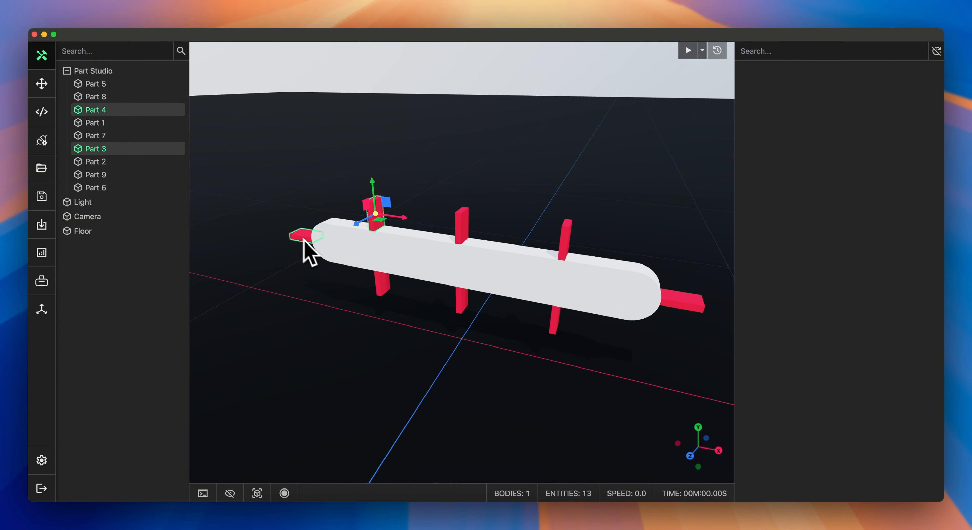
pyautogui.keyDown('shift'); pyautogui.click(389, 291); pyautogui.keyUp('shift')
pyautogui.keyDown('shift'); pyautogui.click(461, 234); pyautogui.keyUp('shift')
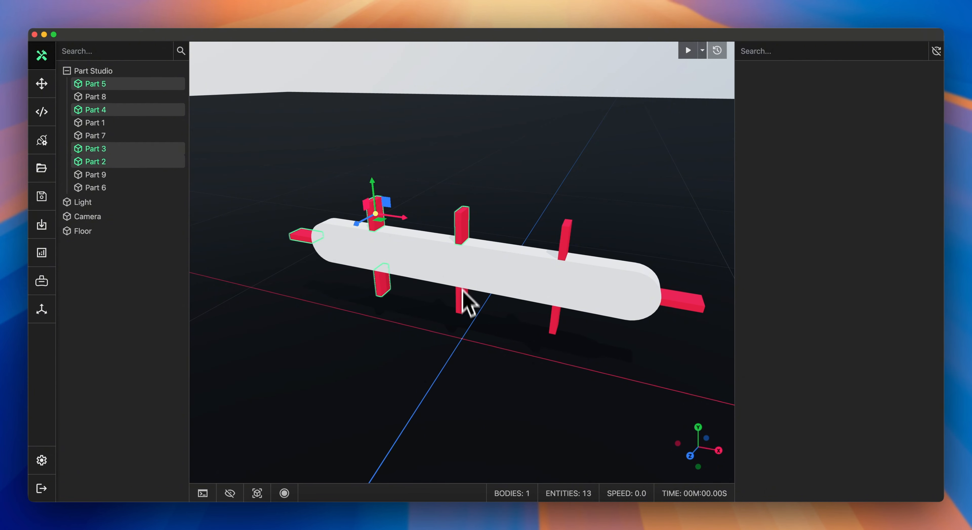
pyautogui.keyDown('shift'); pyautogui.click(462, 308); pyautogui.keyUp('shift')
pyautogui.keyDown('shift'); pyautogui.click(557, 321); pyautogui.keyUp('shift')
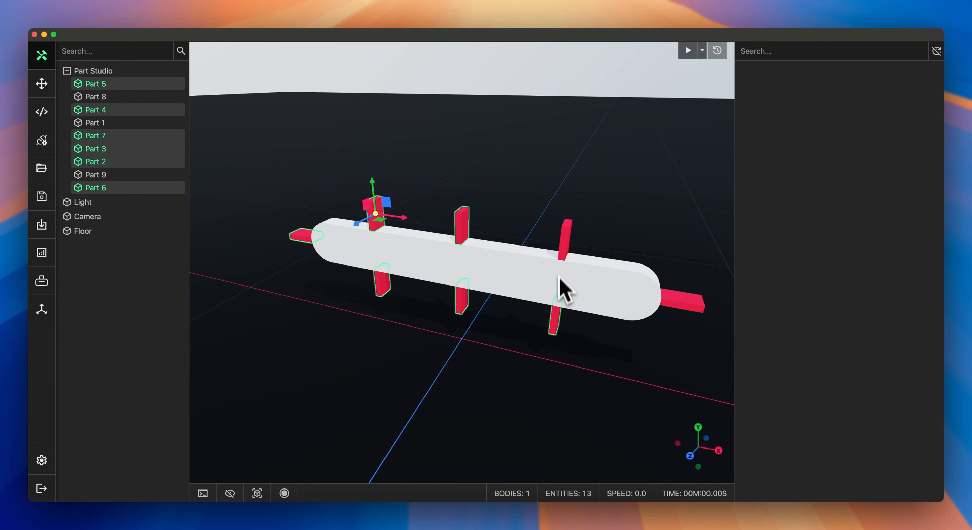
pyautogui.keyDown('shift'); pyautogui.click(565, 247); pyautogui.keyUp('shift')
pyautogui.keyDown('shift'); pyautogui.click(675, 305); pyautogui.keyUp('shift')
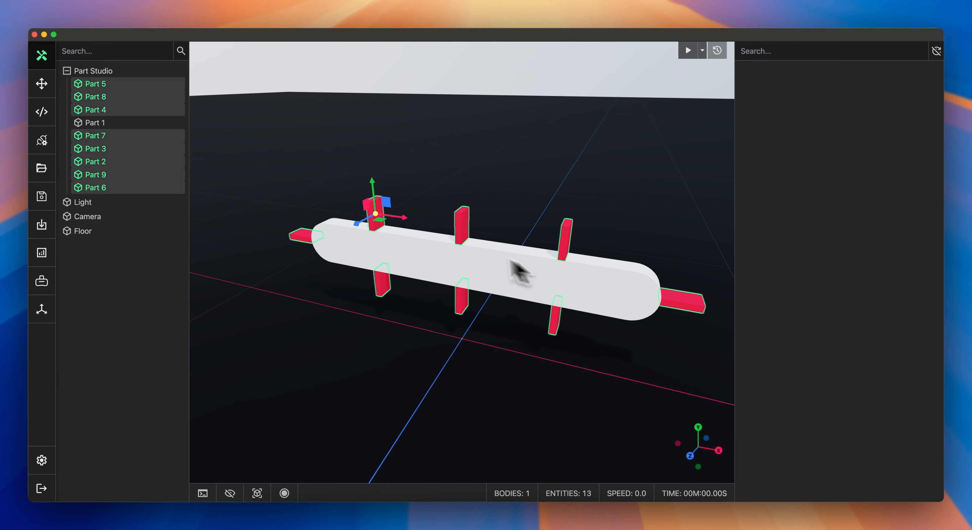
pyautogui.rightClick(118, 151)
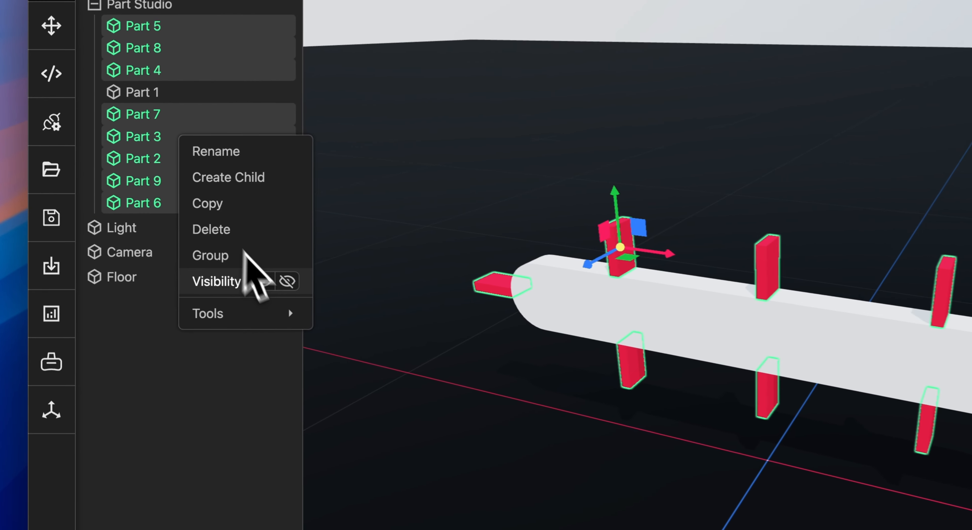
pyautogui.moveTo(210, 279)
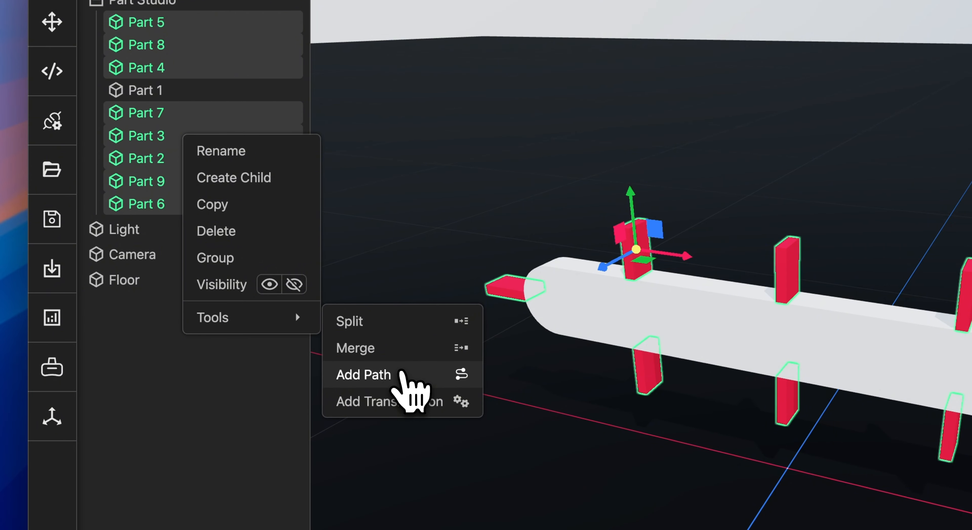
pyautogui.click(401, 373)
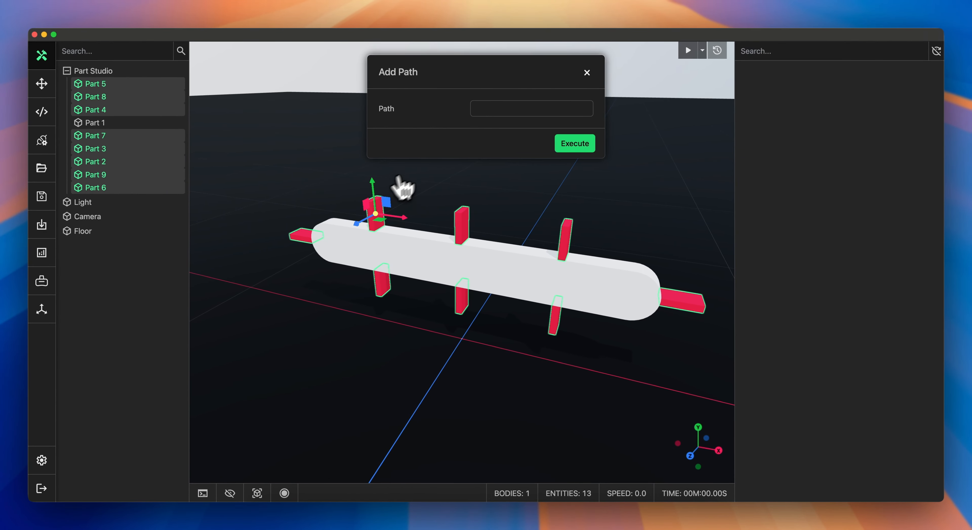
# Step: Set the tool's Path to Path (Part Studio) and execute it
pyautogui.click(484, 114)
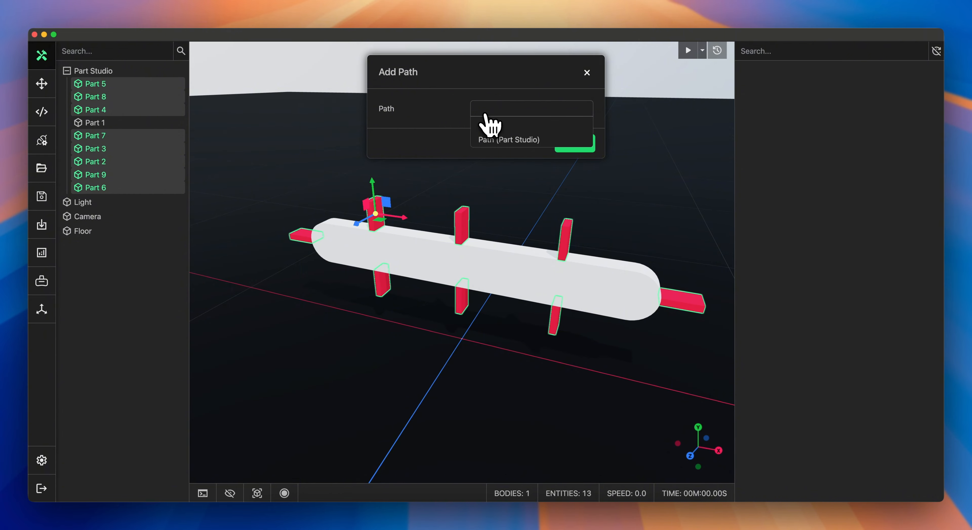
pyautogui.click(491, 140)
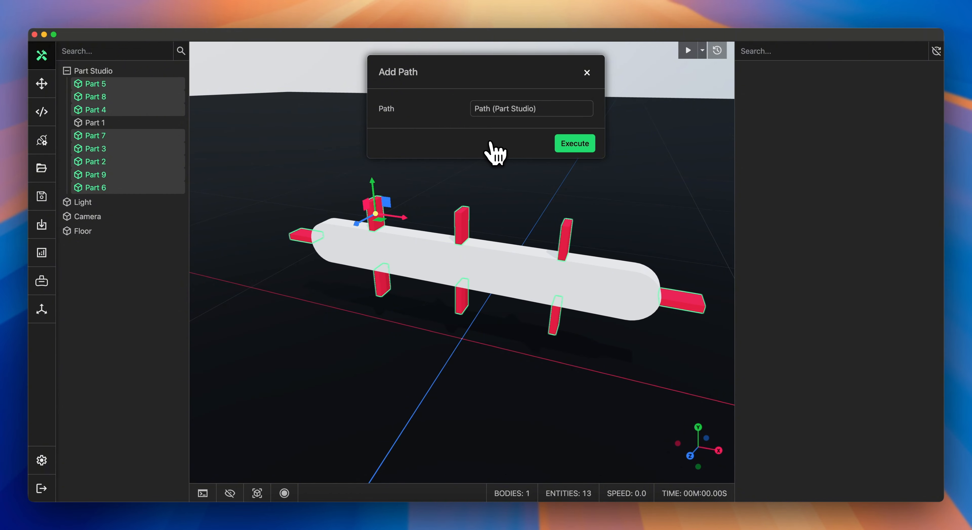
pyautogui.click(574, 146)
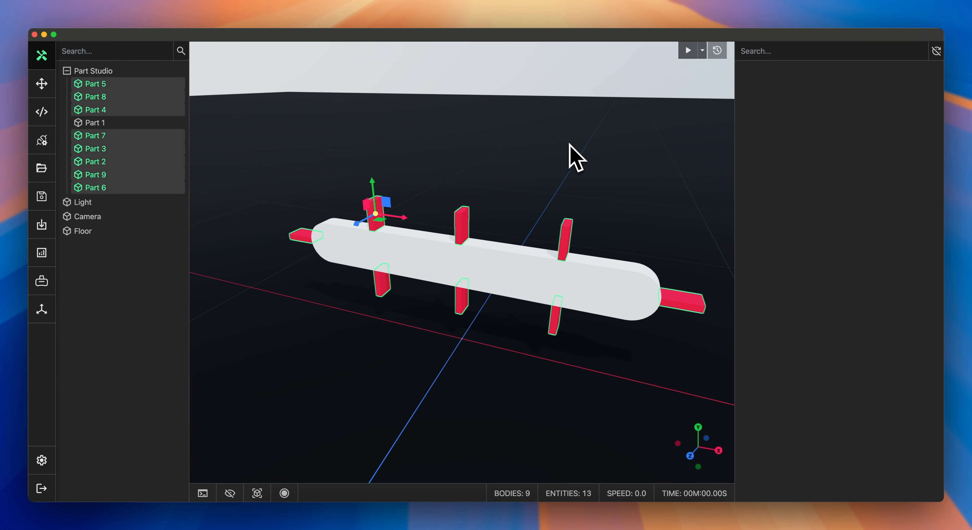
# Step: Deselect the paddles and run the simulation in the full-size viewport
pyautogui.click(570, 144)
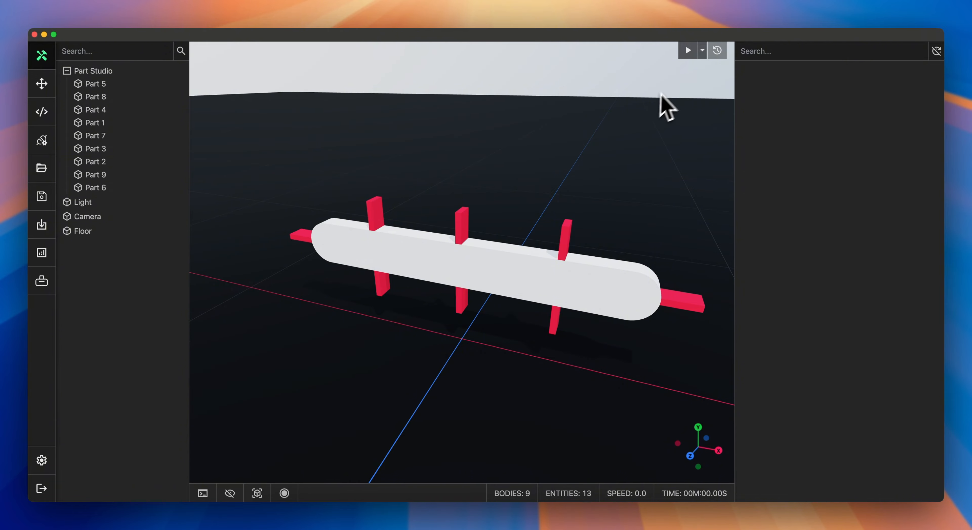
pyautogui.click(687, 50)
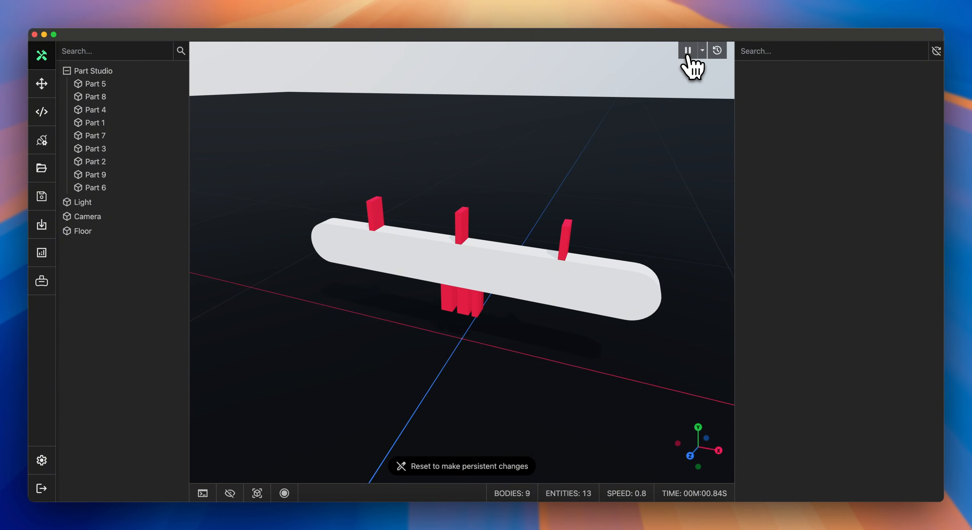
pyautogui.click(42, 83)
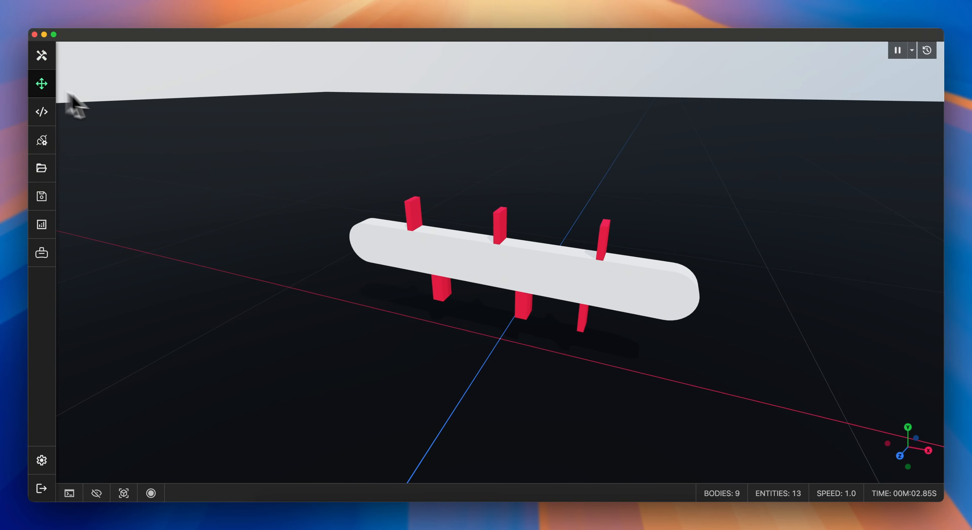
# Step: Drag the paddles around the conveyor during the running simulation, then reset the simulation
pyautogui.moveTo(498, 224); pyautogui.dragTo(449, 224)
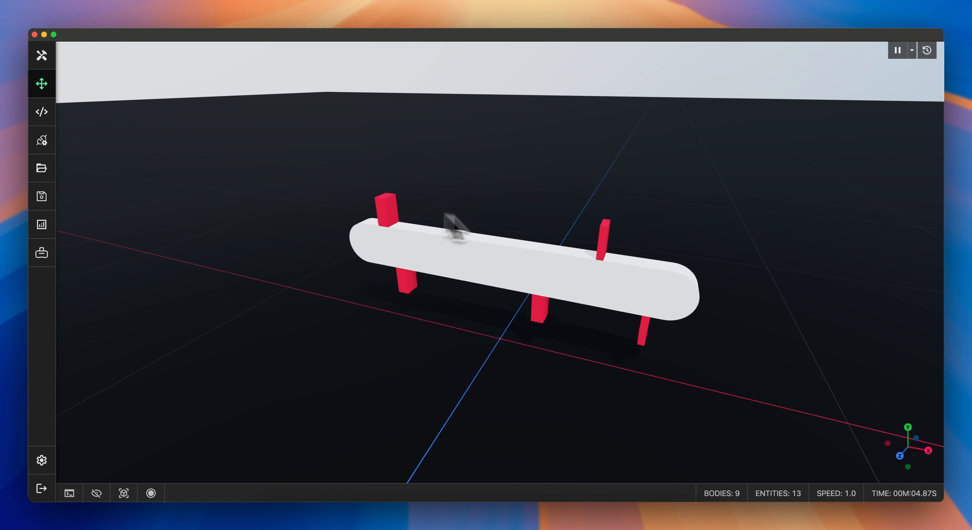
pyautogui.moveTo(607, 239); pyautogui.dragTo(659, 248)
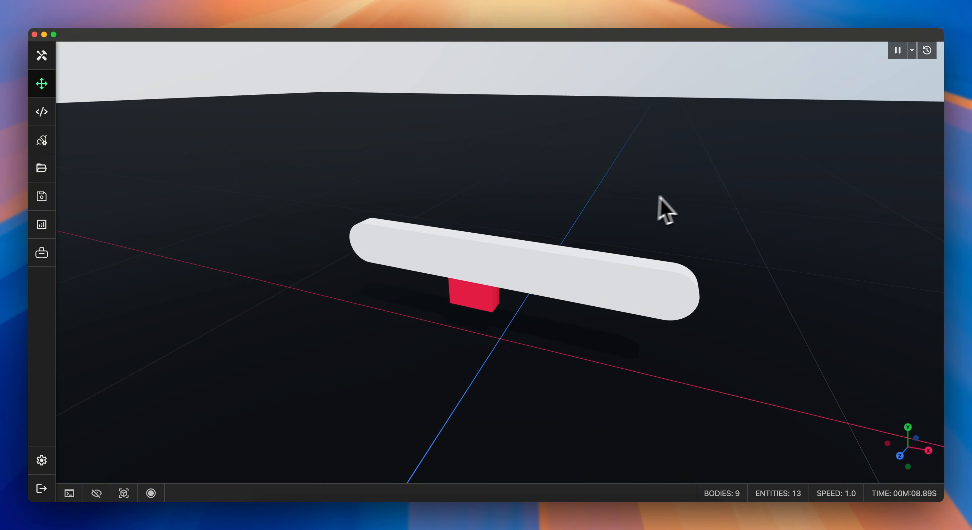
pyautogui.click(927, 51)
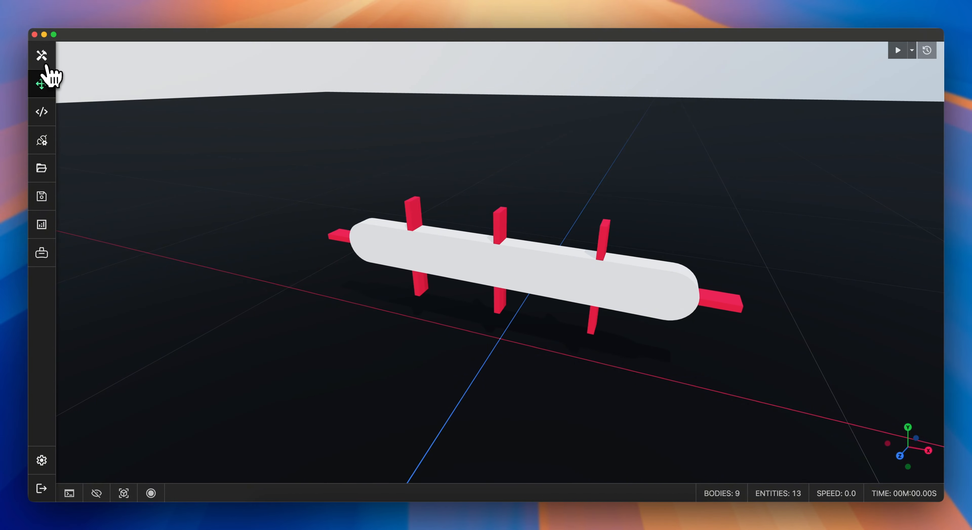
# Step: Select the eight red paddle parts and run the Add Transmission tool on them with ratio 1
pyautogui.click(42, 56)
pyautogui.click(375, 217)
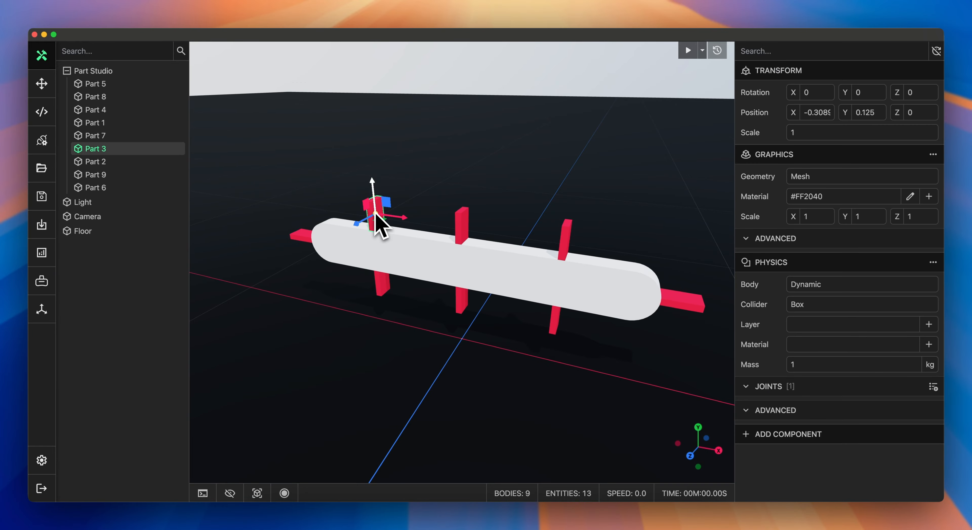
pyautogui.keyDown('shift'); pyautogui.click(107, 163); pyautogui.keyUp('shift')
pyautogui.keyDown('shift'); pyautogui.click(106, 176); pyautogui.keyUp('shift')
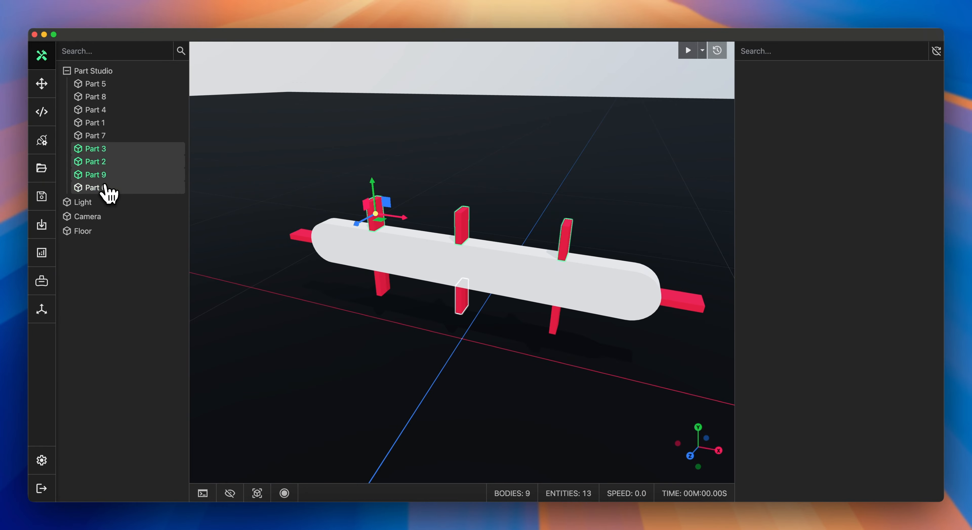
pyautogui.keyDown('shift'); pyautogui.click(104, 188); pyautogui.keyUp('shift')
pyautogui.keyDown('shift'); pyautogui.click(101, 136); pyautogui.keyUp('shift')
pyautogui.keyDown('shift'); pyautogui.click(102, 111); pyautogui.keyUp('shift')
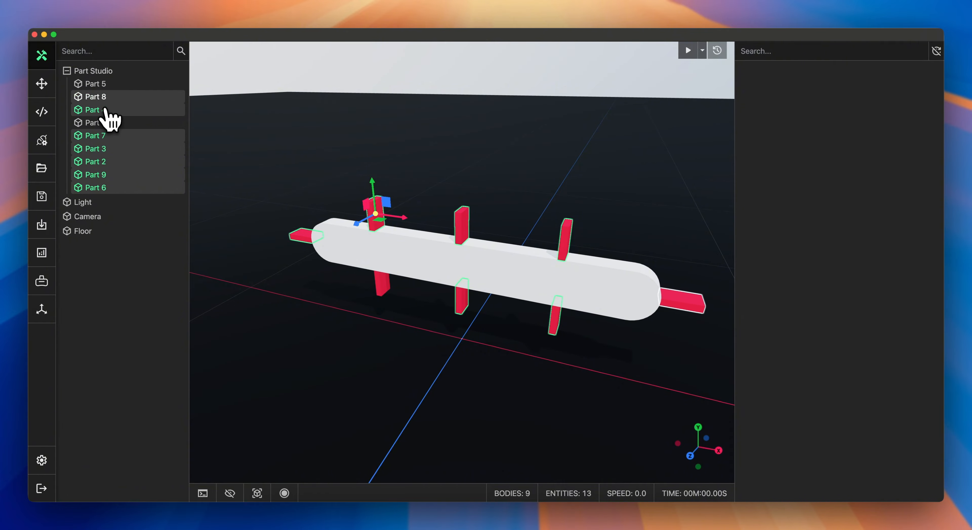
pyautogui.keyDown('shift'); pyautogui.click(104, 98); pyautogui.keyUp('shift')
pyautogui.keyDown('shift'); pyautogui.click(102, 85); pyautogui.keyUp('shift')
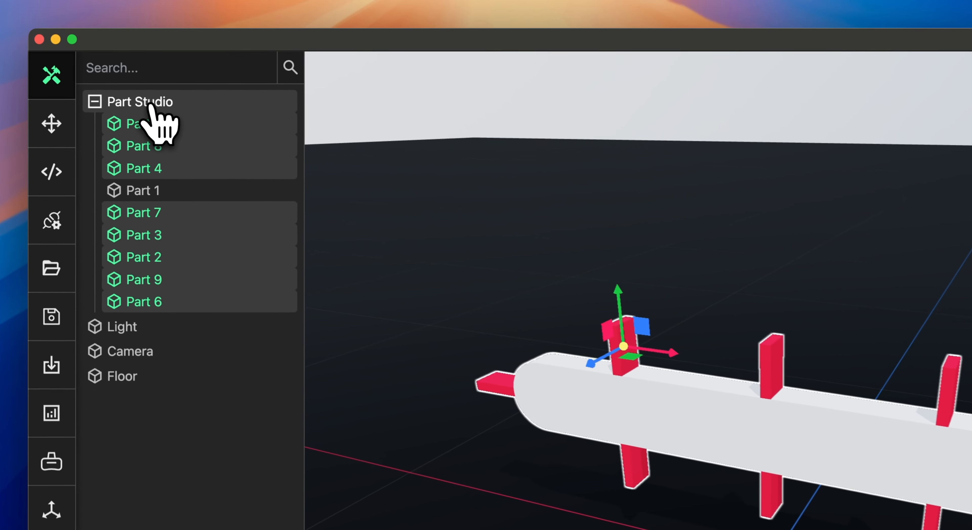
pyautogui.rightClick(102, 75)
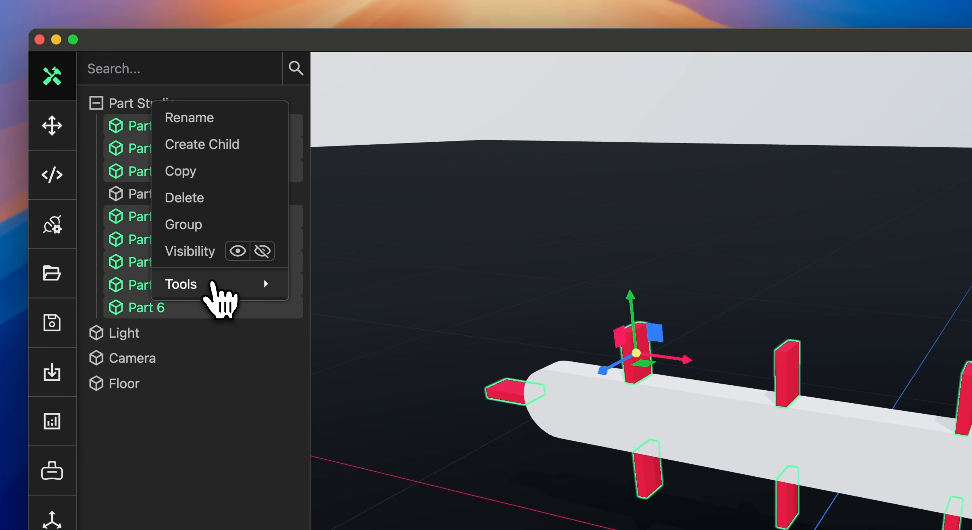
pyautogui.moveTo(212, 284)
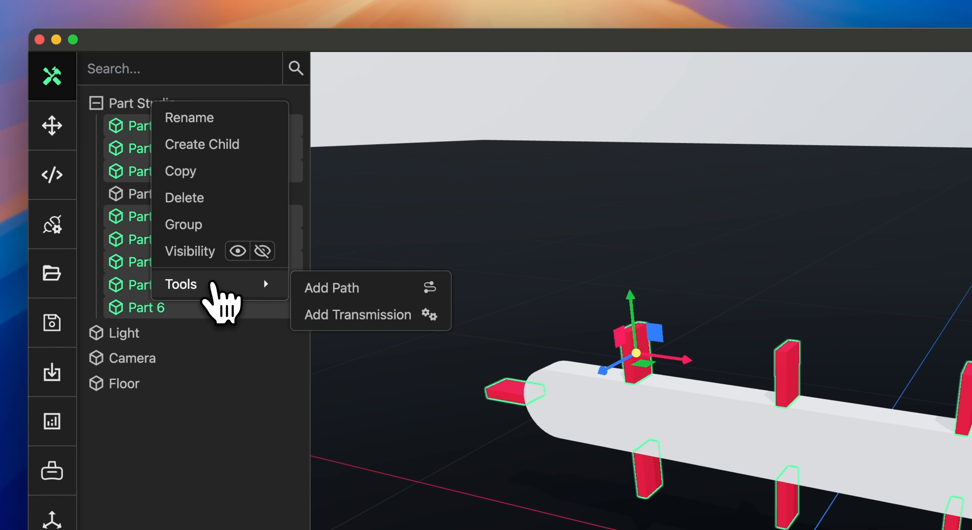
pyautogui.click(350, 313)
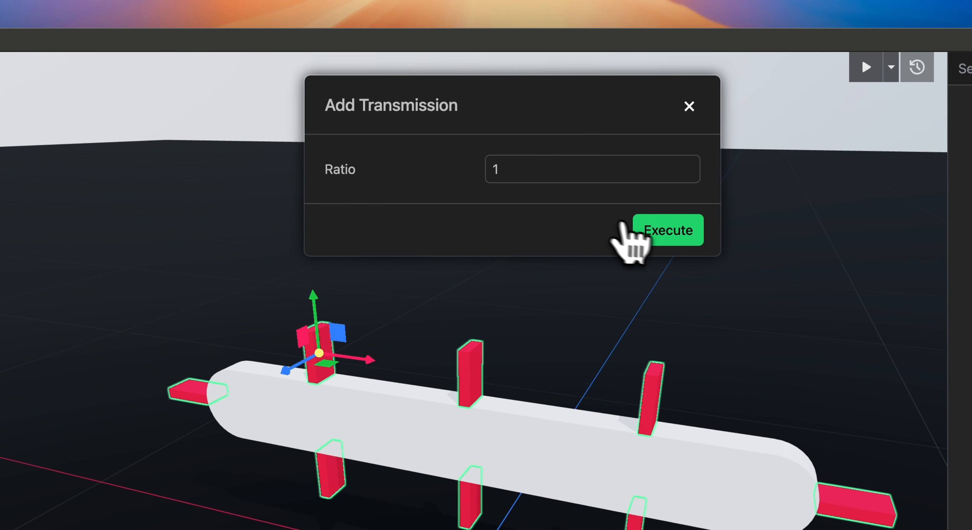
pyautogui.click(667, 231)
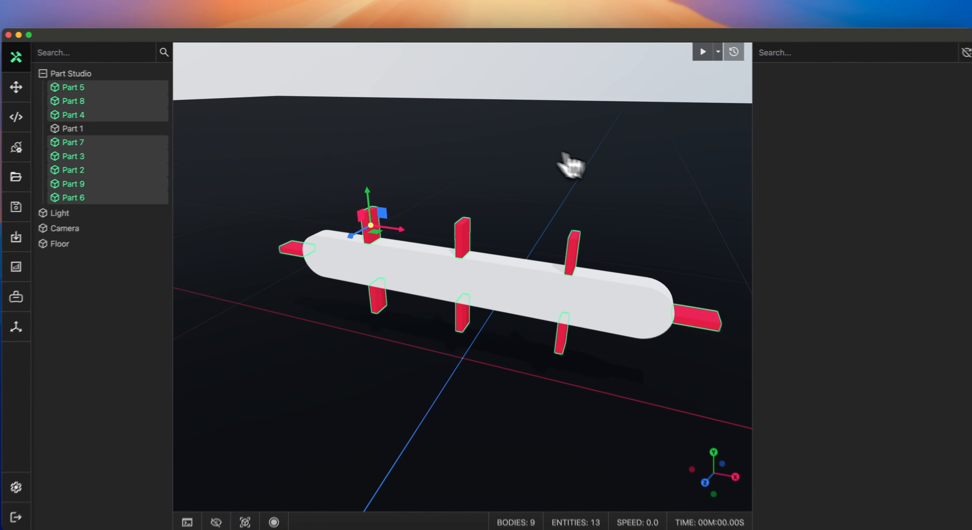
# Step: Inspect the Part Studio's path and transmission components linking consecutive paddles
pyautogui.click(96, 75)
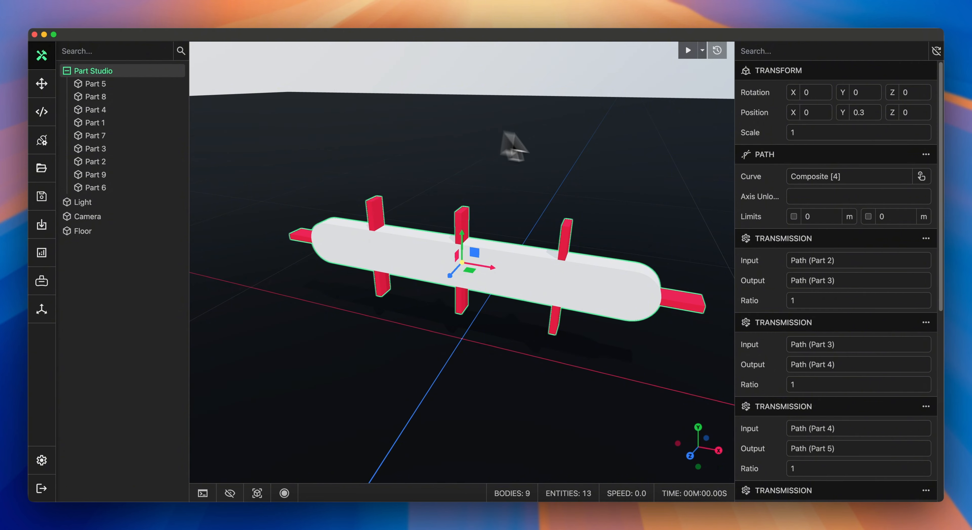
pyautogui.scroll(-10, 778, 260)
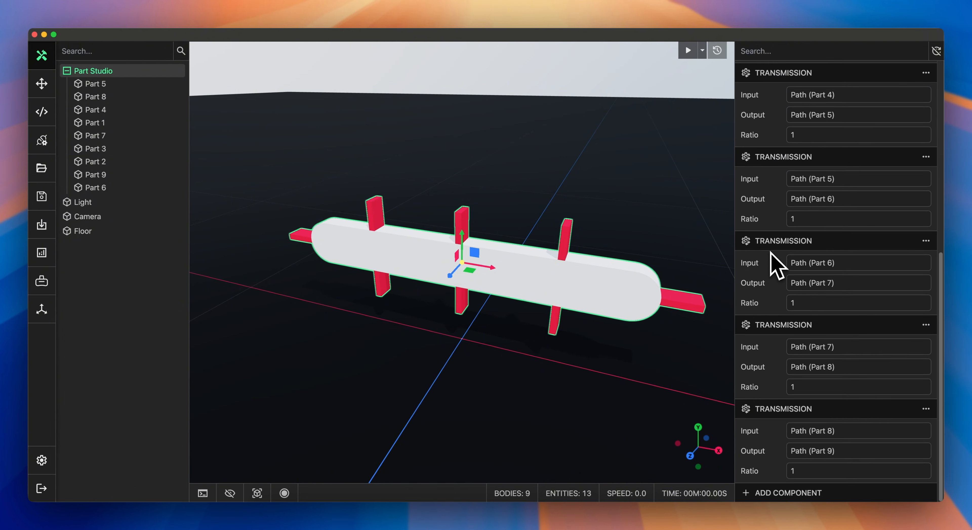
# Step: Run the simulation in the full-size viewport and drag a paddle to drive the linked paddles along the path
pyautogui.click(43, 91)
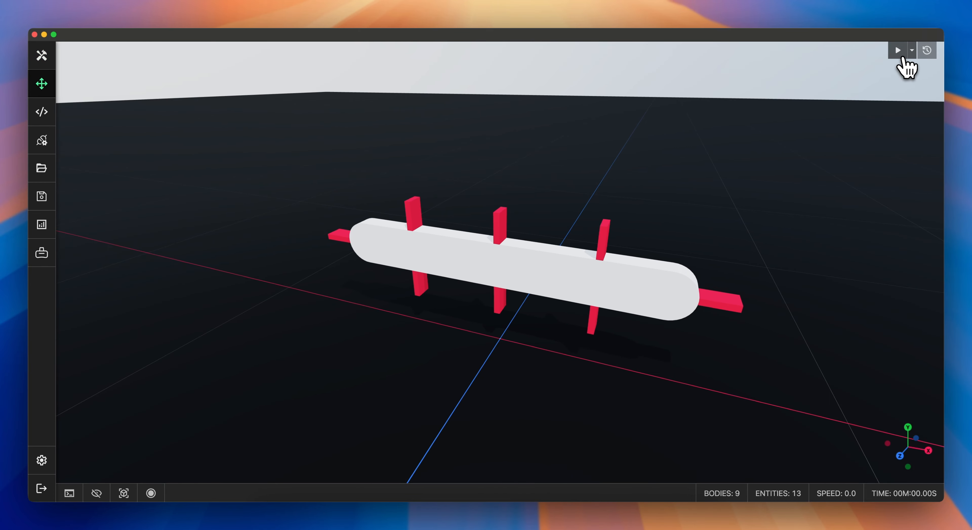
pyautogui.click(898, 51)
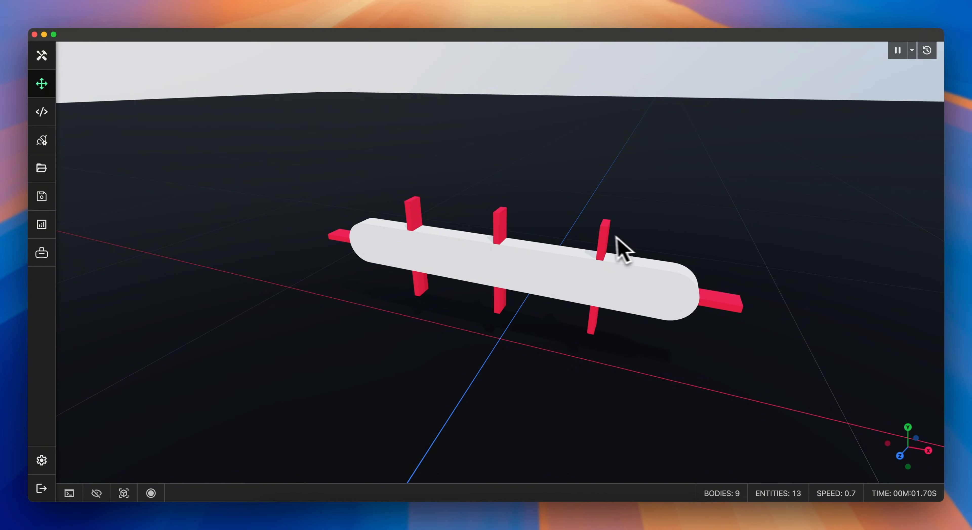
pyautogui.moveTo(600, 234); pyautogui.dragTo(535, 202)
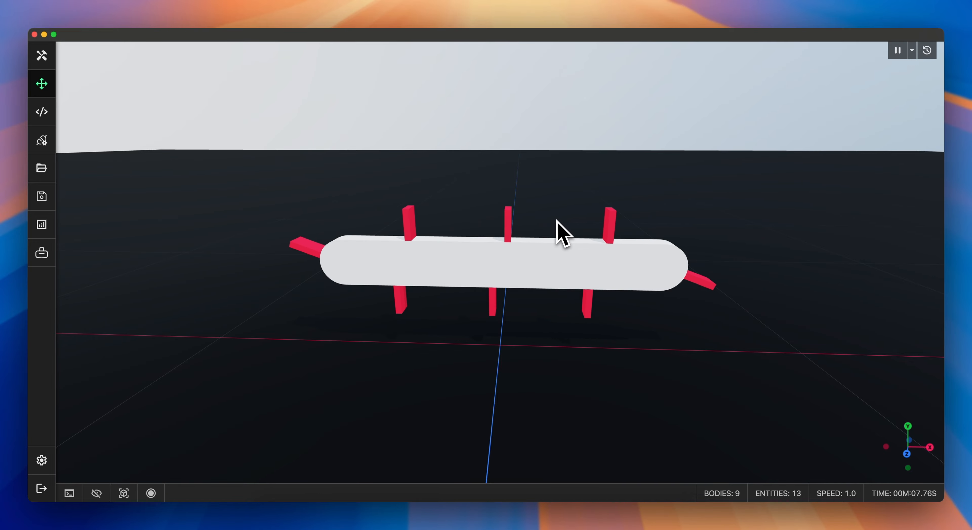
pyautogui.moveTo(570, 223); pyautogui.dragTo(684, 224)
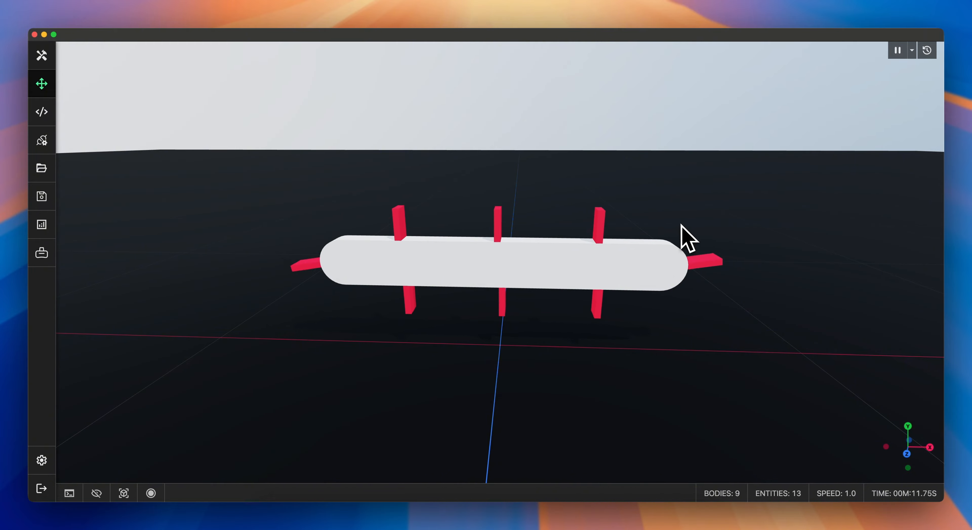
pyautogui.moveTo(686, 239); pyautogui.dragTo(622, 242)
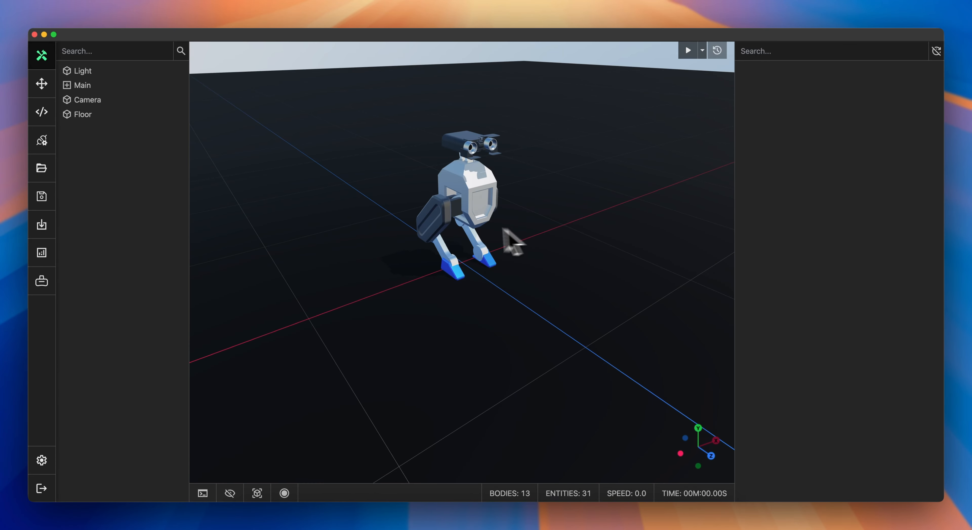
# Step: Read through the Tools.ts script's Move To Floor, Duplicate Entity, Replace Material and Apply Force tools
pyautogui.click(47, 113)
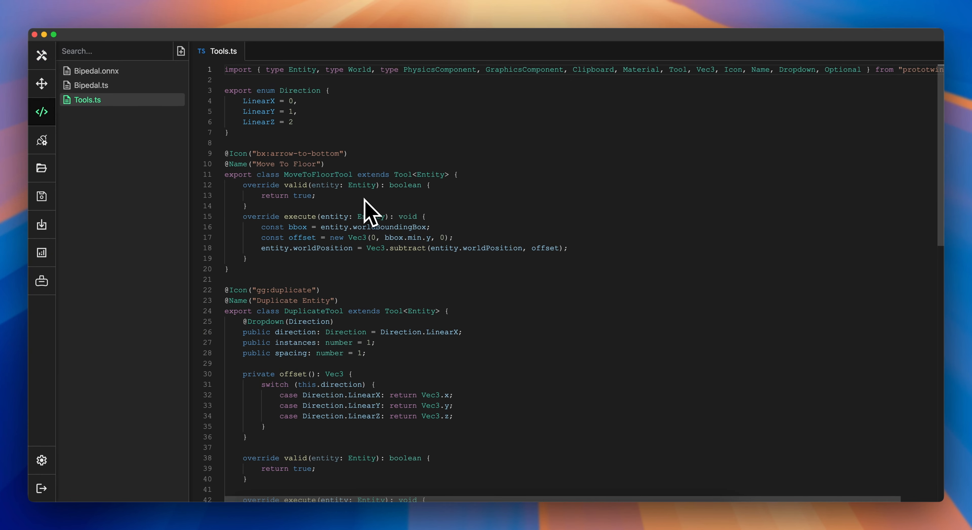
pyautogui.scroll(-2, 370, 211)
pyautogui.scroll(-5, 368, 198)
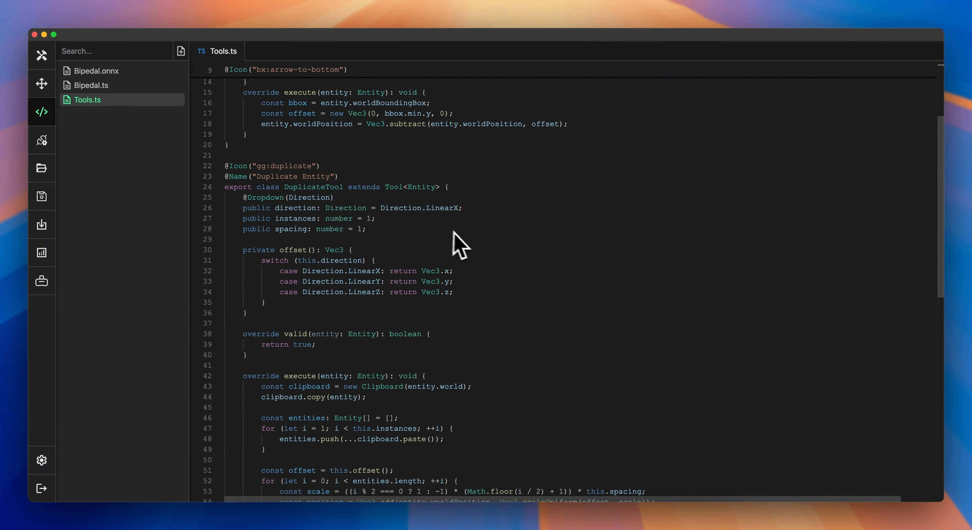
pyautogui.scroll(-1, 486, 249)
pyautogui.scroll(-1, 496, 247)
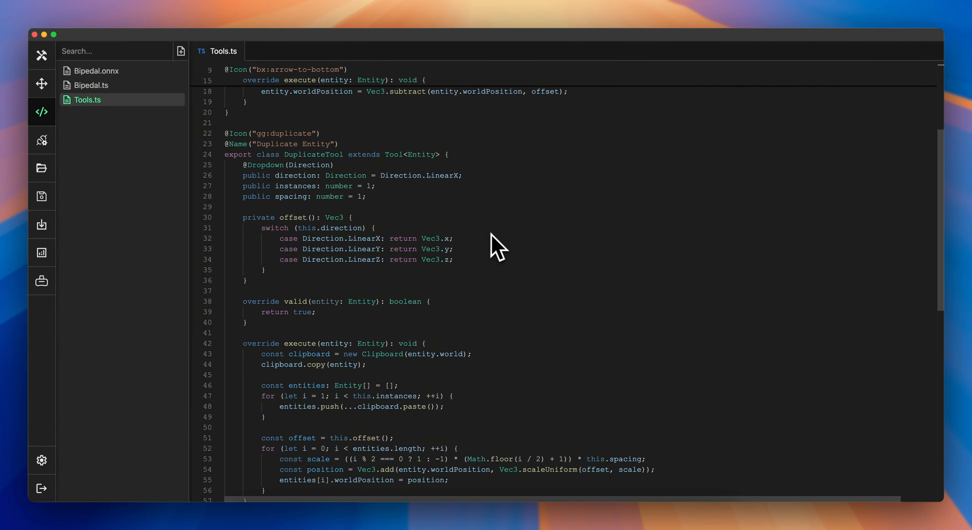
pyautogui.scroll(-4, 513, 234)
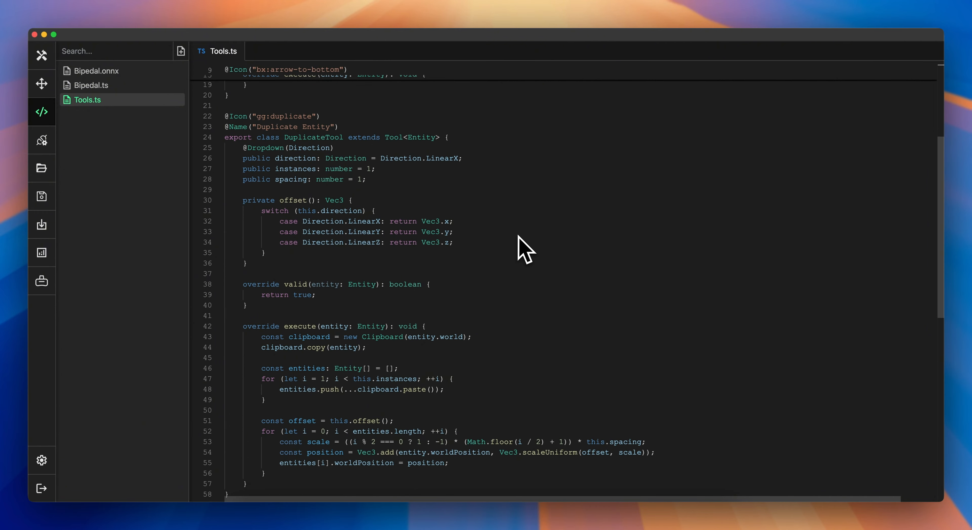
pyautogui.scroll(-8, 516, 240)
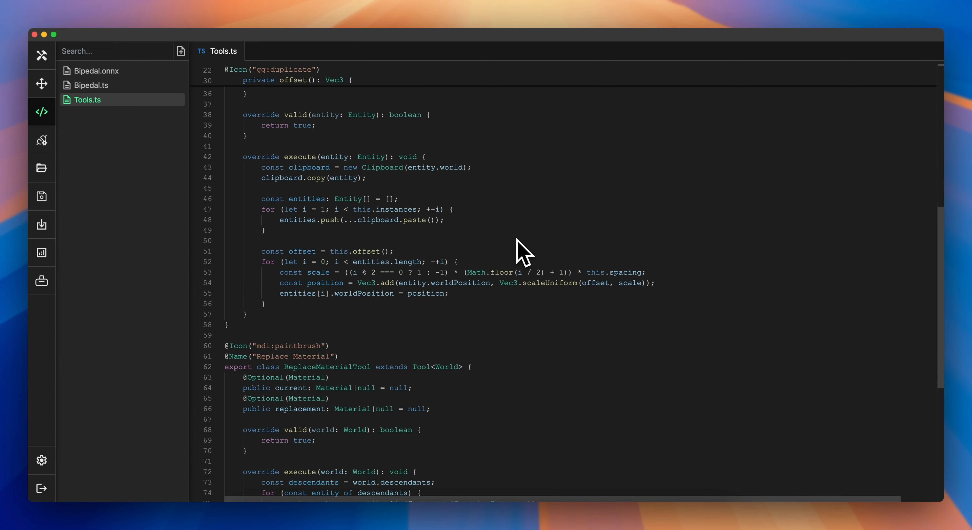
pyautogui.scroll(-2, 512, 269)
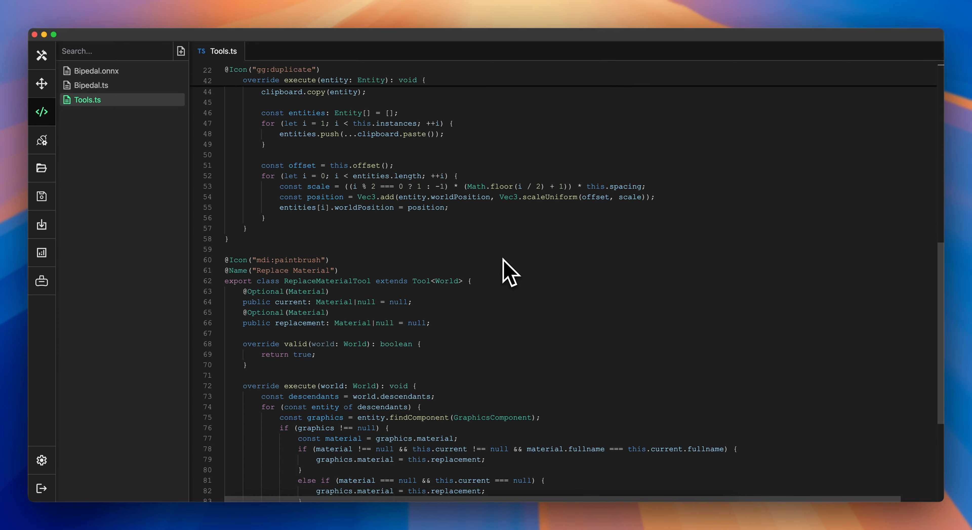
pyautogui.moveTo(453, 280)
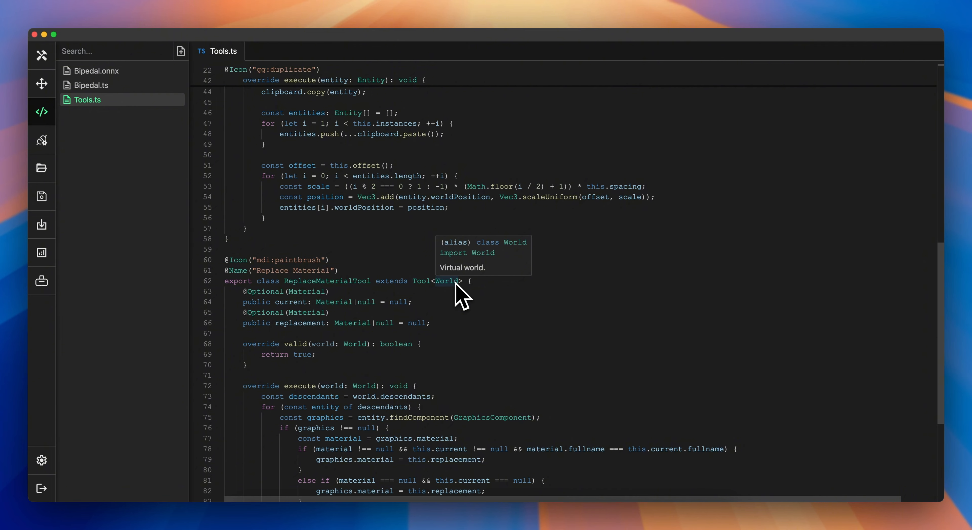
pyautogui.scroll(-2, 476, 309)
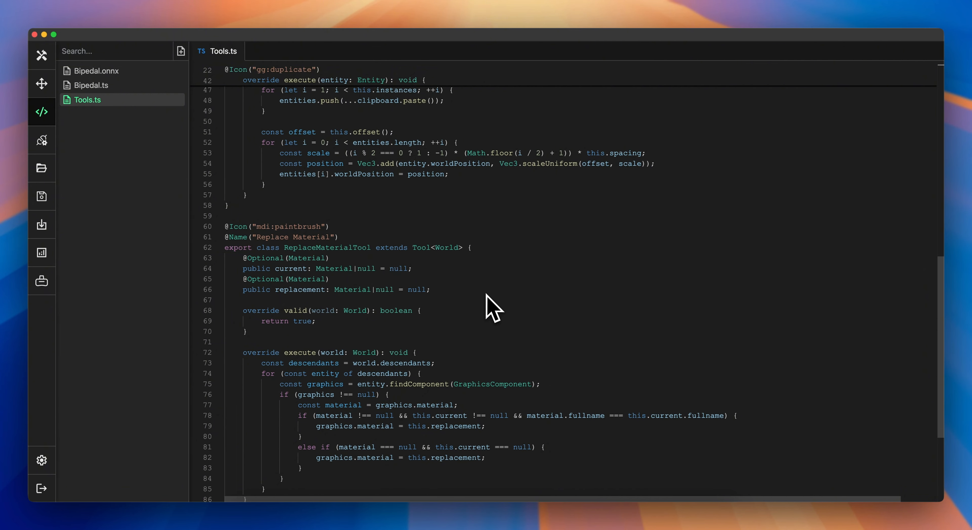
pyautogui.scroll(-5, 487, 293)
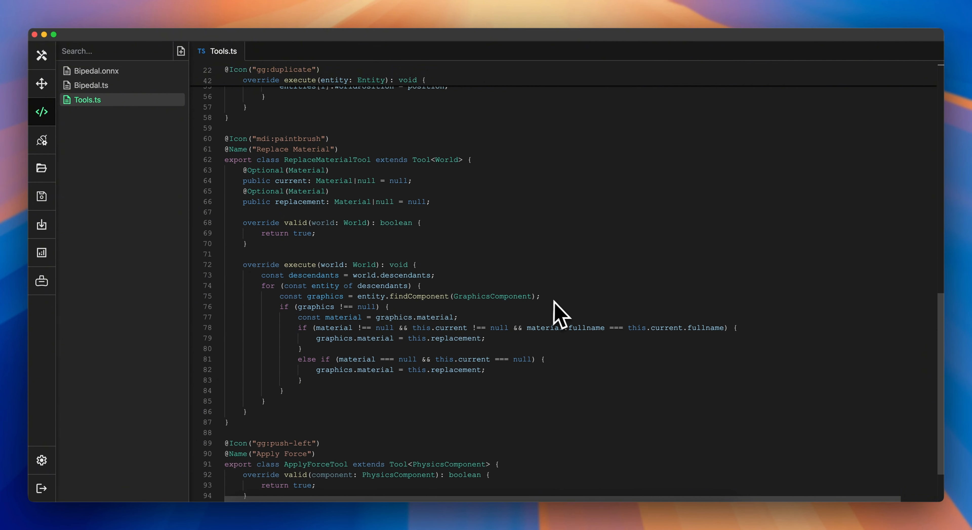
pyautogui.scroll(-4, 554, 302)
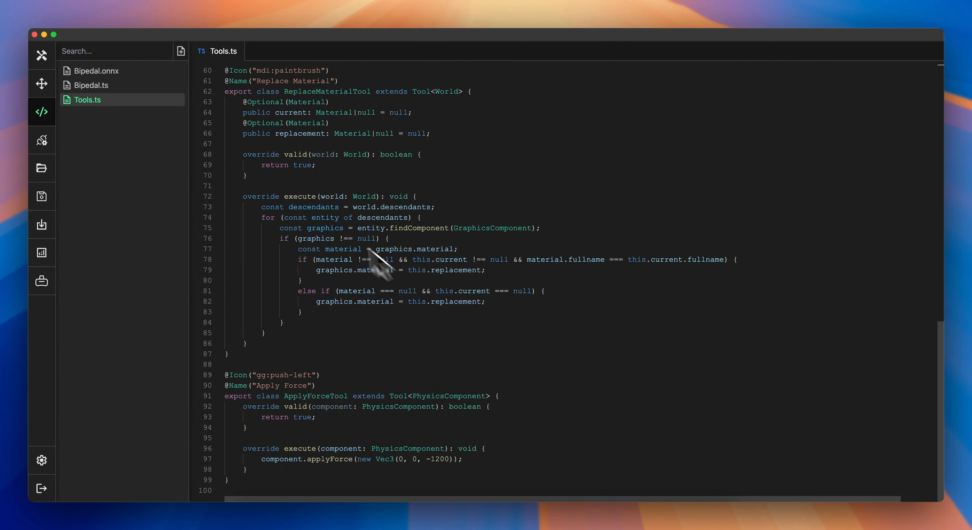
# Step: Select the Main bipedal robot and lift it to a height of about 0.98
pyautogui.click(47, 60)
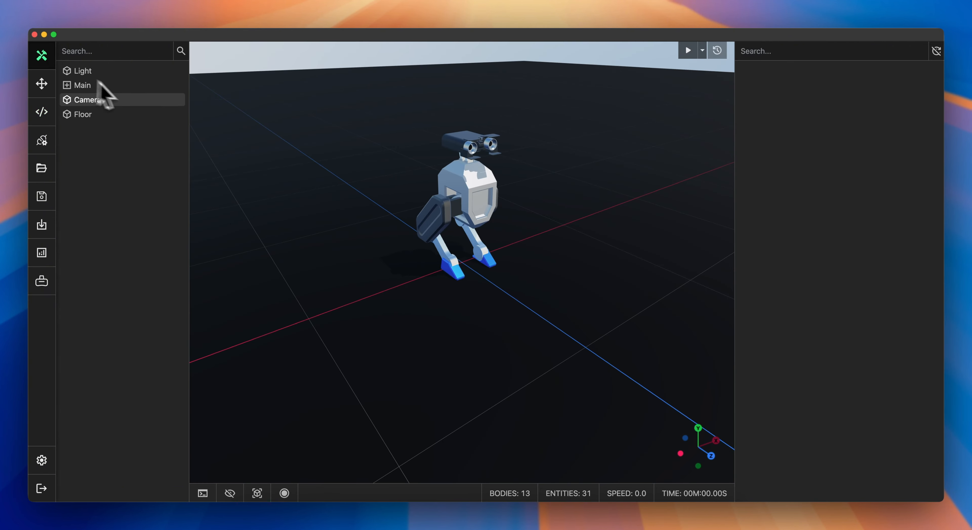
pyautogui.click(130, 88)
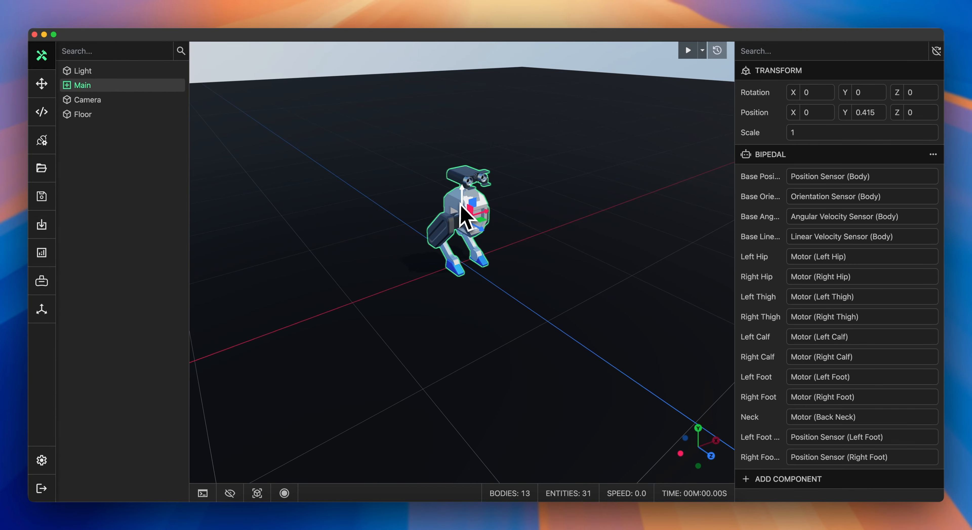
pyautogui.moveTo(461, 210); pyautogui.dragTo(460, 139)
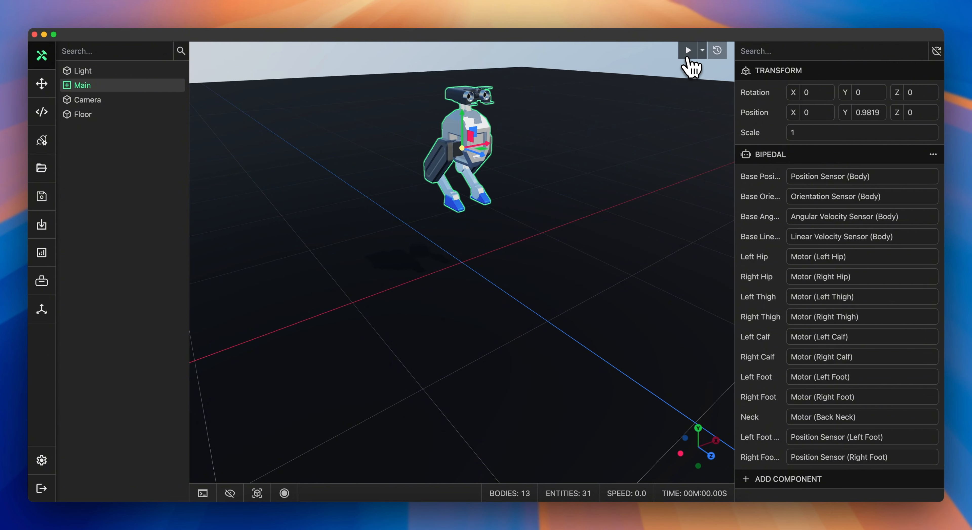
# Step: Run the simulation briefly and reset it
pyautogui.click(687, 51)
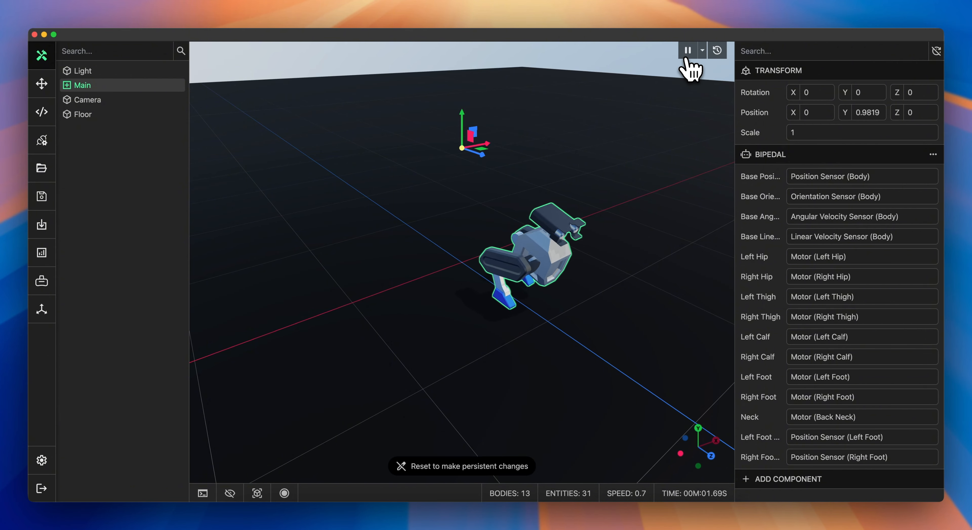
pyautogui.click(717, 50)
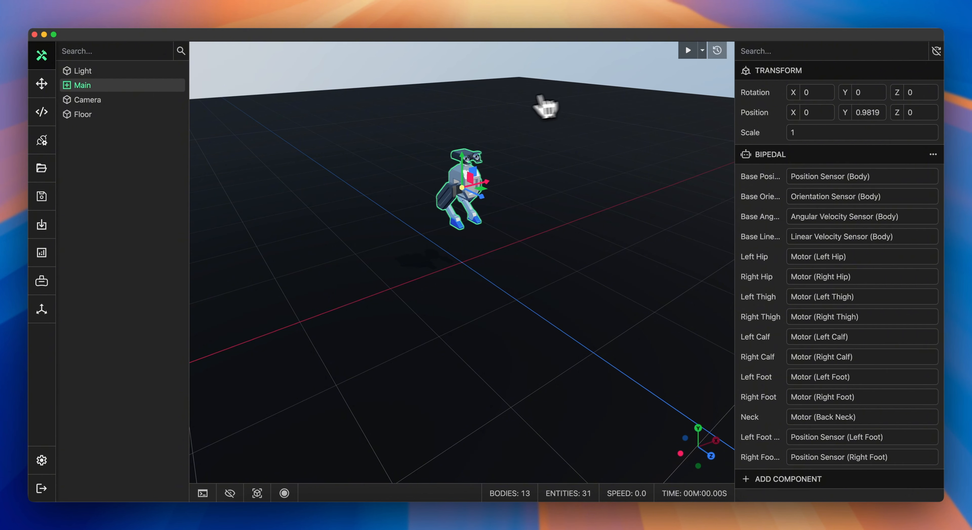
# Step: Use the Move To Floor tool on the Main robot to drop it onto the floor
pyautogui.rightClick(167, 90)
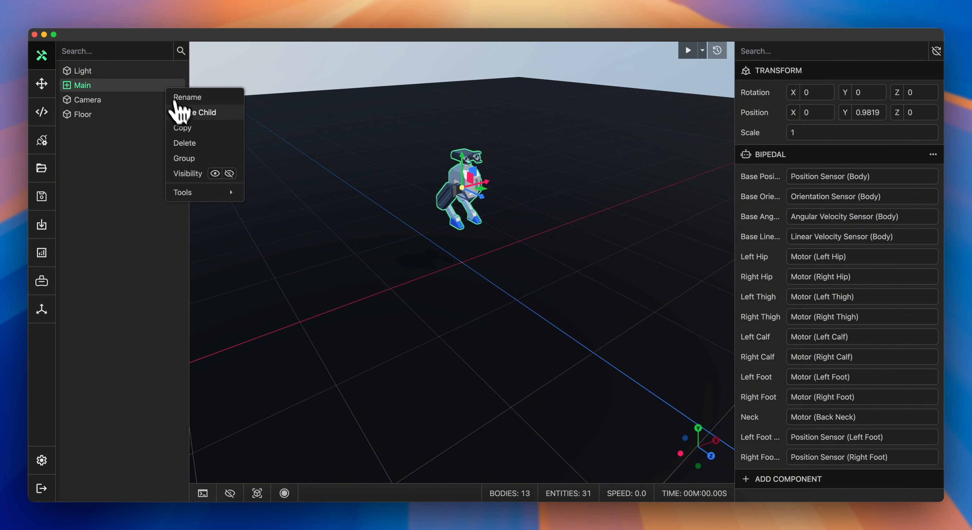
pyautogui.moveTo(204, 191)
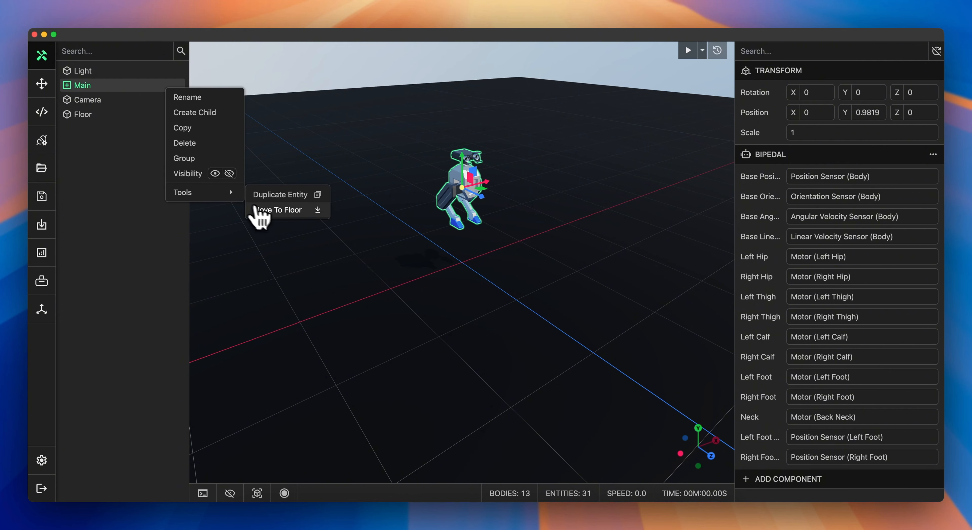
pyautogui.click(271, 218)
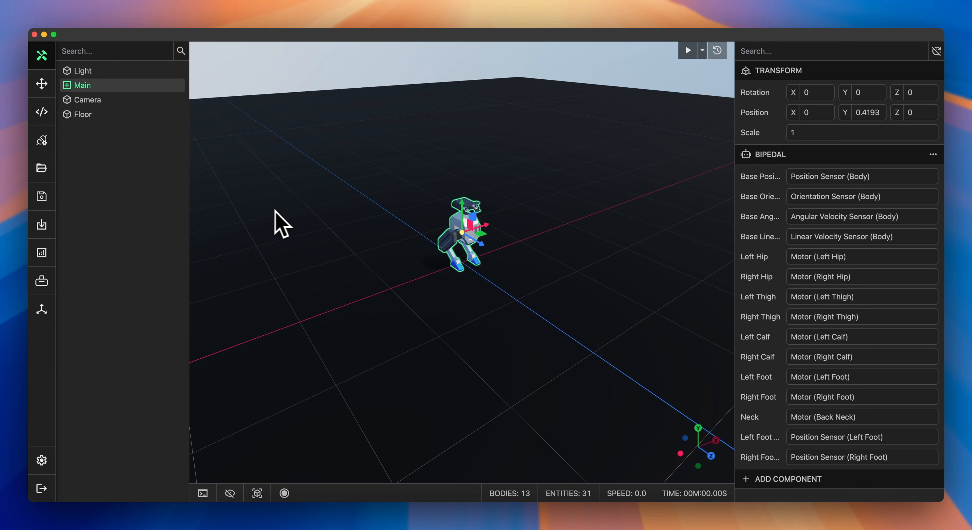
# Step: Duplicate the Main robot with the Duplicate Entity tool: Linear X direction, 5 instances, spacing 1
pyautogui.scroll(5, 350, 222)
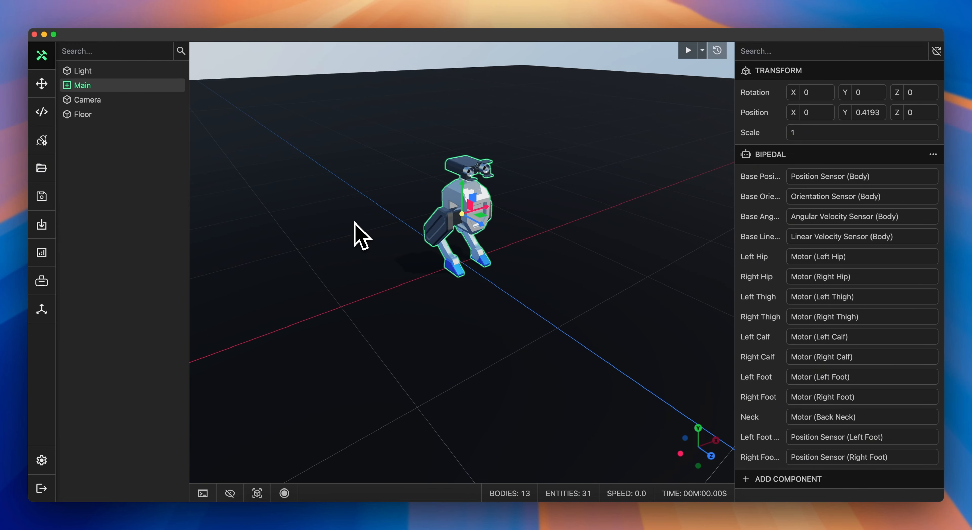
pyautogui.moveTo(284, 180); pyautogui.dragTo(336, 182)
pyautogui.scroll(-3, 349, 177)
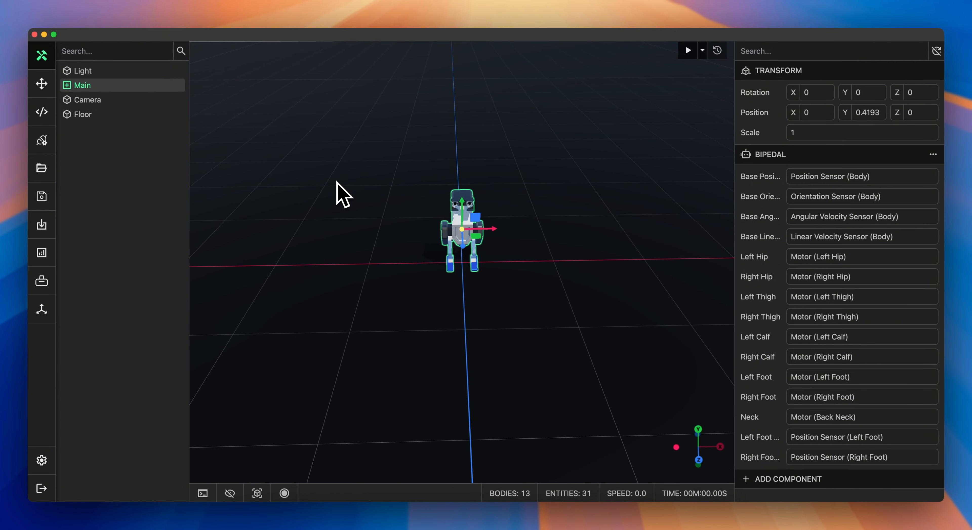
pyautogui.scroll(-1, 336, 182)
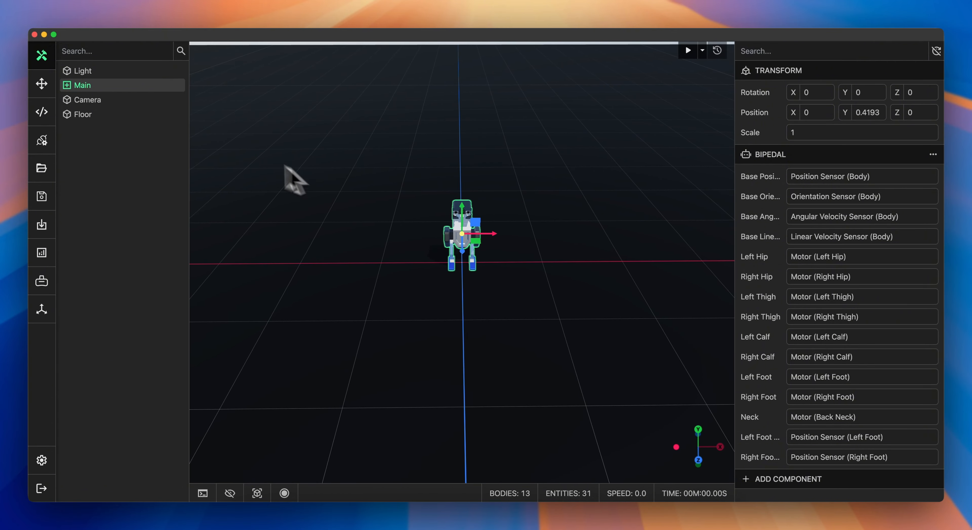
pyautogui.rightClick(125, 85)
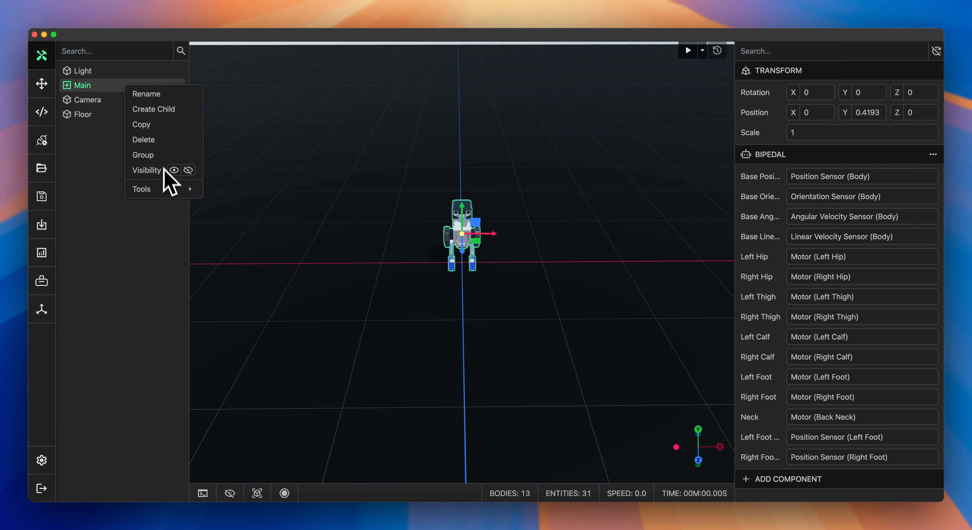
pyautogui.moveTo(167, 190)
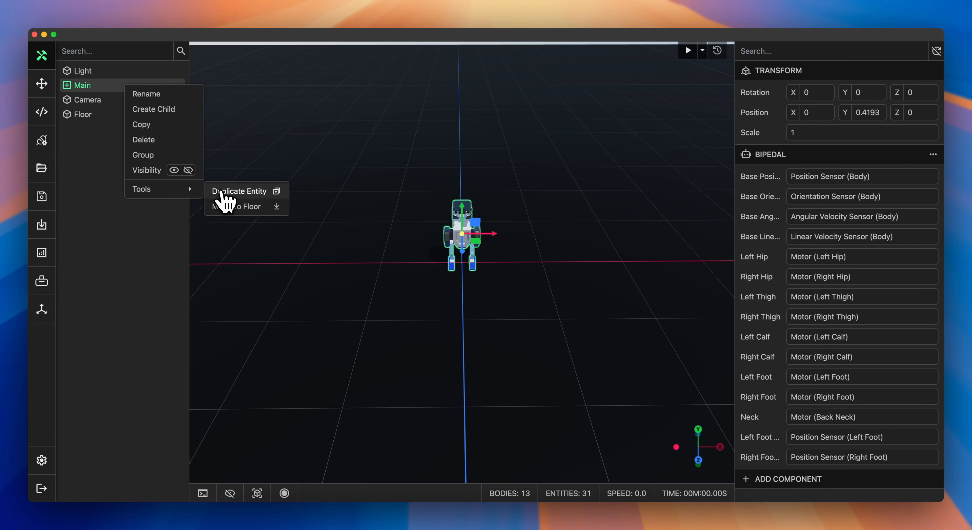
pyautogui.click(223, 192)
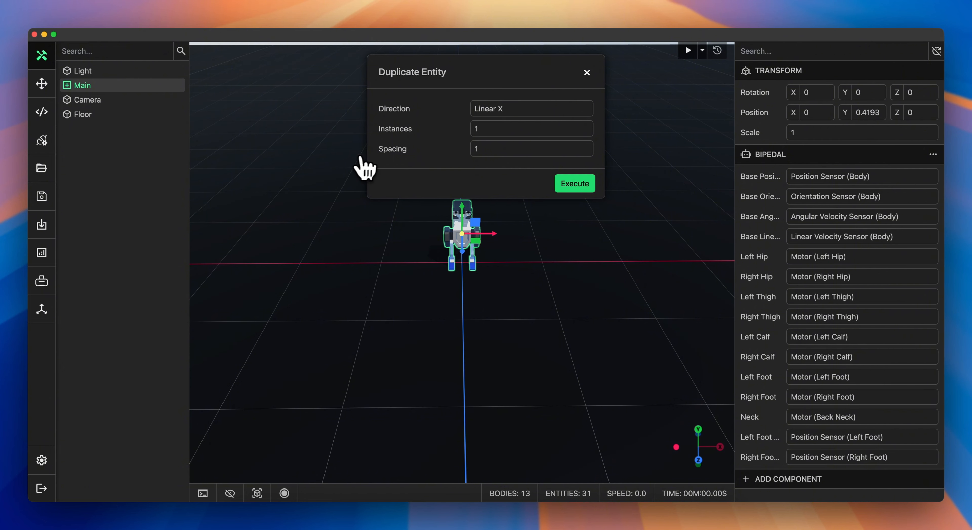
pyautogui.click(486, 115)
pyautogui.click(488, 123)
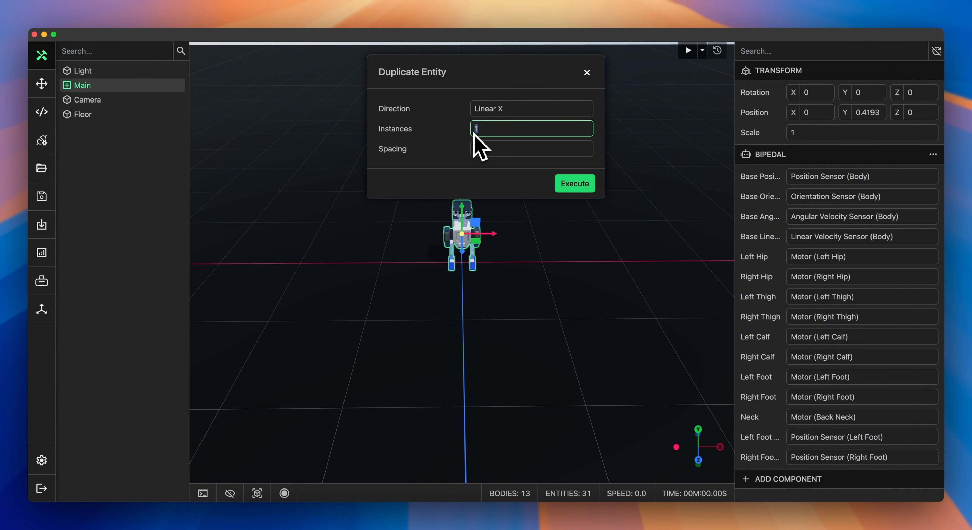
pyautogui.click(481, 149)
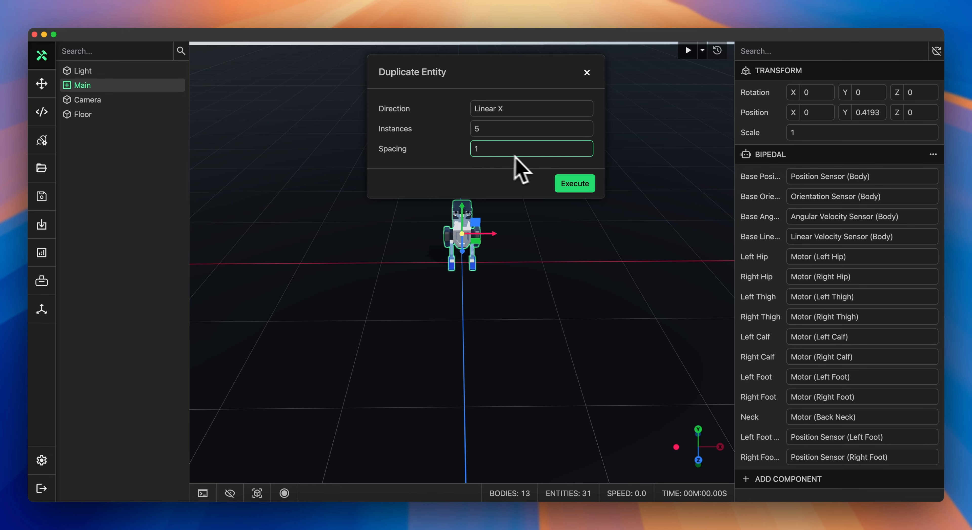
pyautogui.click(573, 184)
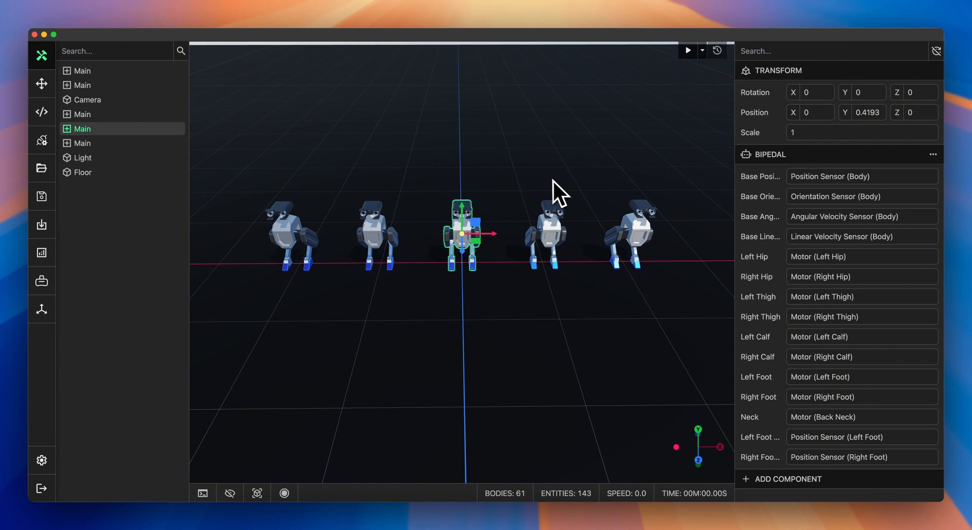
# Step: Replace the Blue material with Green across the scene using the Replace Material tool
pyautogui.moveTo(542, 189); pyautogui.dragTo(579, 171)
pyautogui.click(482, 158)
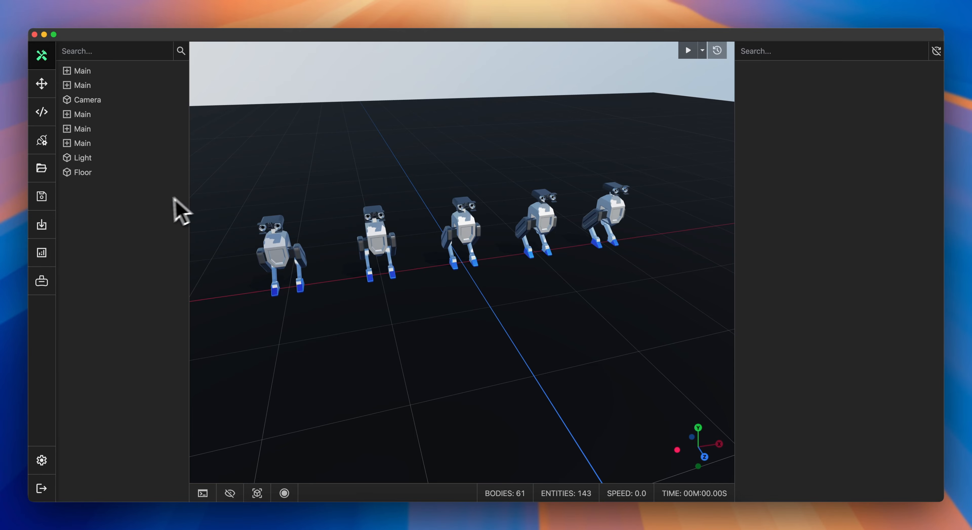
pyautogui.rightClick(153, 203)
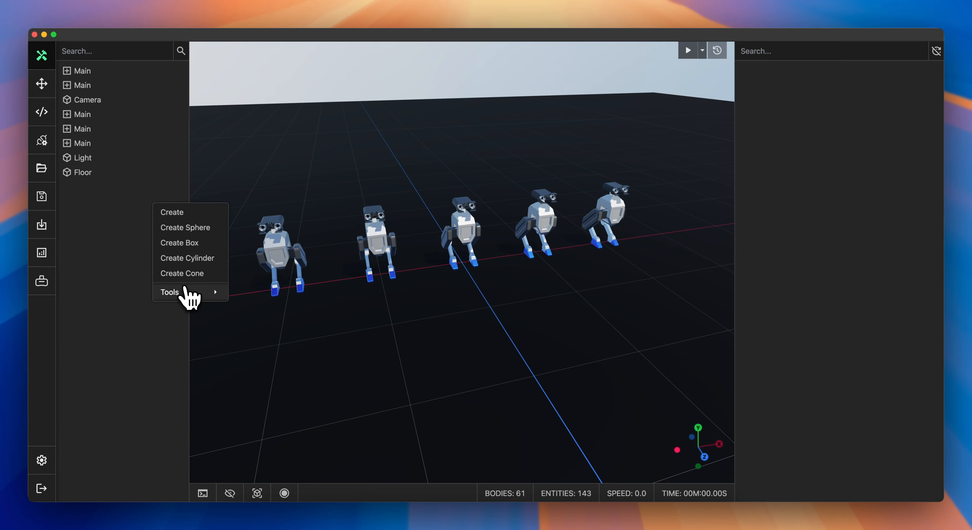
pyautogui.moveTo(184, 289)
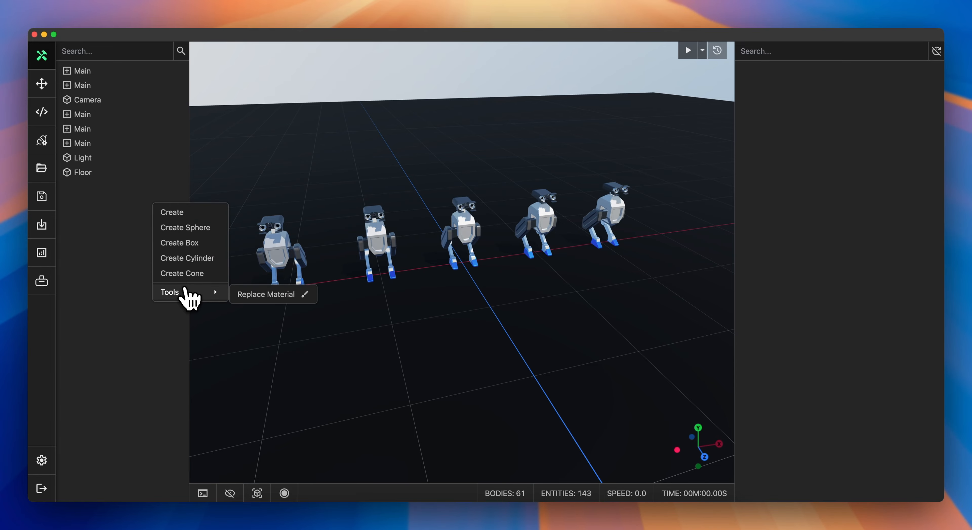
pyautogui.click(256, 294)
pyautogui.click(491, 111)
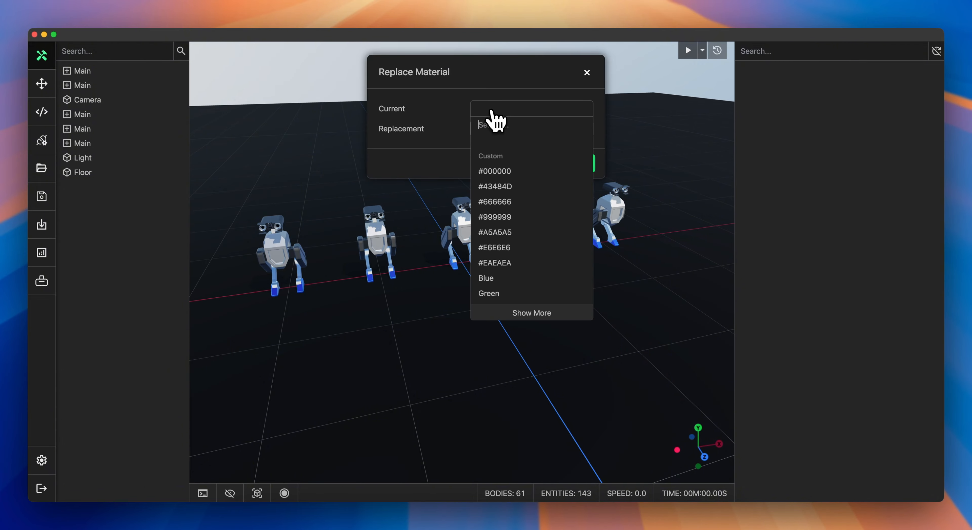
pyautogui.scroll(-3, 491, 139)
pyautogui.click(488, 169)
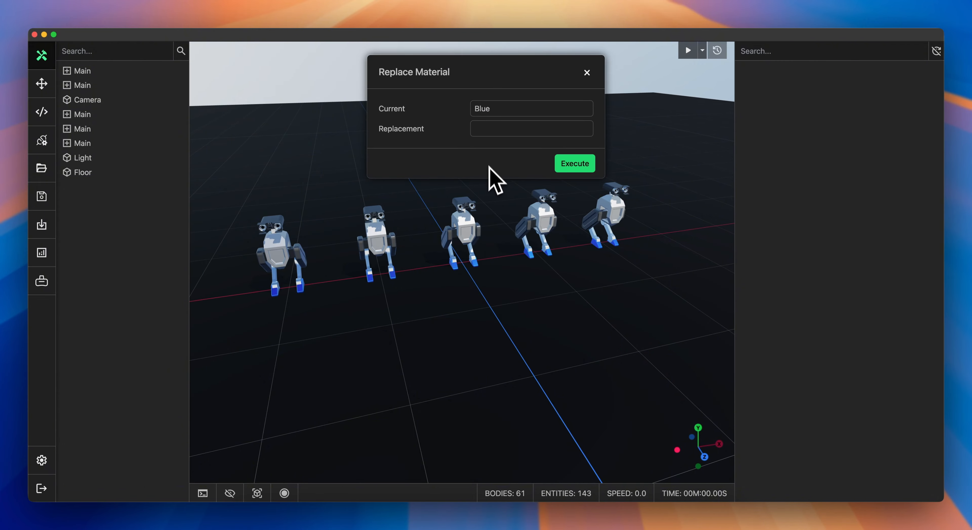
pyautogui.click(487, 136)
pyautogui.write('gre')
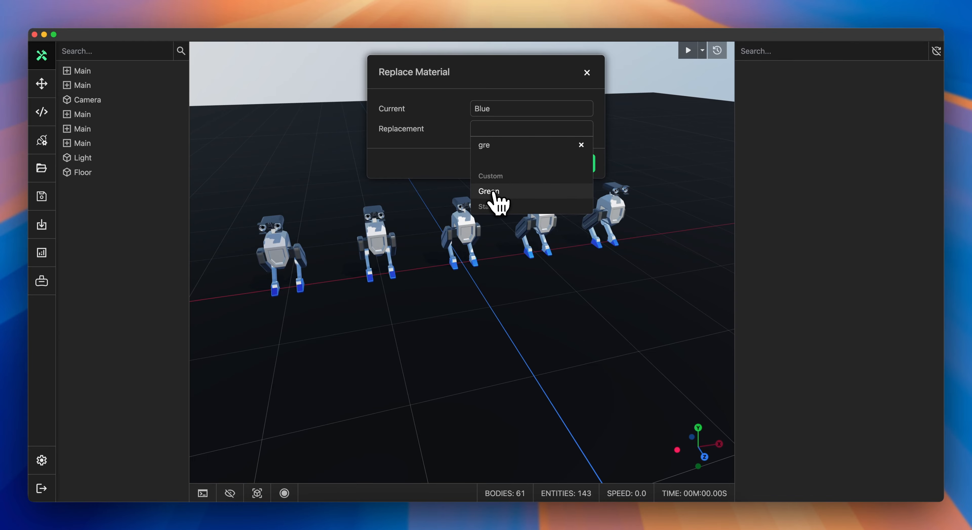
pyautogui.click(493, 194)
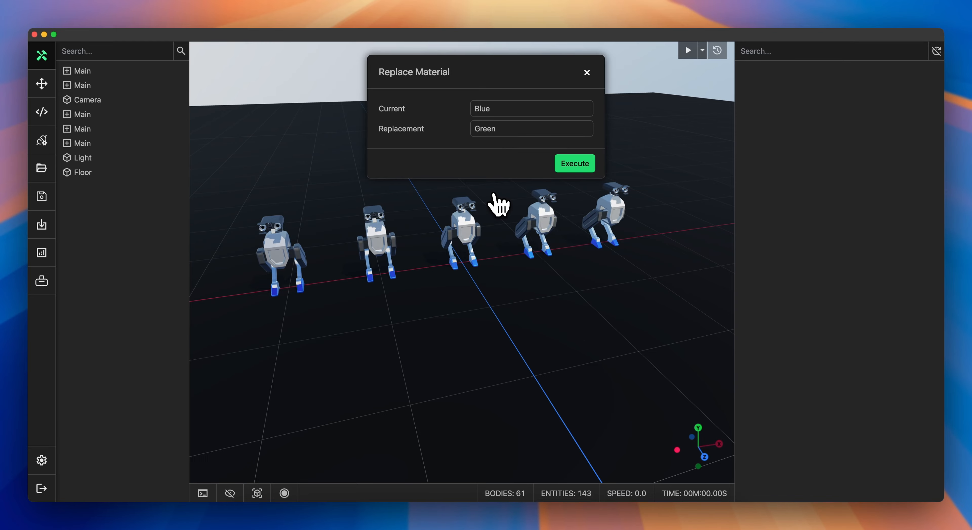
pyautogui.click(570, 168)
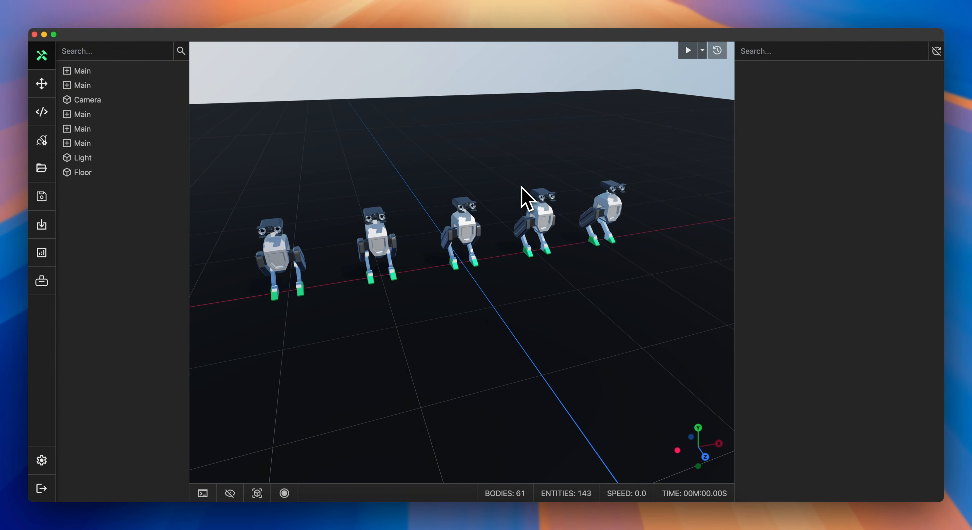
# Step: Select the middle robot's Body, start the simulation, and apply force to it with the Apply Force tool
pyautogui.click(464, 226)
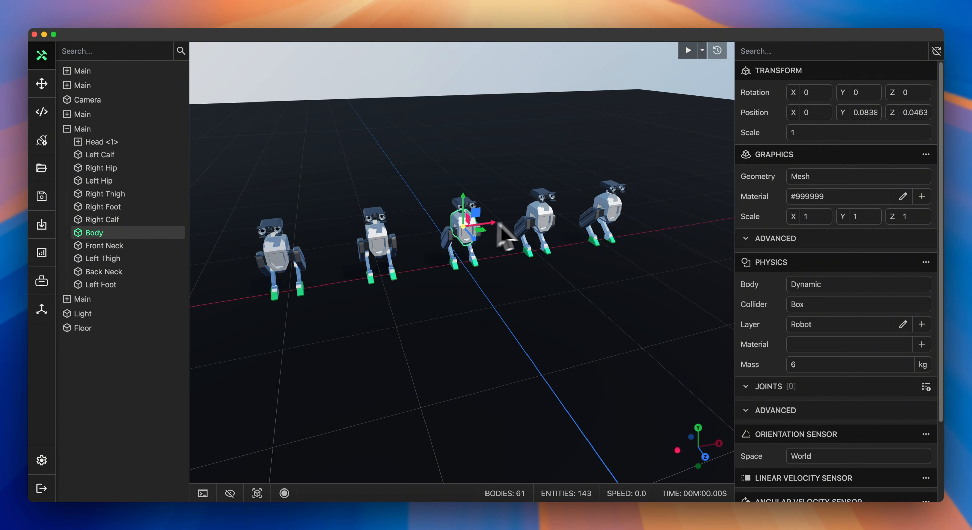
pyautogui.click(688, 50)
pyautogui.click(925, 262)
pyautogui.moveTo(882, 313)
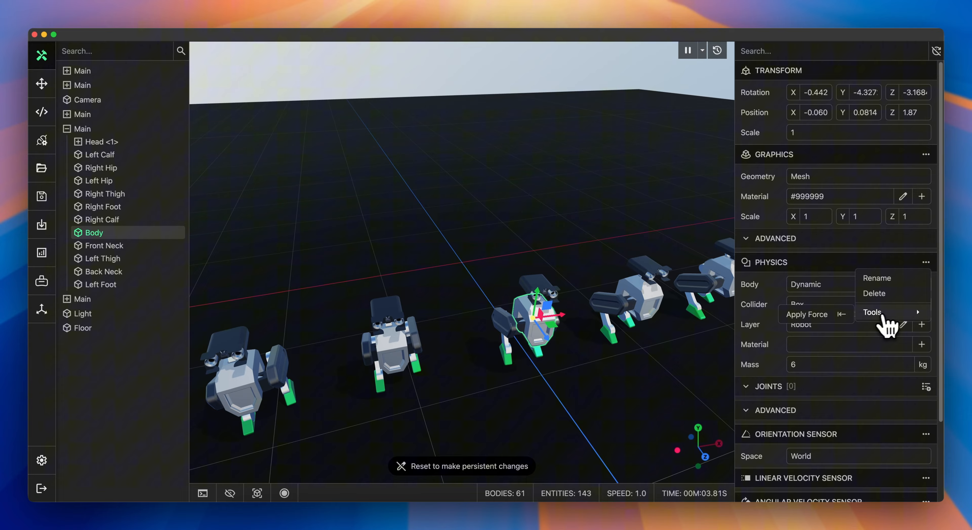
pyautogui.click(841, 313)
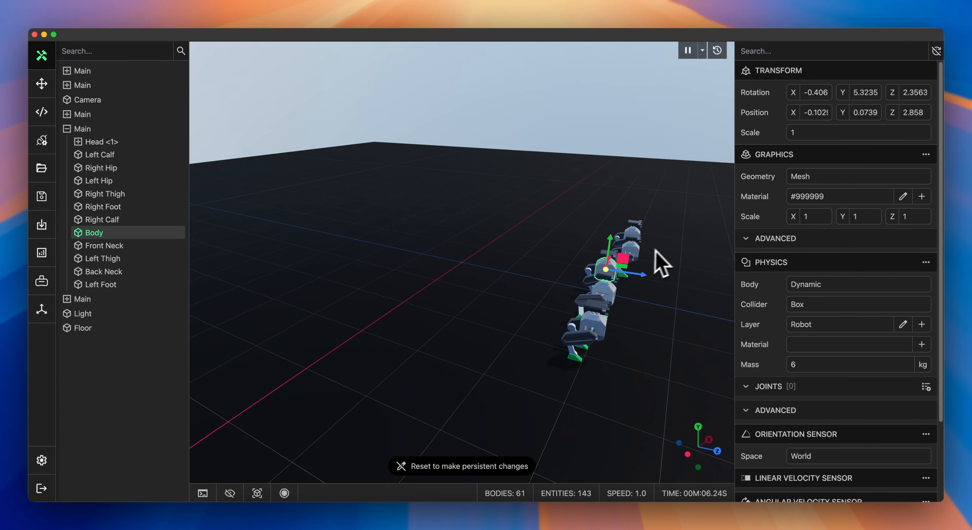
# Step: Apply force to the robot's Body again with the Apply Force tool
pyautogui.click(925, 262)
pyautogui.moveTo(883, 313)
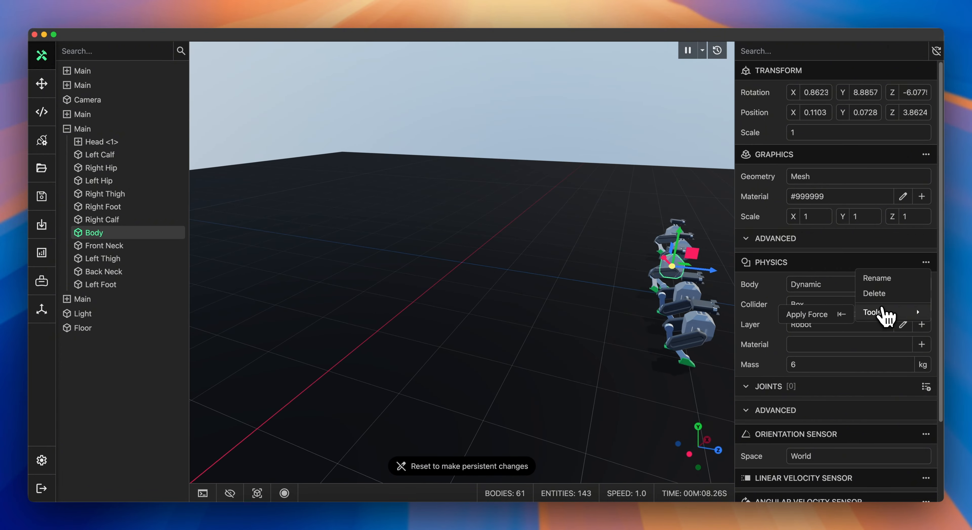
pyautogui.click(833, 314)
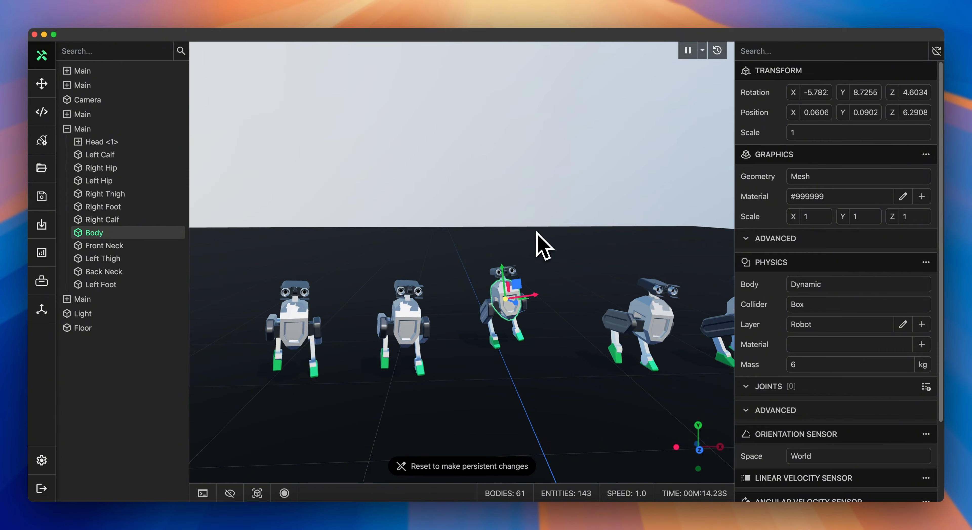
pyautogui.click(540, 232)
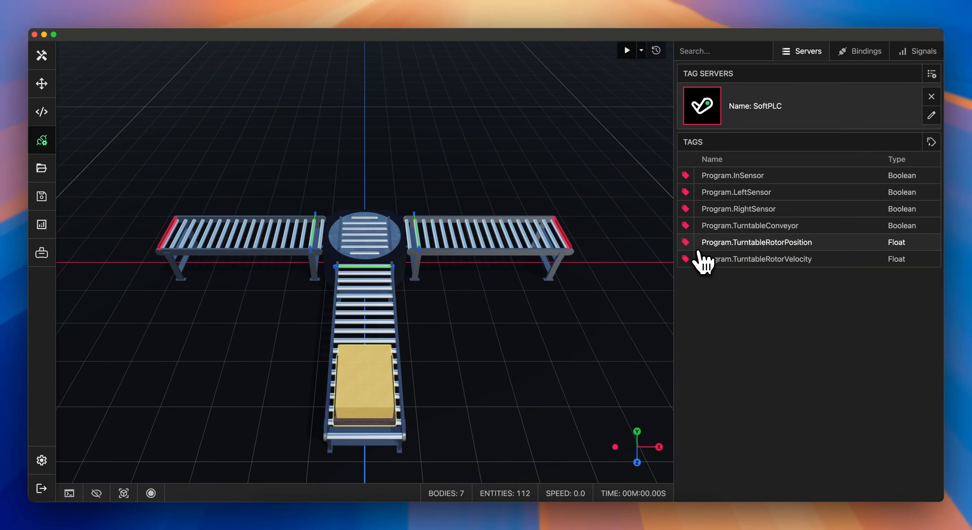
# Step: Open the tag bindings and bind Program.InSensor to the Beam entity's Sensor State signal
pyautogui.click(858, 59)
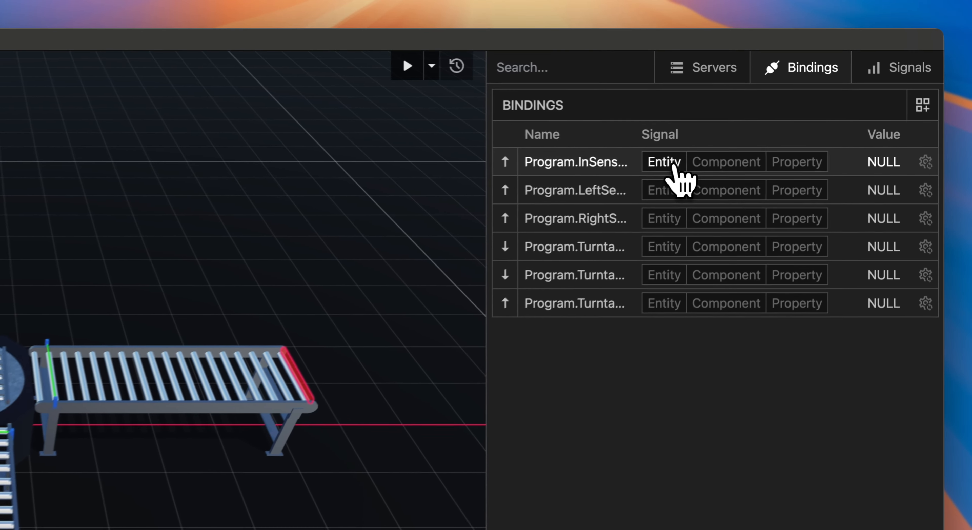
pyautogui.click(780, 107)
pyautogui.click(660, 209)
pyautogui.click(701, 169)
pyautogui.click(701, 168)
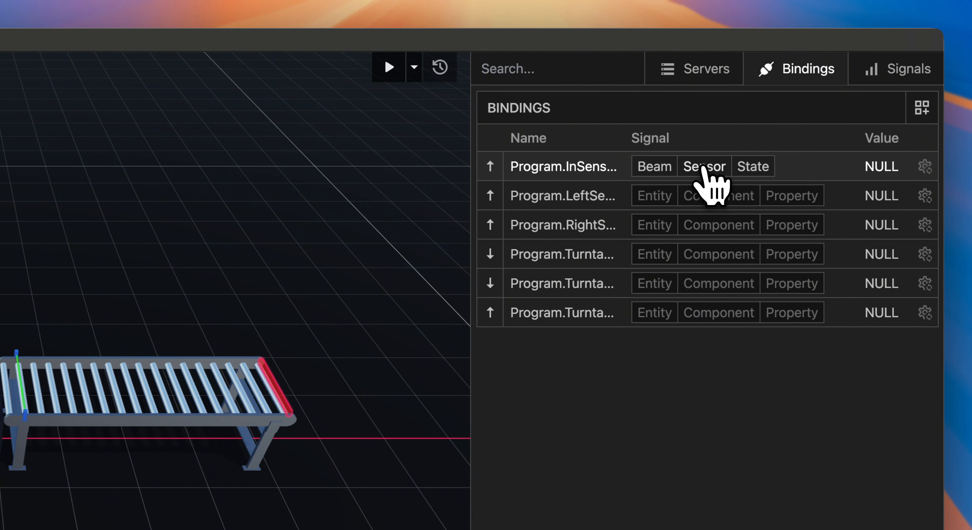
pyautogui.click(746, 168)
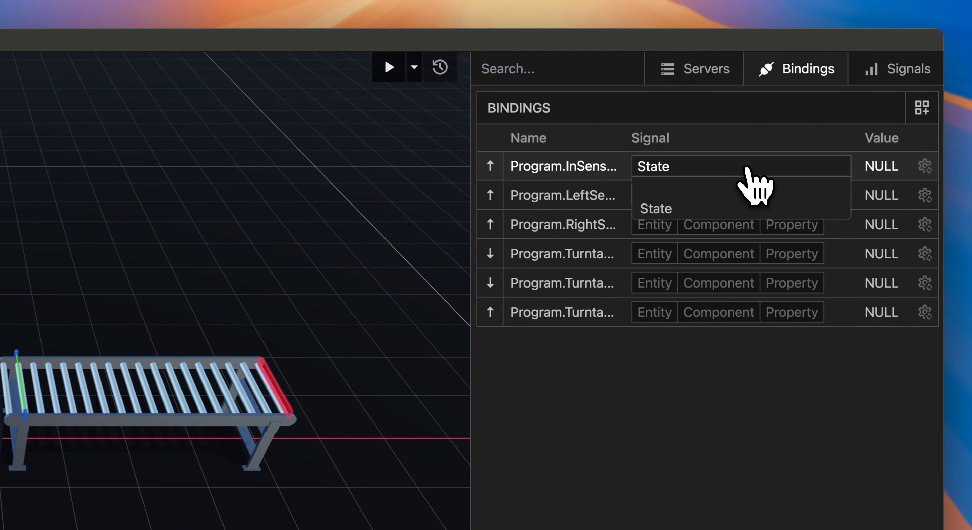
pyautogui.click(747, 170)
# Step: Bind Program.LeftSensor and Program.RightSensor to their Beam entities' Sensor State signals
pyautogui.click(662, 199)
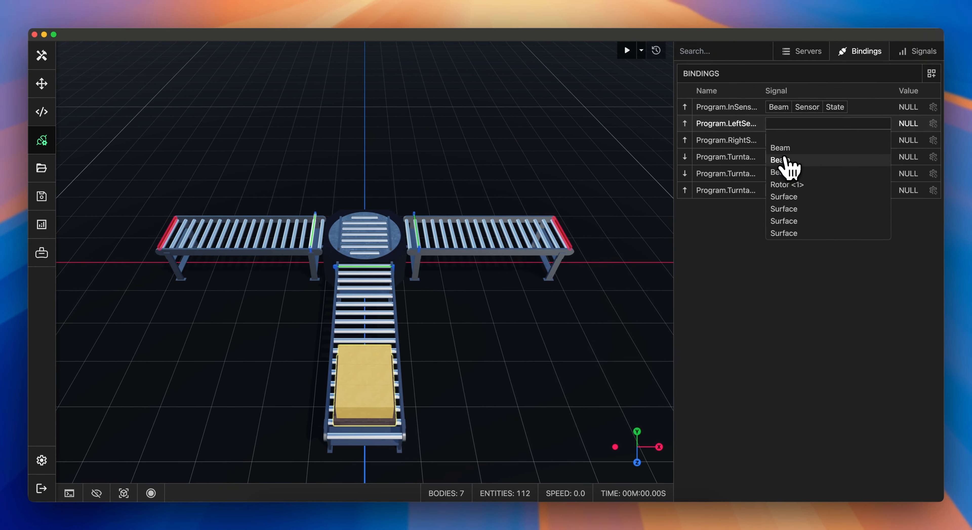
pyautogui.click(786, 160)
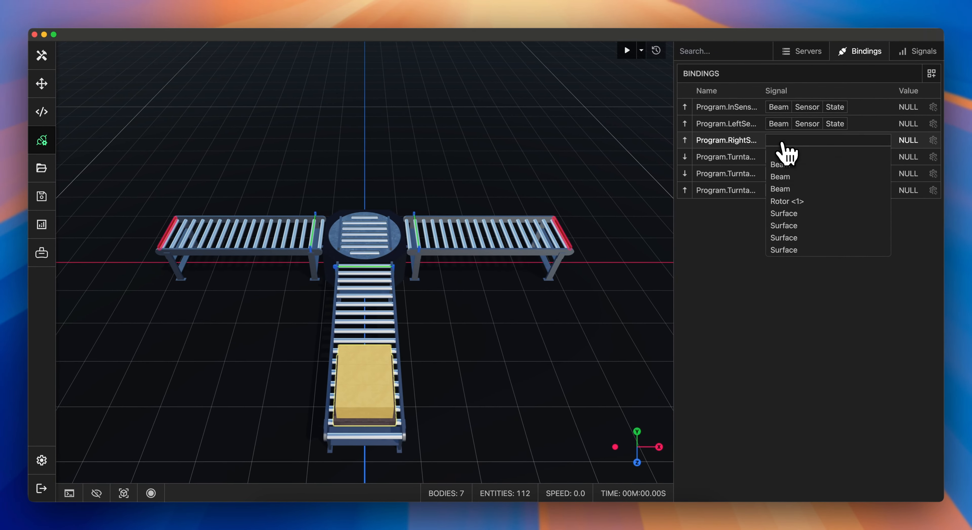
pyautogui.click(786, 188)
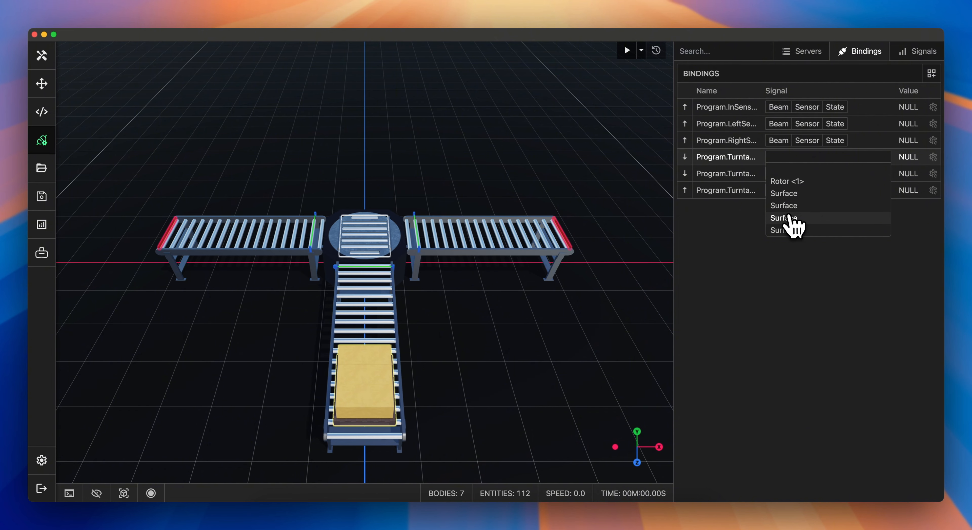
# Step: Bind Program.TurntableConveyor to Surface Motor State and the two turntable rotor tags to Rotor <1> motor signals, including Target Position
pyautogui.click(791, 219)
pyautogui.click(790, 175)
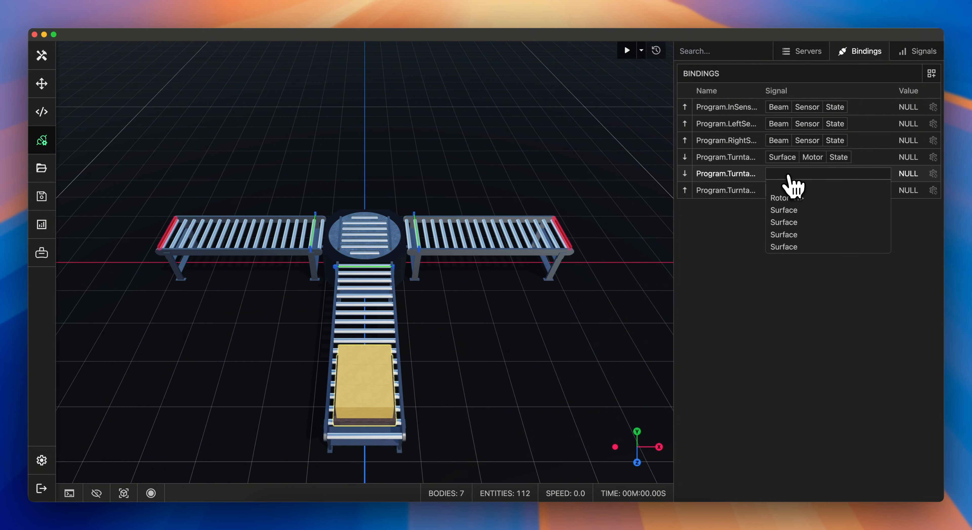
pyautogui.click(786, 197)
pyautogui.click(847, 173)
pyautogui.click(821, 208)
pyautogui.click(786, 190)
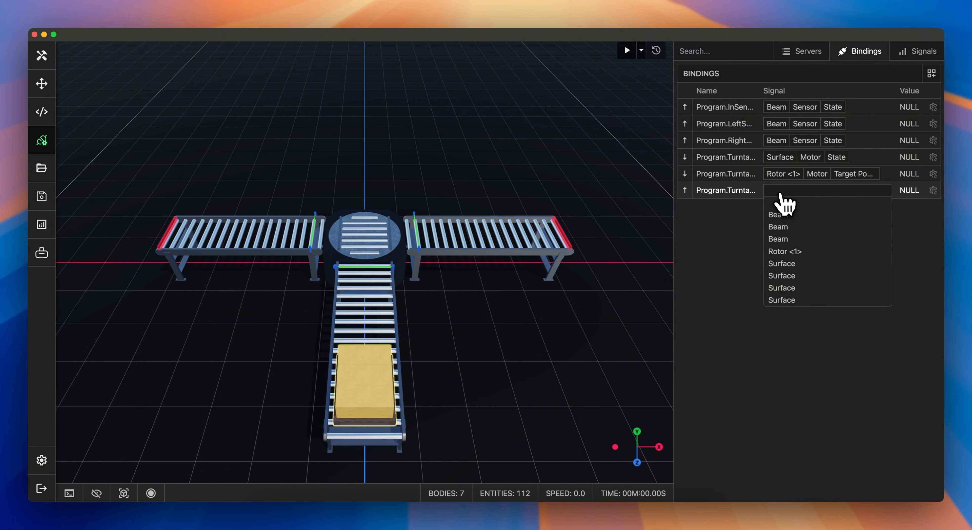
pyautogui.click(784, 251)
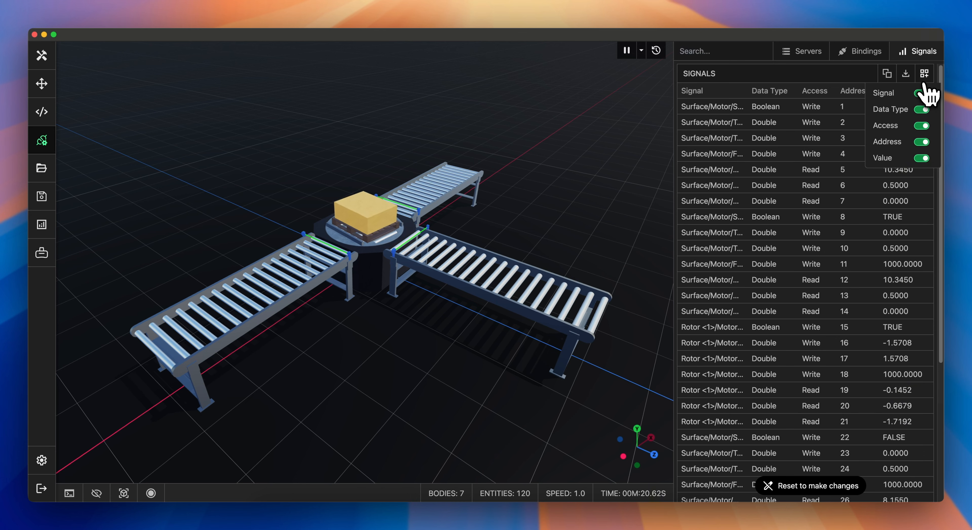
pyautogui.click(924, 74)
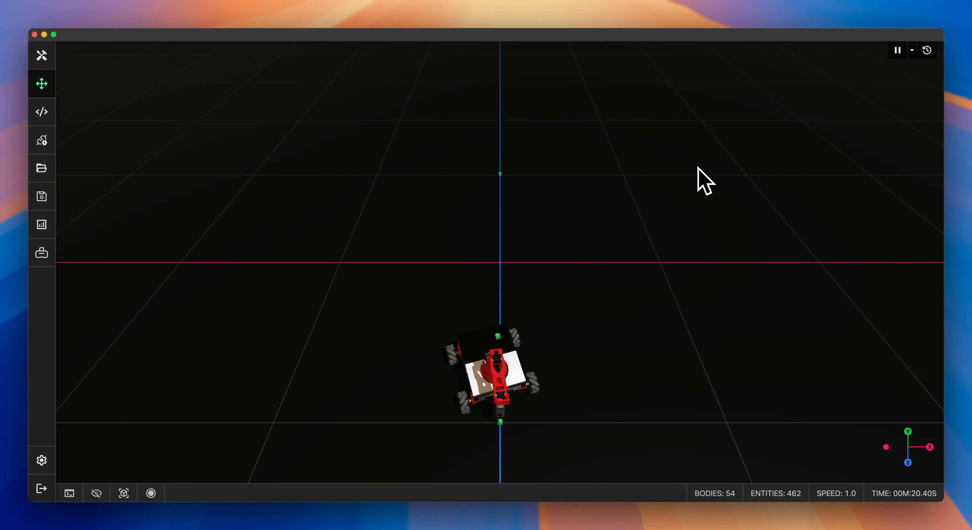
pyautogui.moveTo(565, 193); pyautogui.dragTo(635, 148)
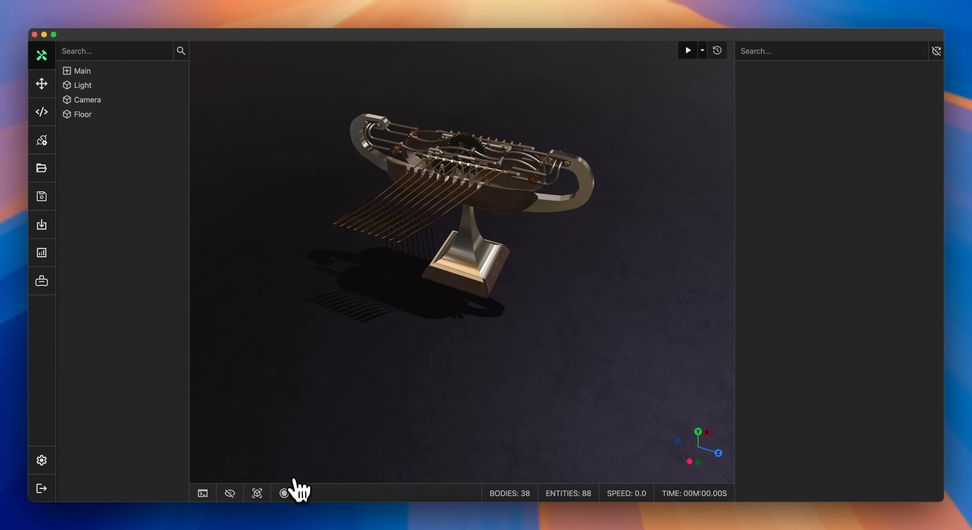
# Step: Start recording the scene as GLTF Frames at 30 FPS and run the simulation
pyautogui.click(284, 493)
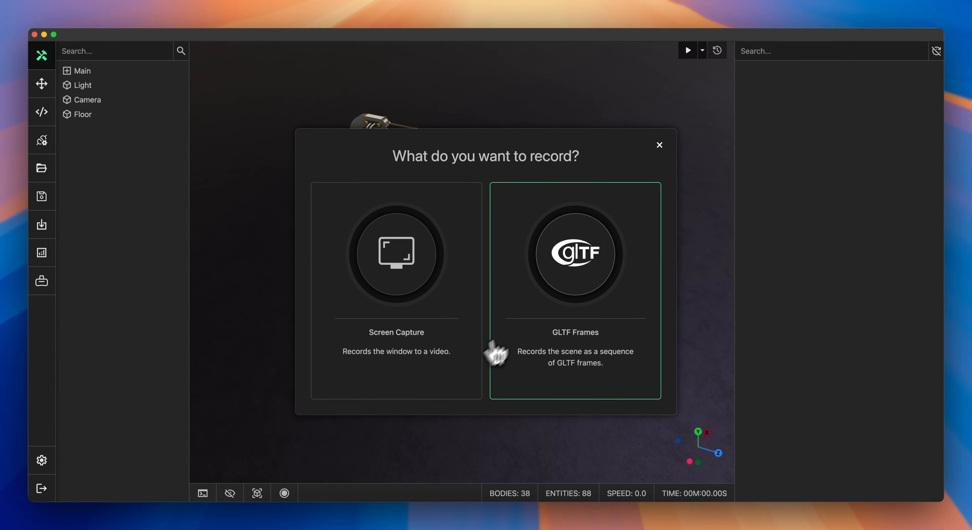
pyautogui.click(564, 304)
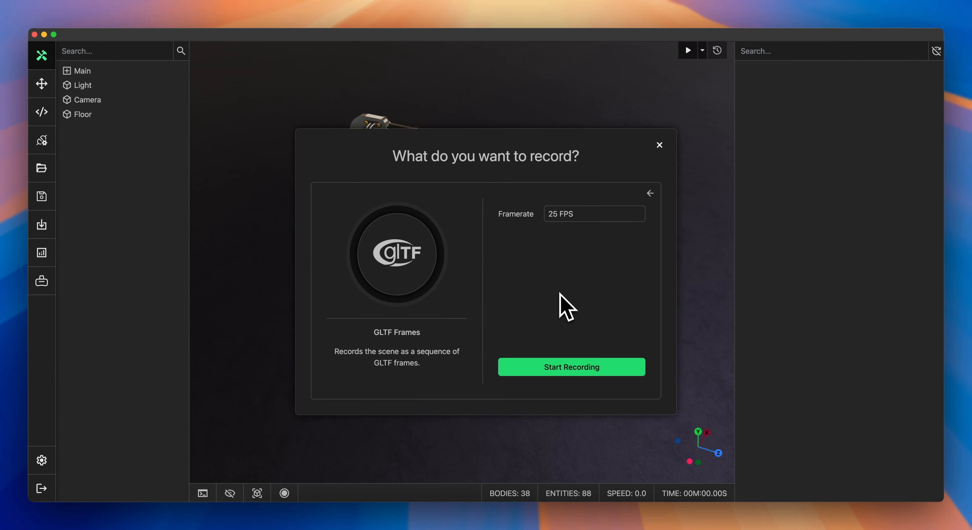
pyautogui.click(574, 218)
pyautogui.write('30')
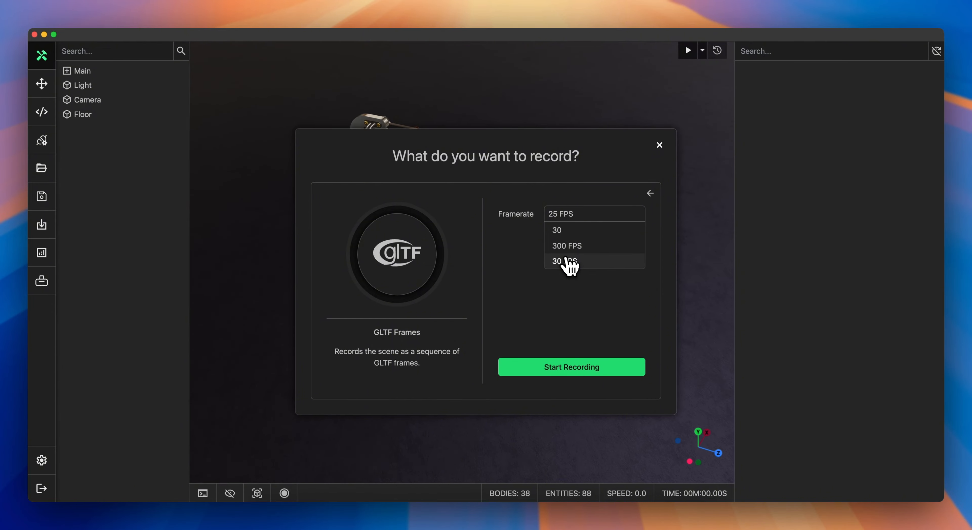
pyautogui.click(566, 261)
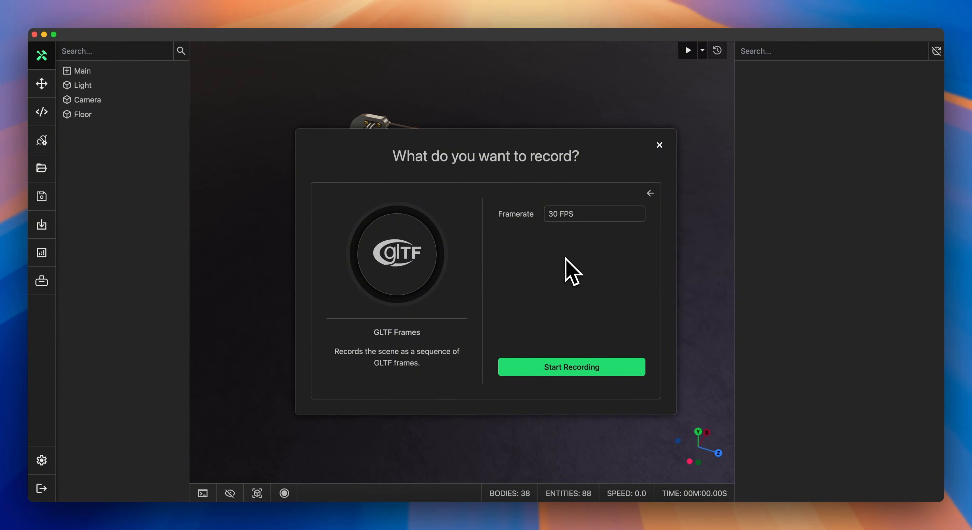
pyautogui.click(573, 368)
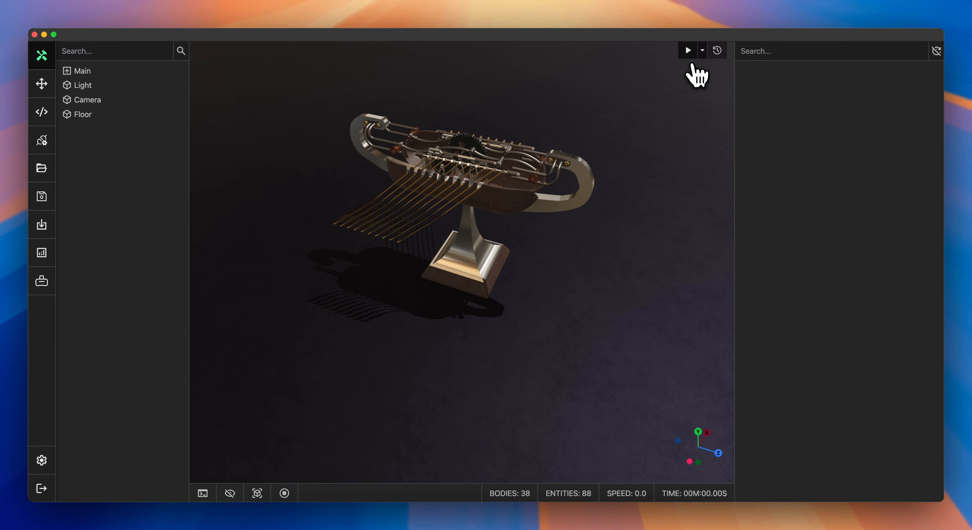
pyautogui.click(689, 55)
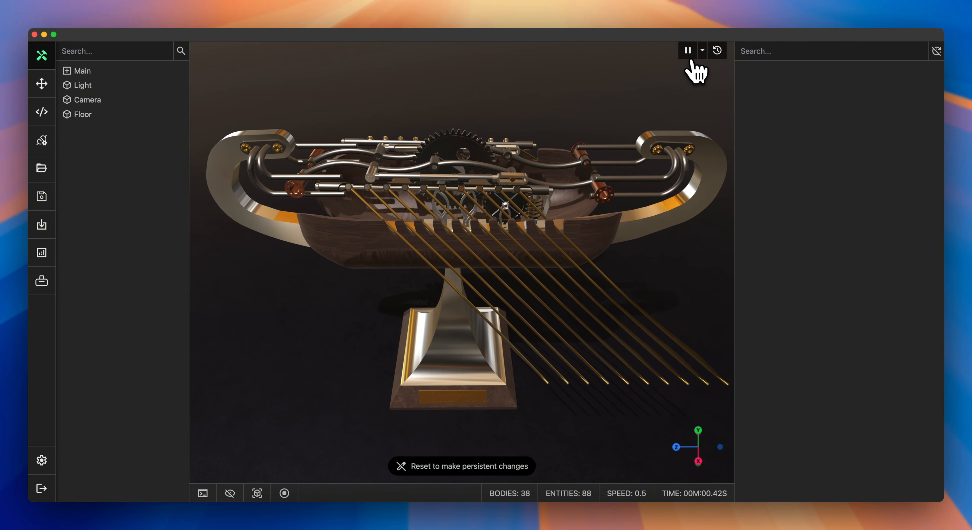